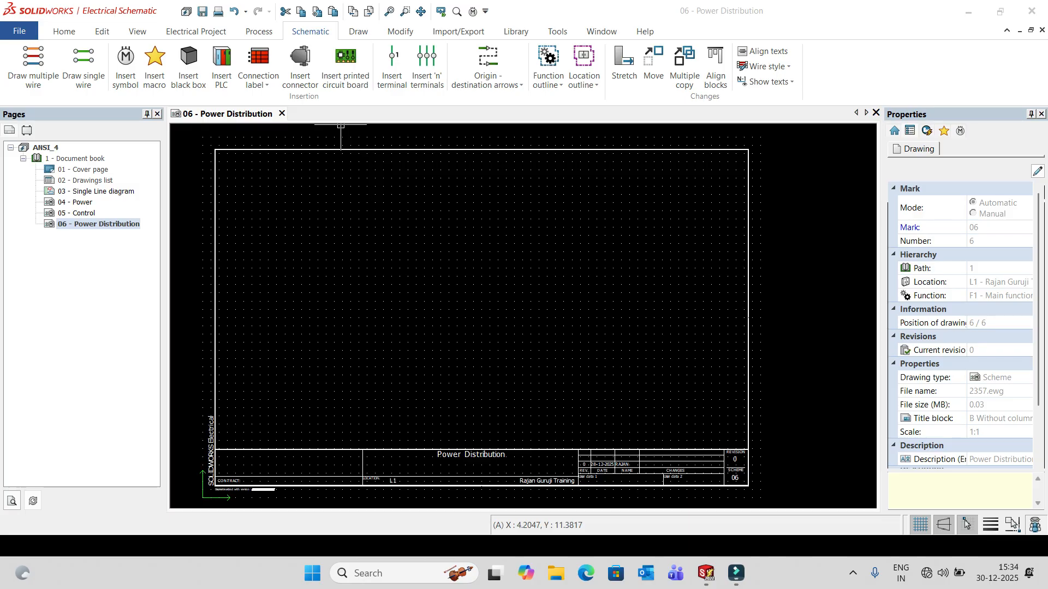
mouse_move(488, 257)
middle_down()
mouse_move(479, 230)
mouse_move(461, 245)
middle_up()
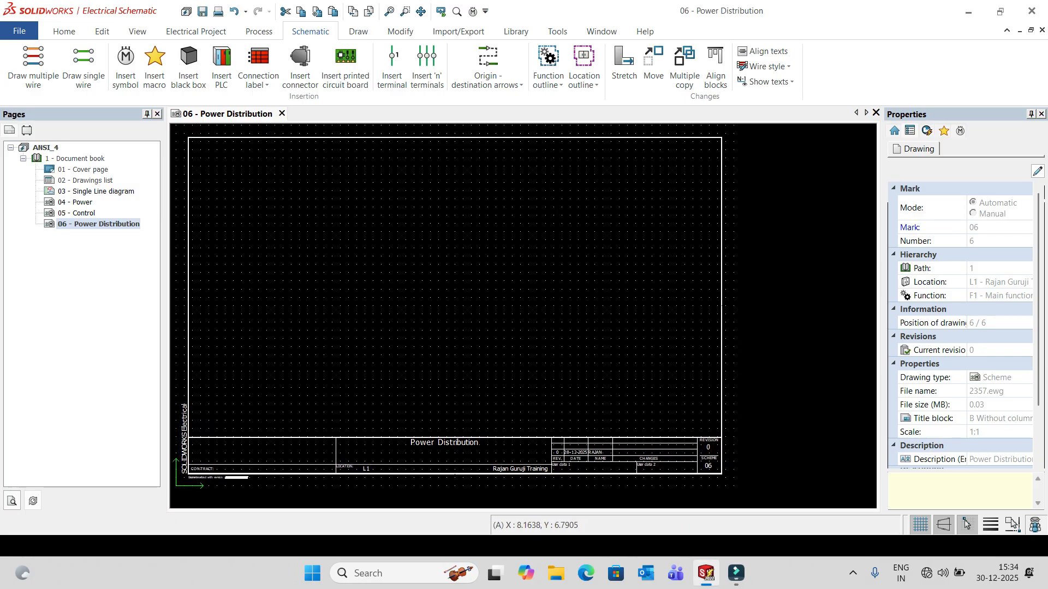
mouse_move(362, 251)
middle_down()
mouse_move(379, 253)
mouse_move(396, 283)
middle_up()
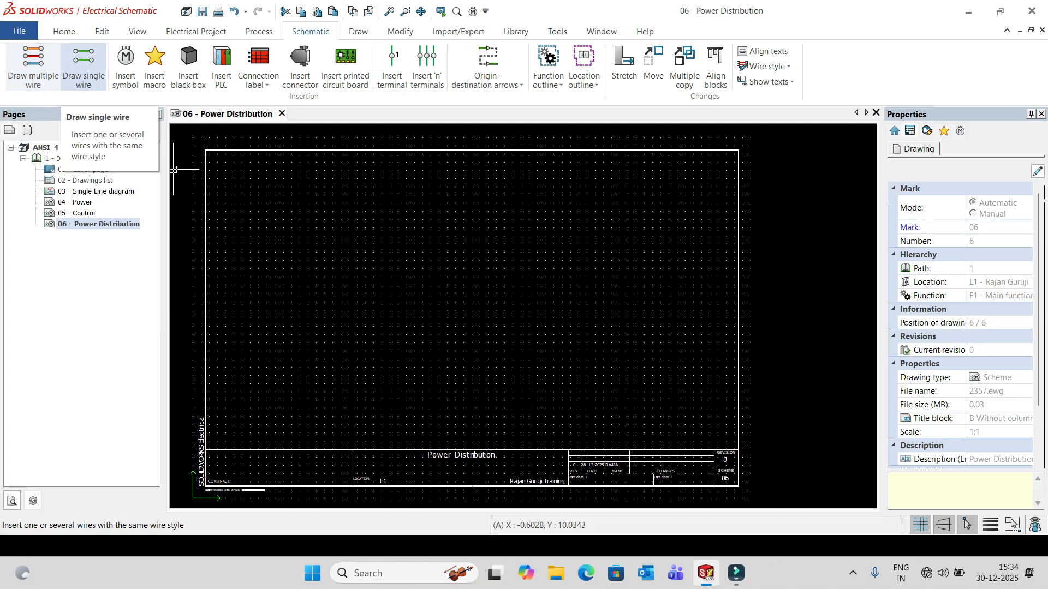
click(33, 65)
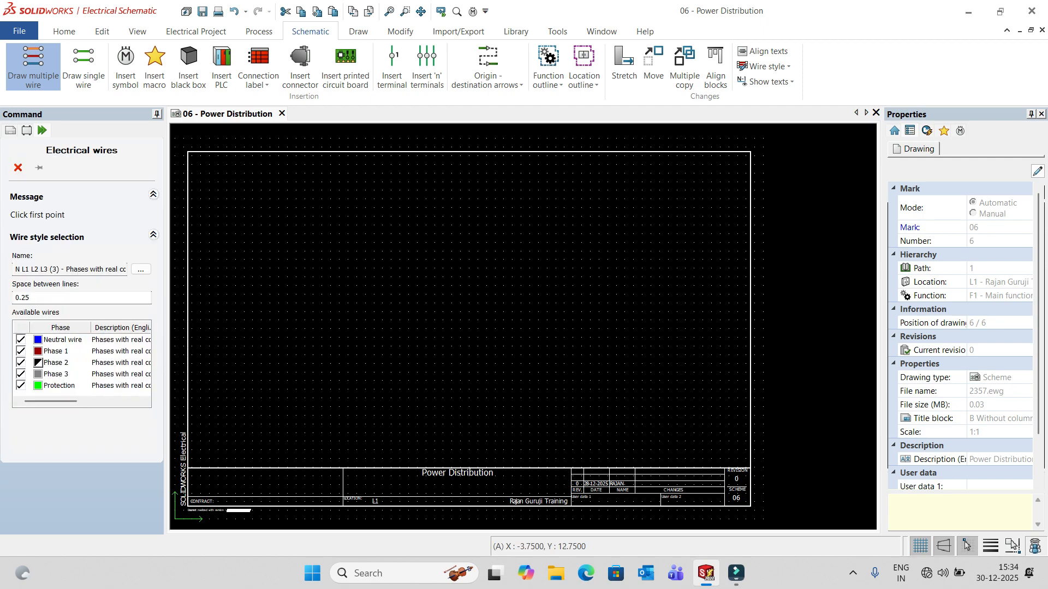
click(206, 420)
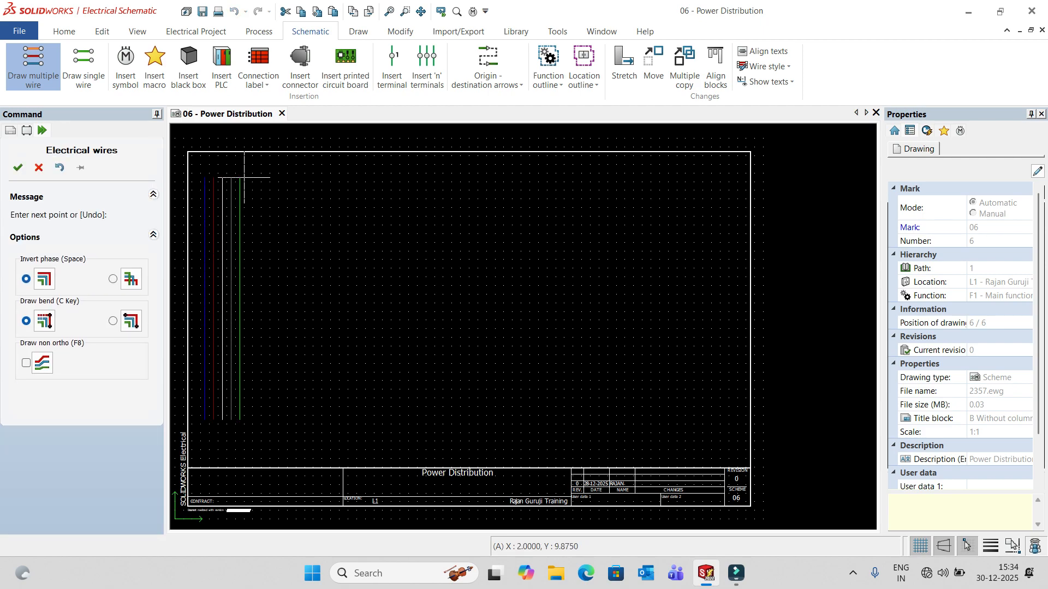
right_click(288, 190)
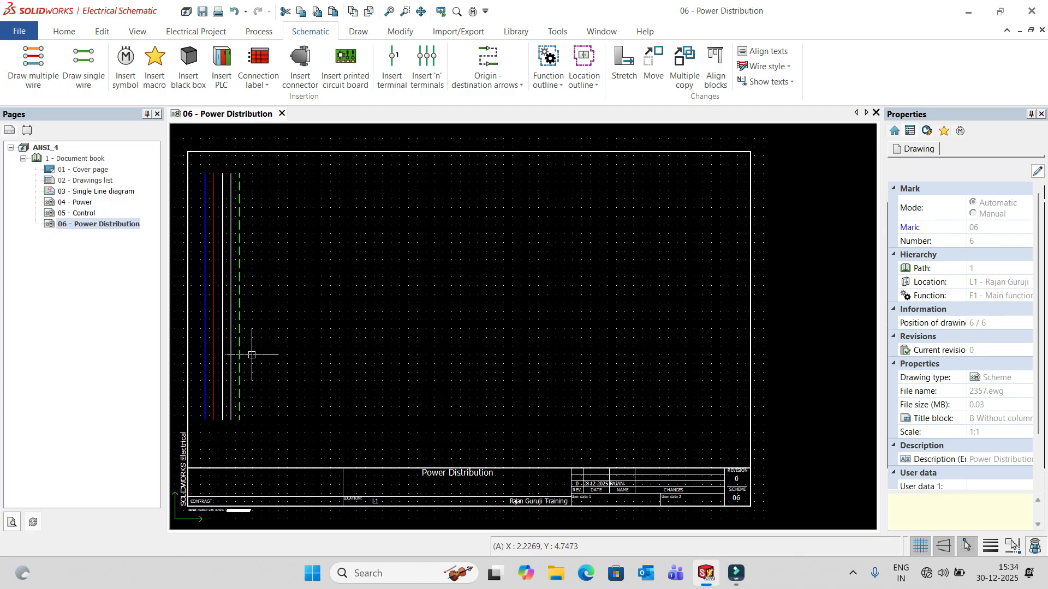
drag(276, 432, 198, 166)
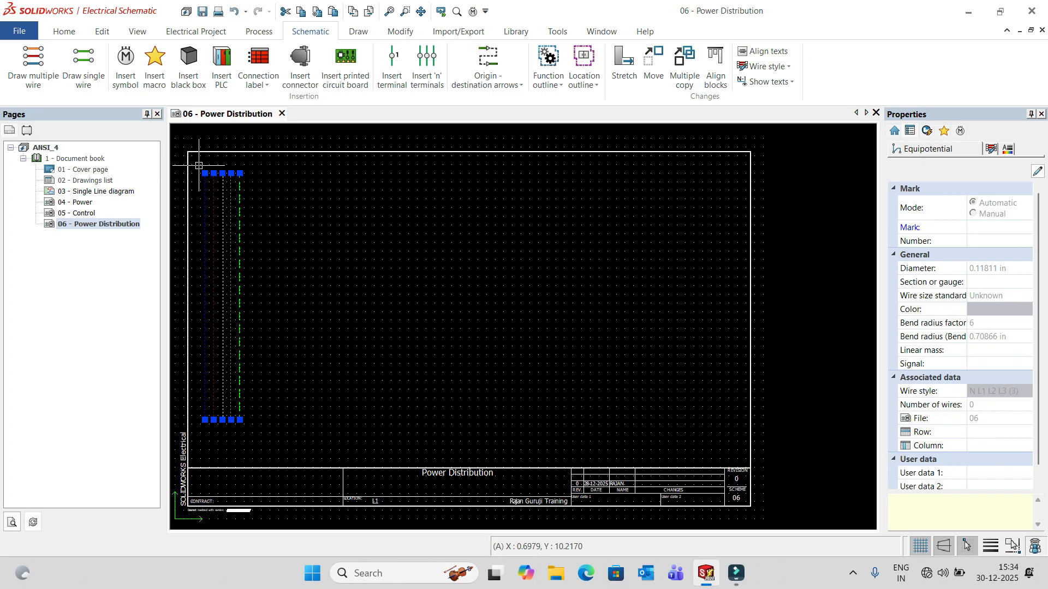
key(Delete)
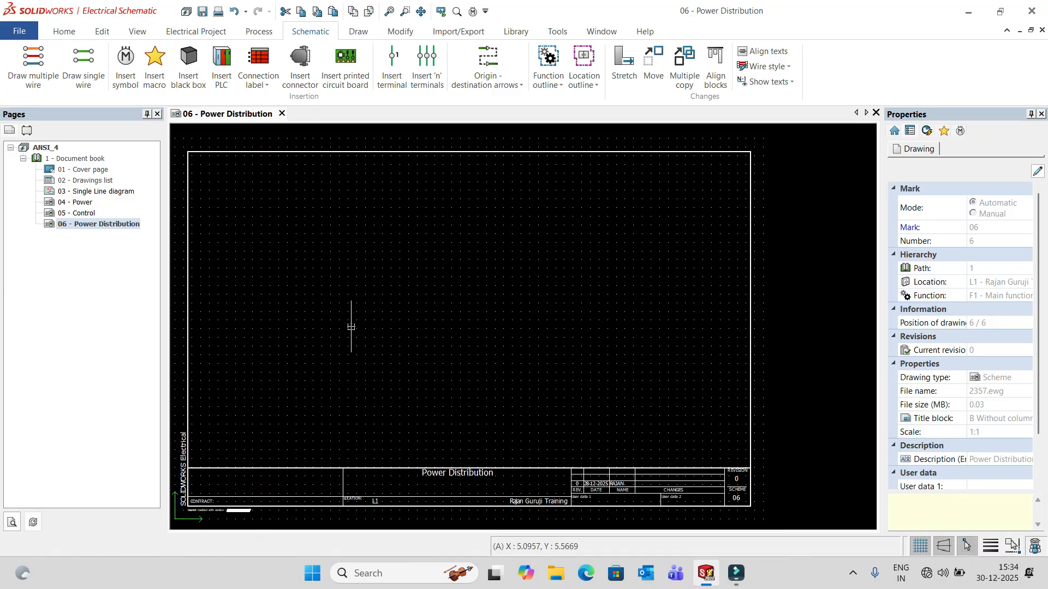
click(33, 65)
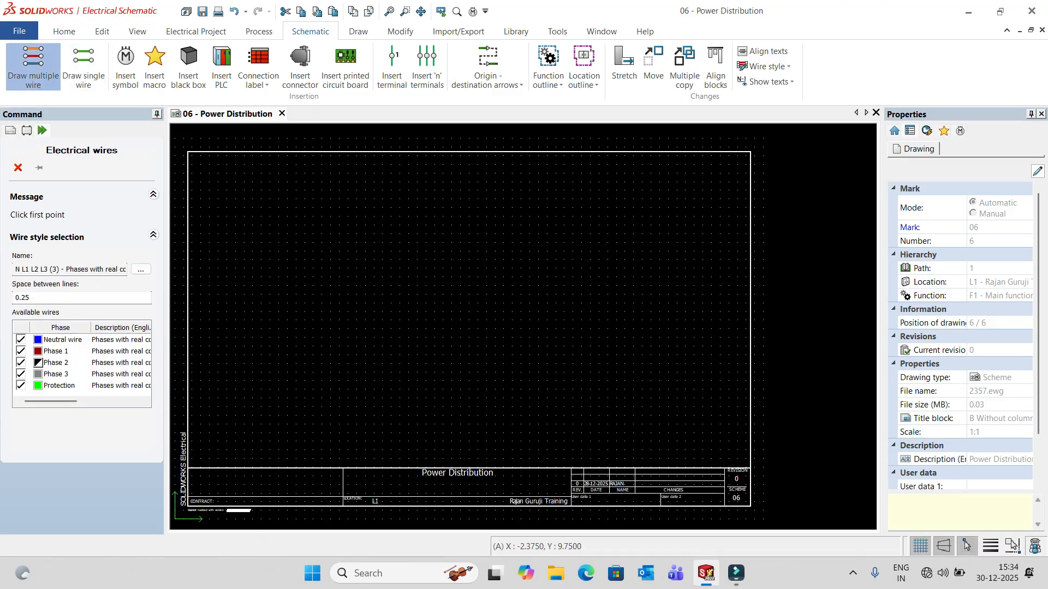
click(201, 406)
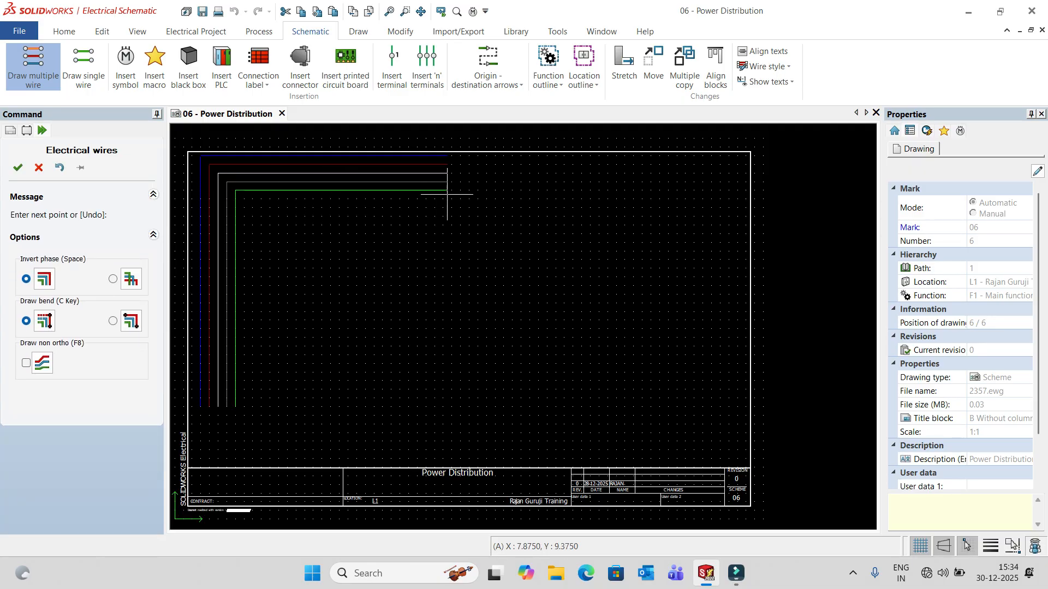
right_click(275, 199)
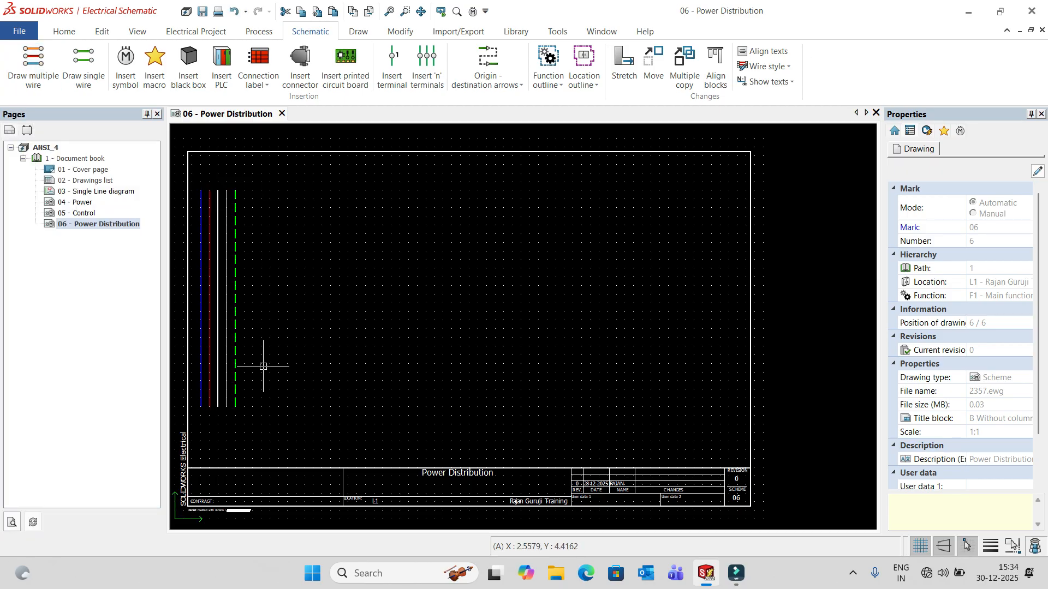
mouse_move(275, 413)
mouse_down()
mouse_move(211, 178)
mouse_move(193, 167)
mouse_up()
key(Delete)
Draw the neutral, three-phase and protection wires up along the sheet's left side and across its upper edge with 0.25 spacing.
click(33, 65)
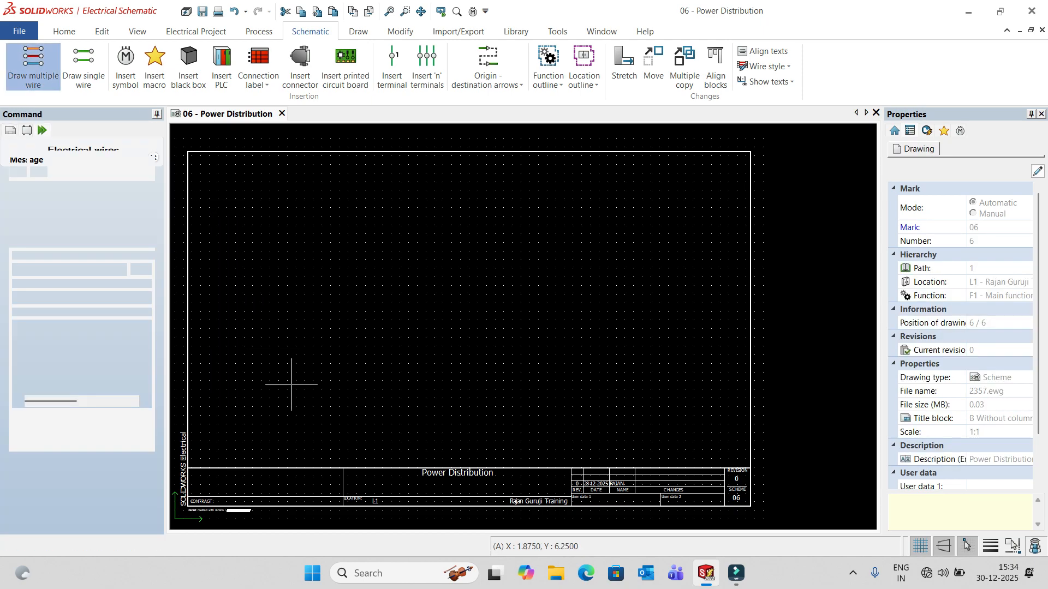
click(222, 428)
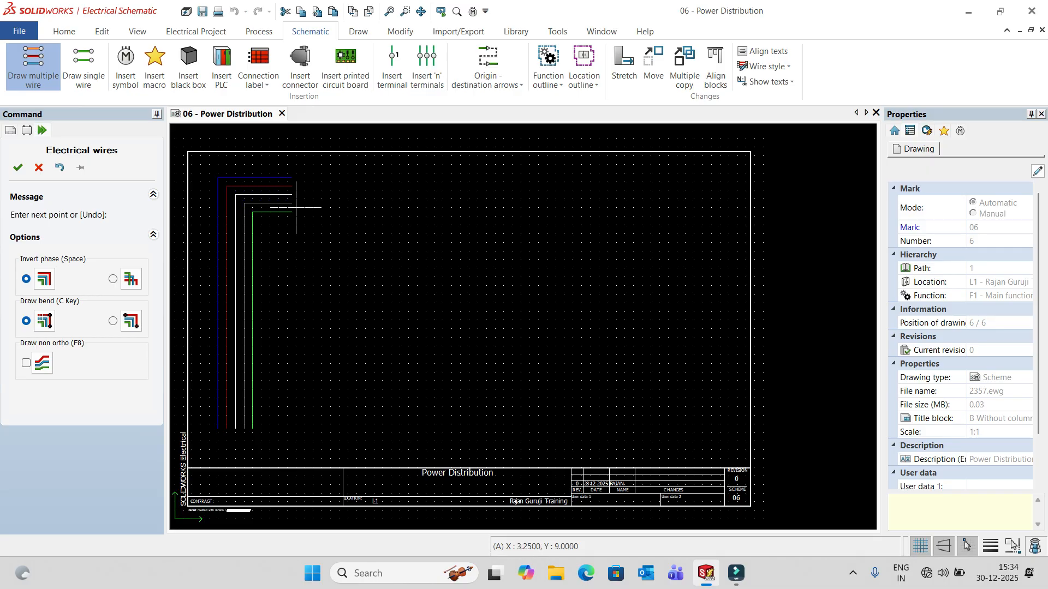
click(672, 216)
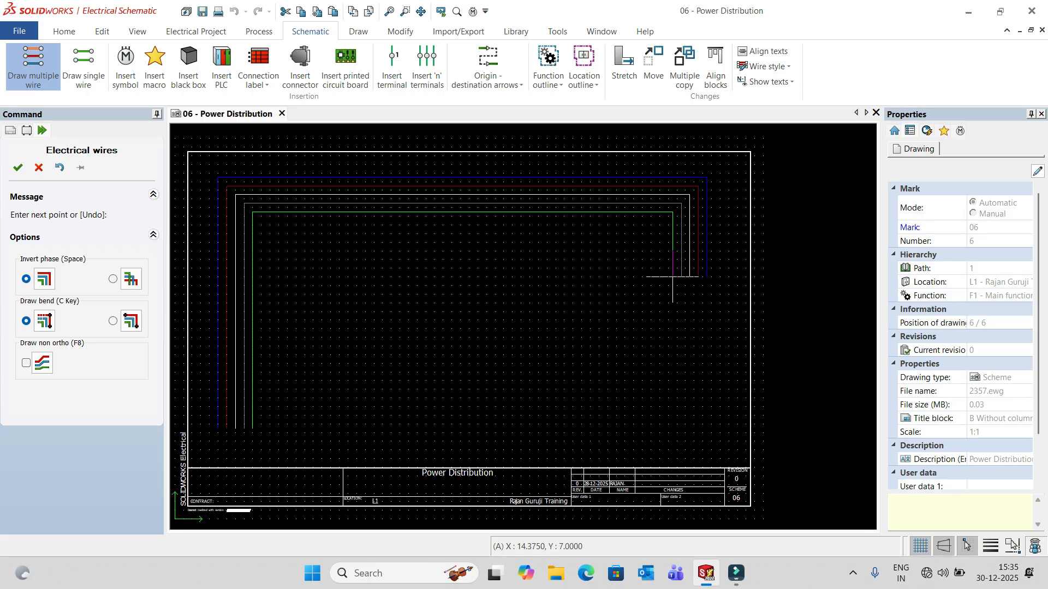
right_click(672, 277)
middle_drag(360, 285, 421, 284)
scroll(293, 288, down, 1)
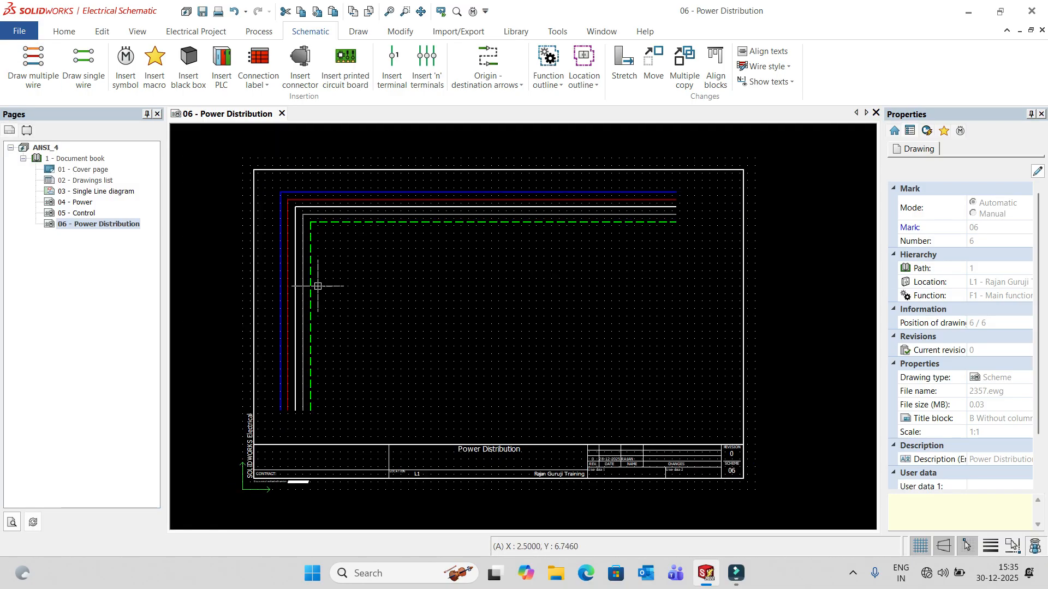
scroll(321, 281, up, 1)
middle_drag(429, 302, 378, 307)
scroll(307, 376, up, 1)
middle_drag(306, 375, 454, 305)
middle_drag(416, 351, 351, 382)
middle_drag(414, 347, 339, 372)
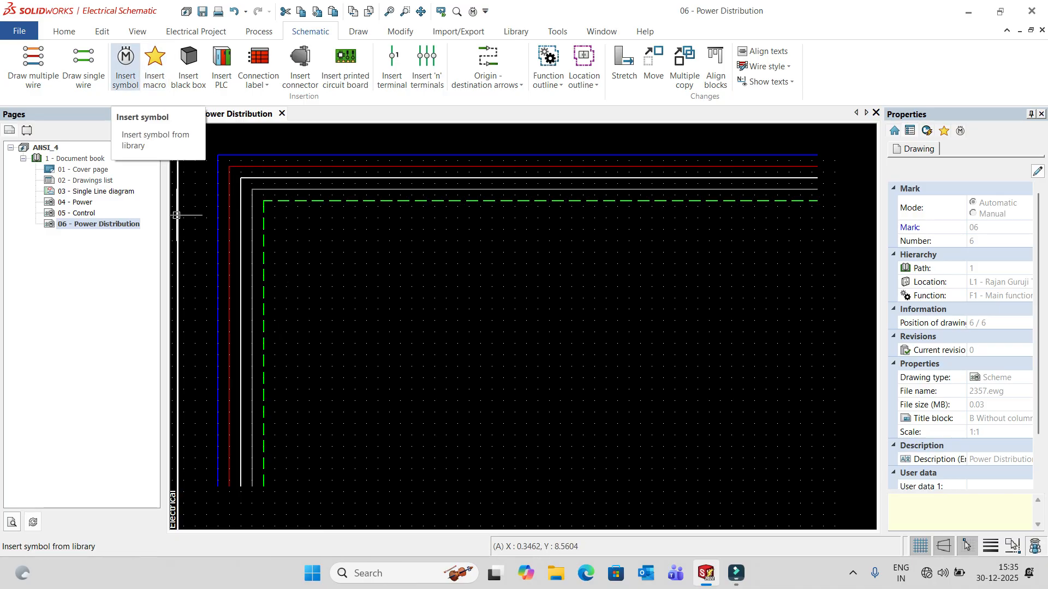
Choose the four poles magneto-thermal circuit breaker from the Circuit-breakers class as the symbol to insert.
click(126, 65)
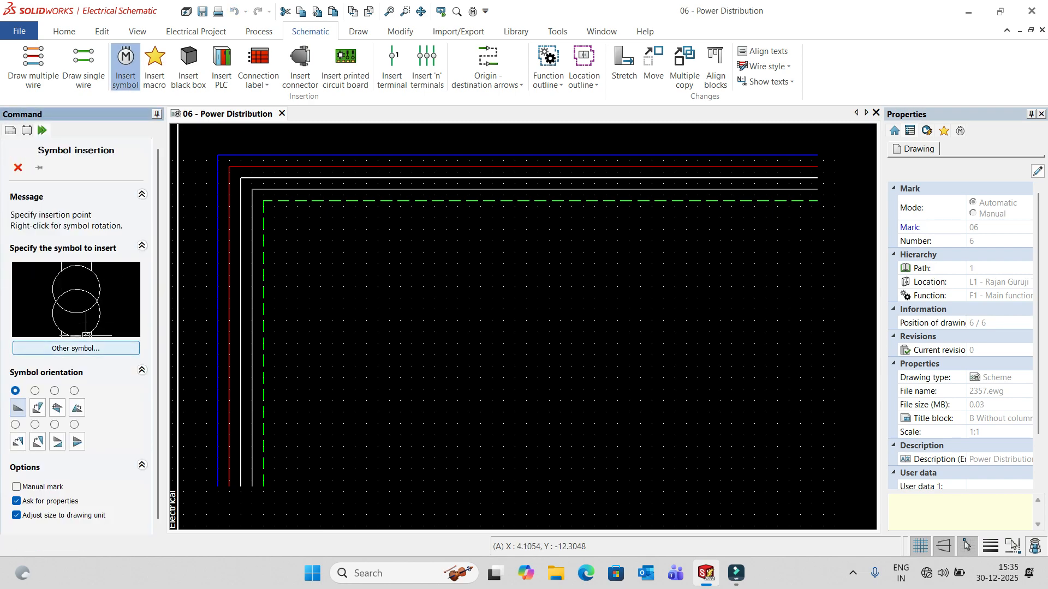
click(85, 348)
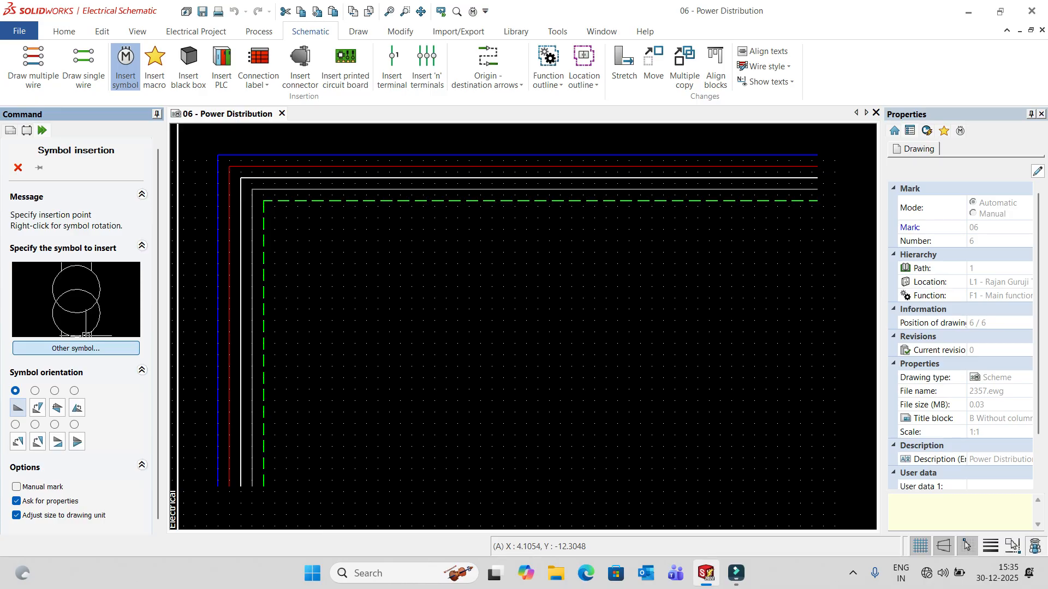
scroll(278, 335, up, 3)
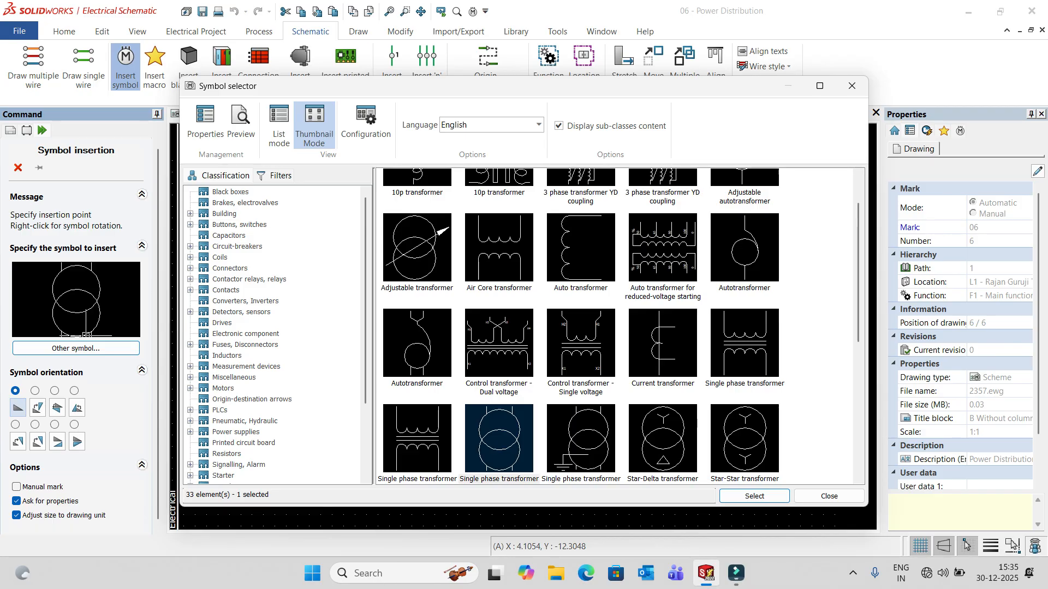
click(237, 247)
scroll(619, 328, up, 1)
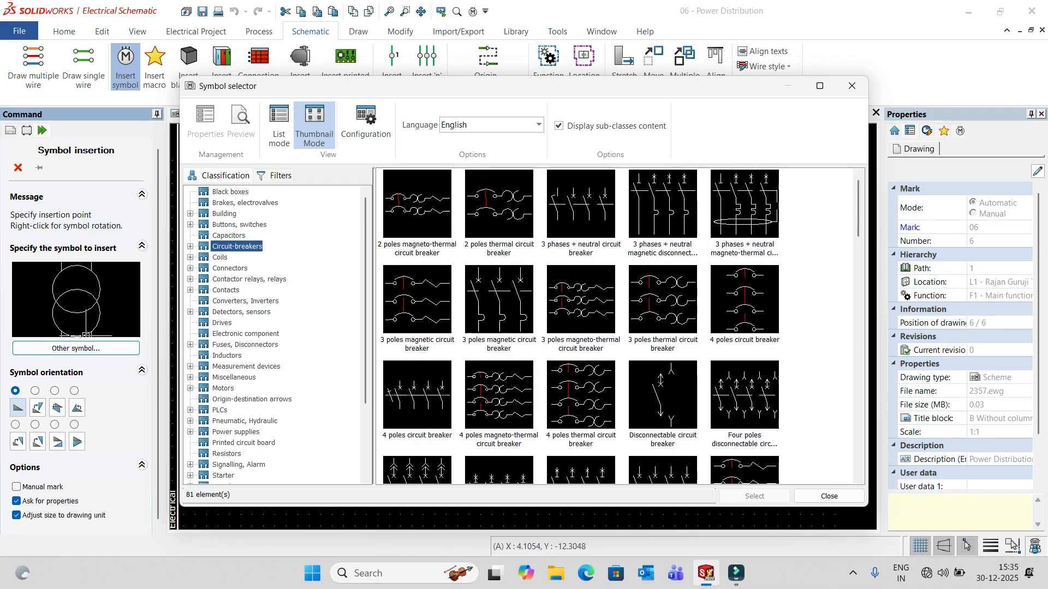
scroll(619, 327, down, 6)
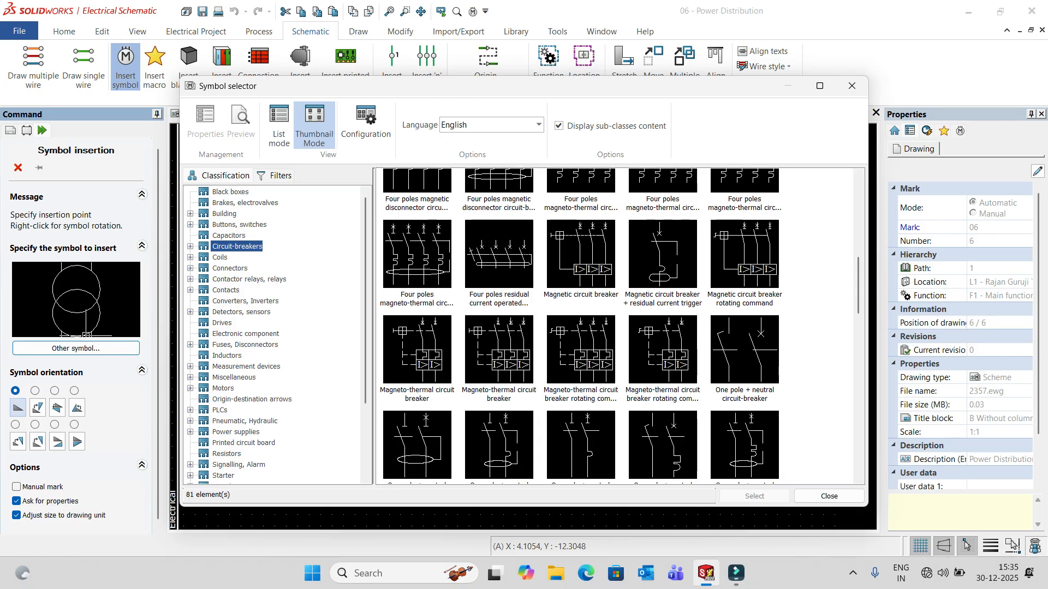
scroll(620, 327, down, 5)
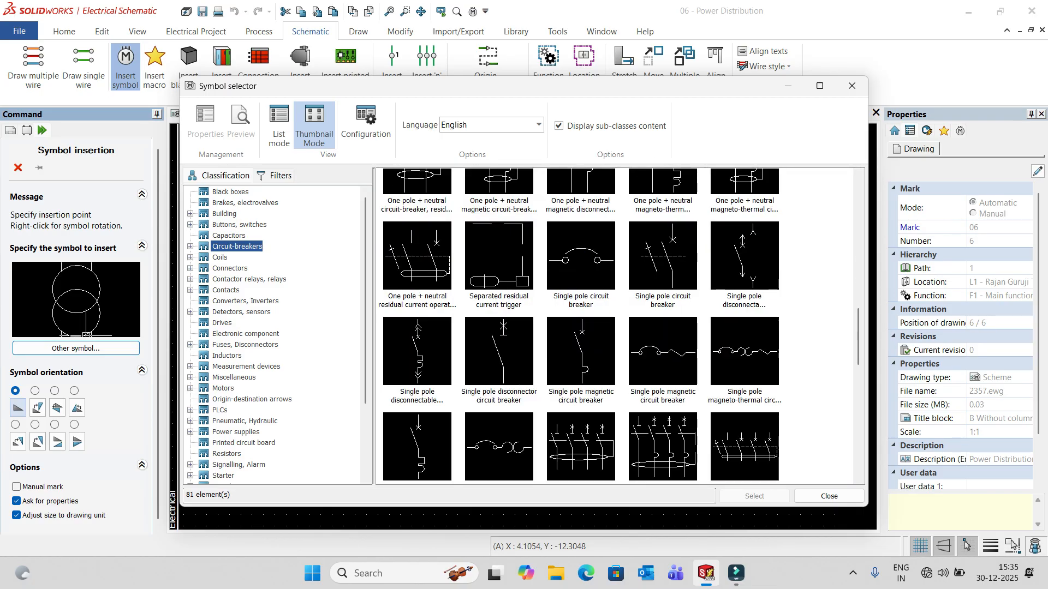
scroll(583, 300, down, 6)
scroll(582, 300, up, 9)
scroll(582, 301, down, 6)
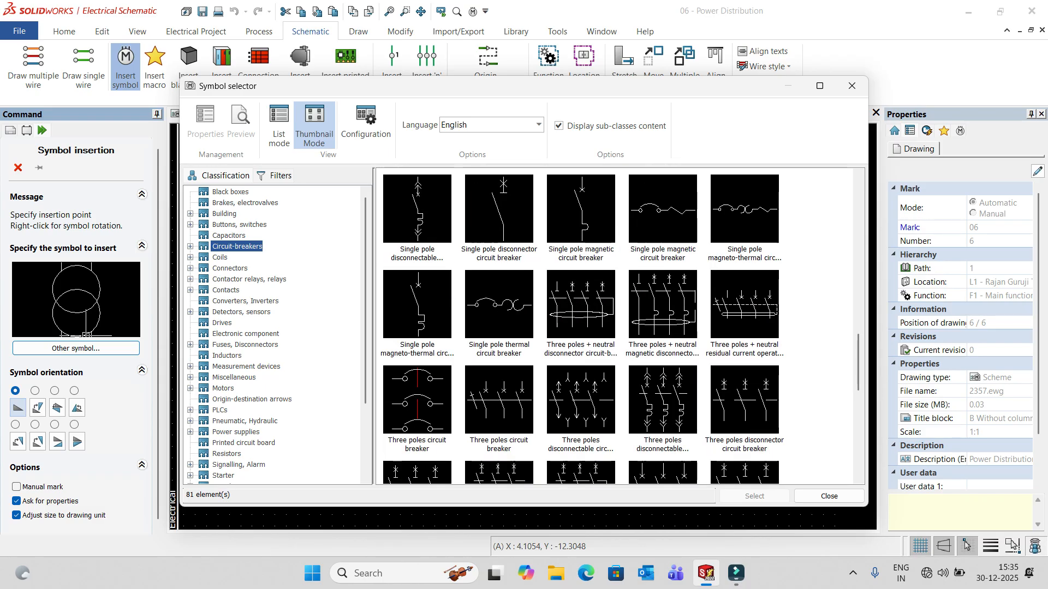
scroll(499, 303, up, 4)
scroll(417, 327, up, 4)
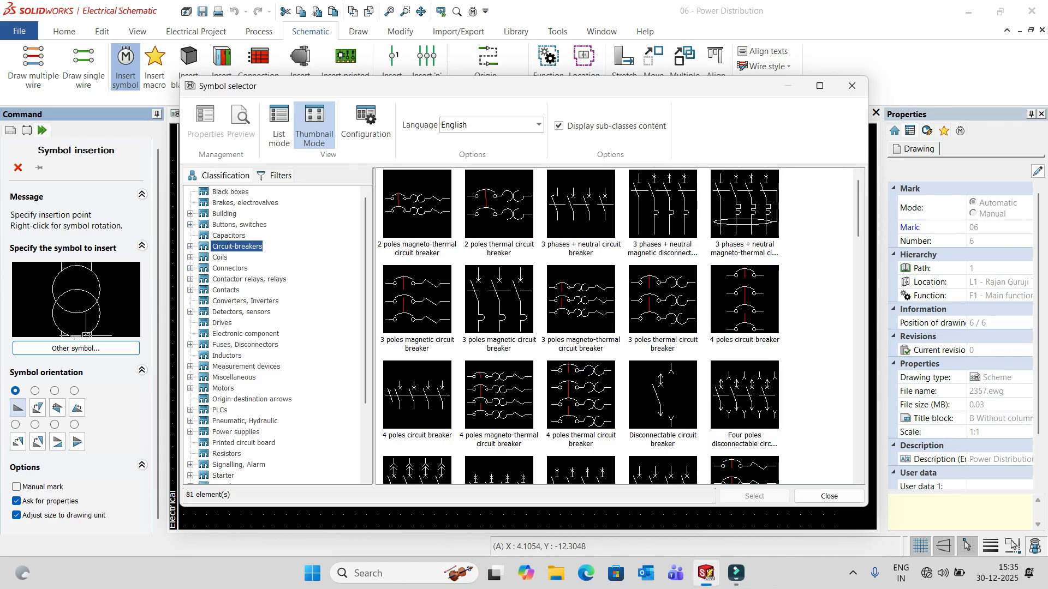
scroll(499, 328, down, 6)
scroll(499, 333, down, 8)
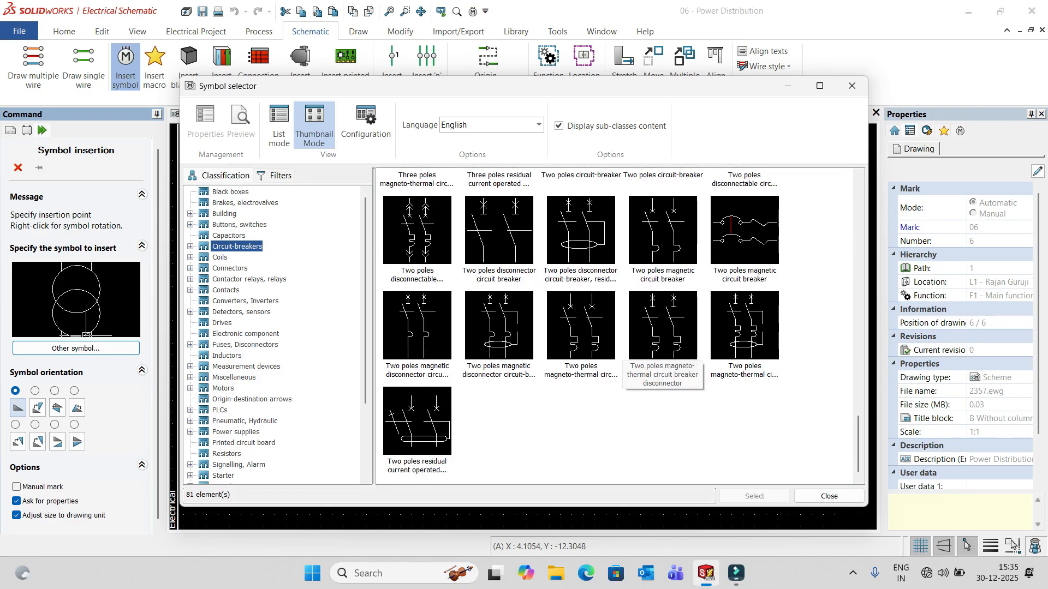
scroll(663, 349, up, 9)
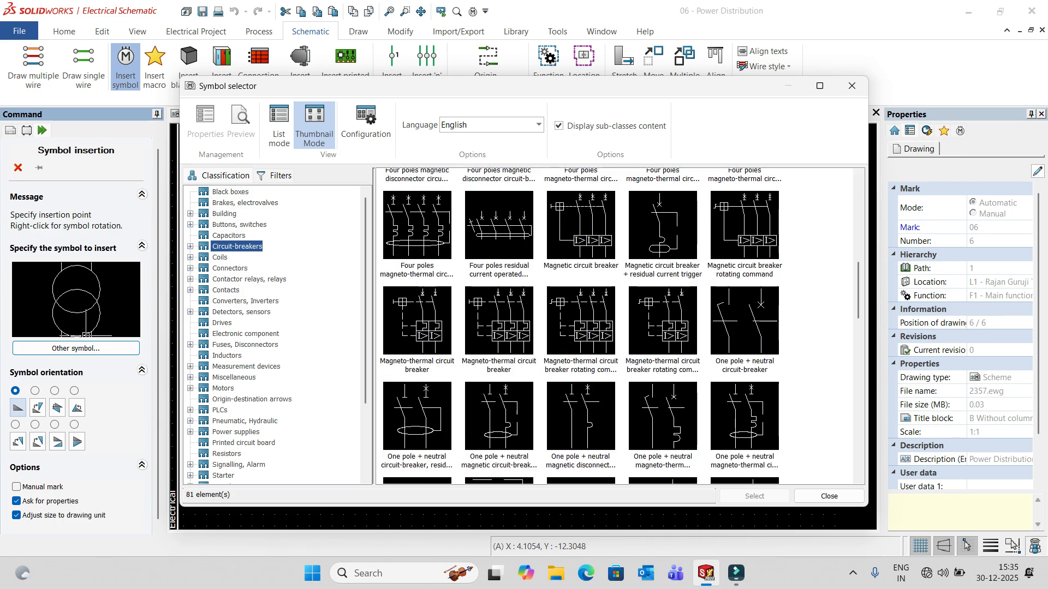
scroll(581, 344, up, 3)
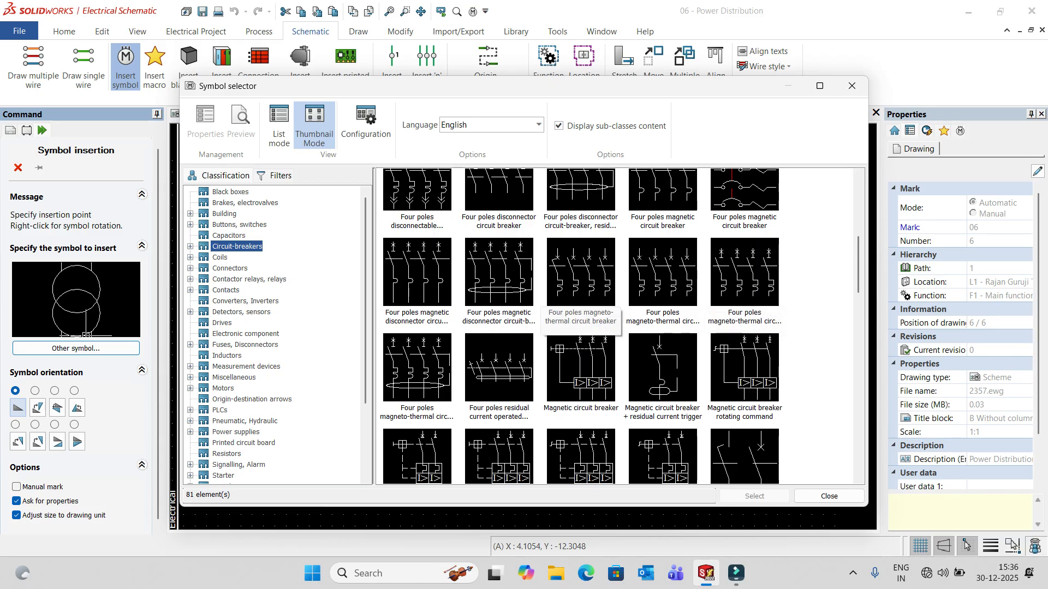
click(581, 278)
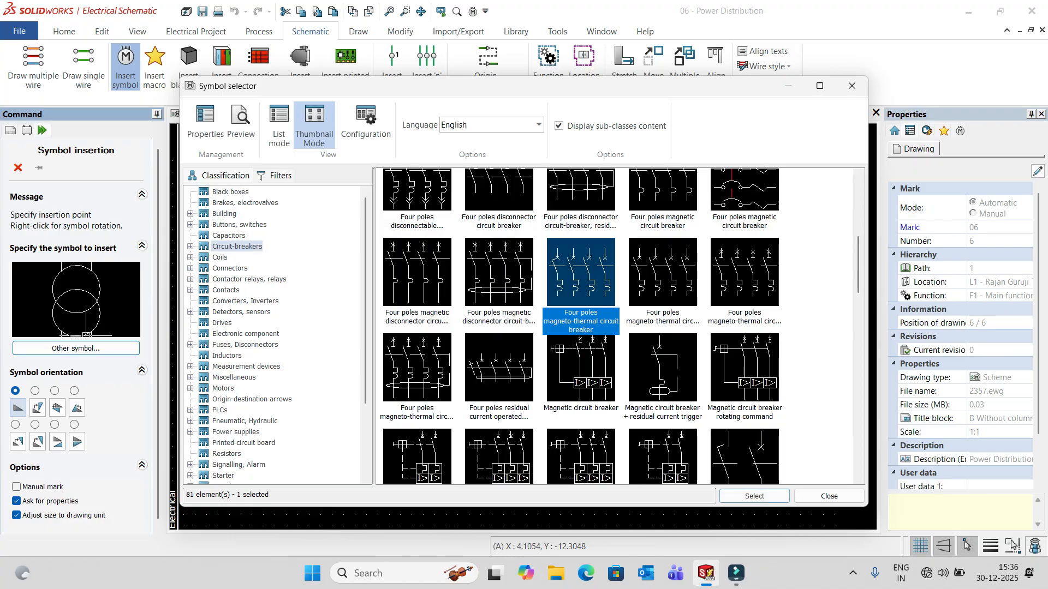
click(754, 496)
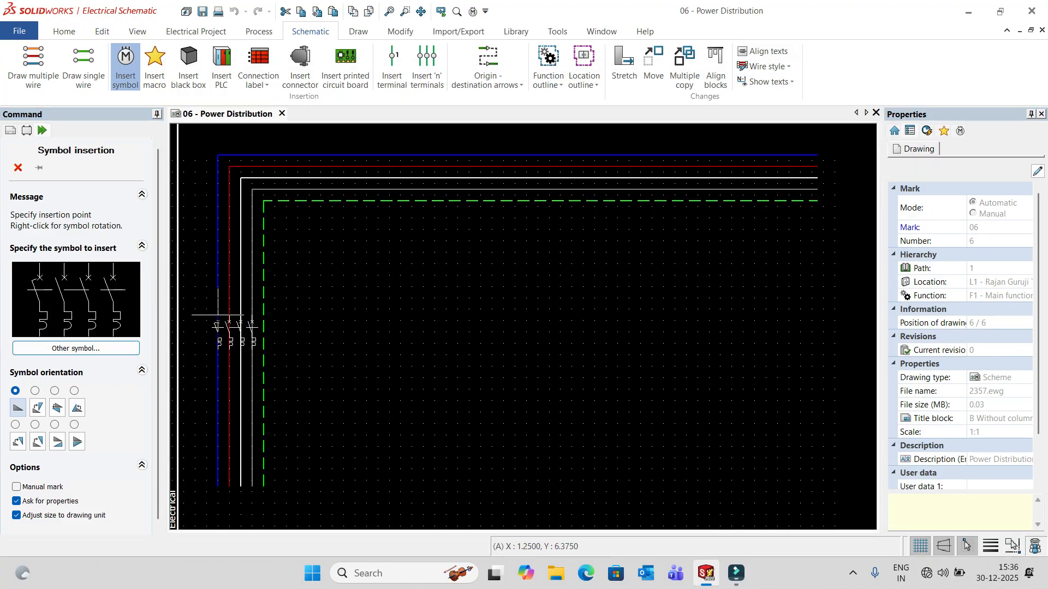
Place the breaker across the vertical neutral and phase wires and set its current rating to 63A.
click(218, 315)
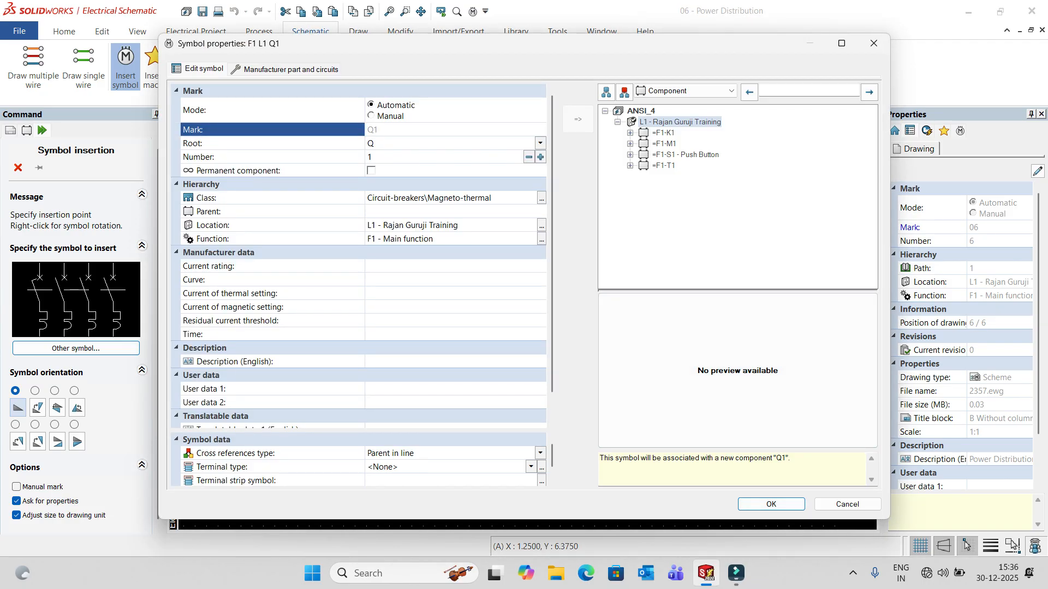
click(402, 267)
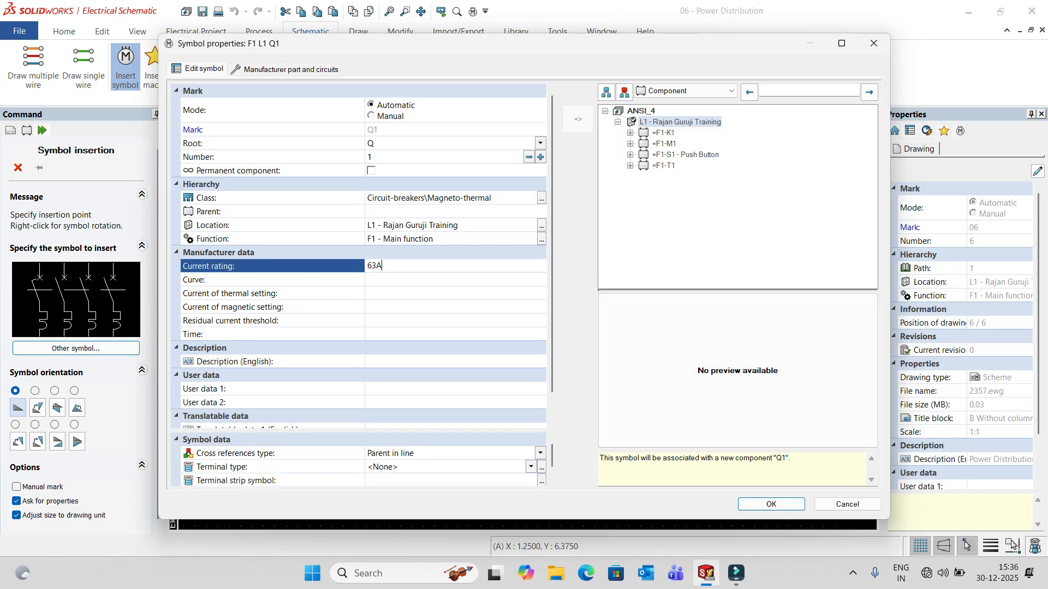
click(771, 505)
Examine the inserted breaker and its connections to the vertical neutral and phase wires.
middle_drag(286, 365, 380, 376)
scroll(311, 361, down, 3)
scroll(312, 358, up, 7)
middle_drag(327, 348, 312, 376)
scroll(358, 327, up, 2)
scroll(365, 330, down, 5)
middle_drag(446, 368, 446, 227)
middle_drag(464, 315, 392, 374)
scroll(421, 355, up, 1)
scroll(456, 361, down, 1)
scroll(445, 334, up, 1)
scroll(444, 335, down, 2)
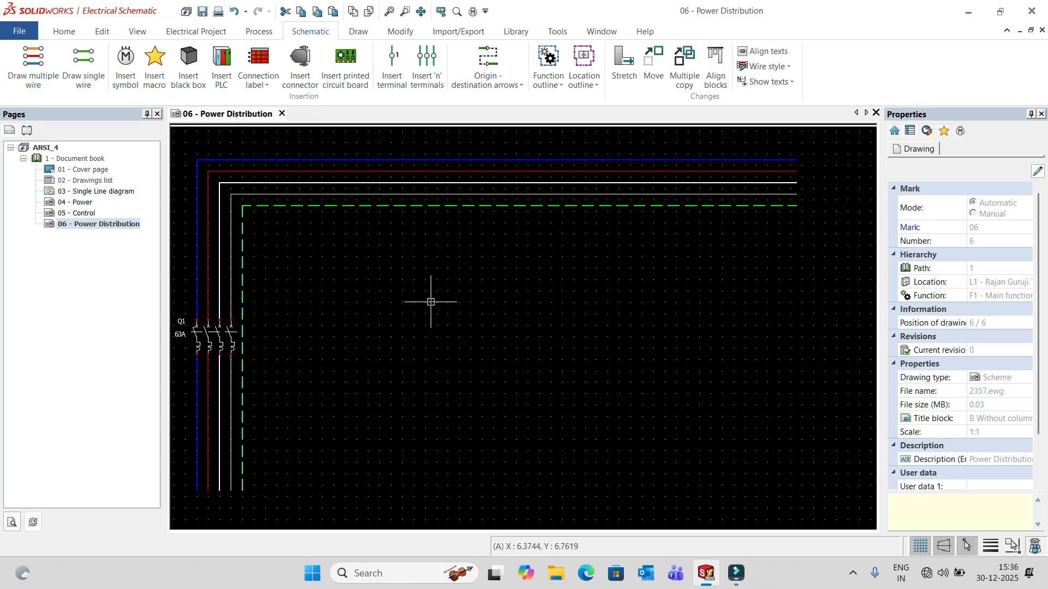
Draw a five-wire vertical branch down from the horizontal supply wires, starting on the Phase 1 wire.
click(33, 65)
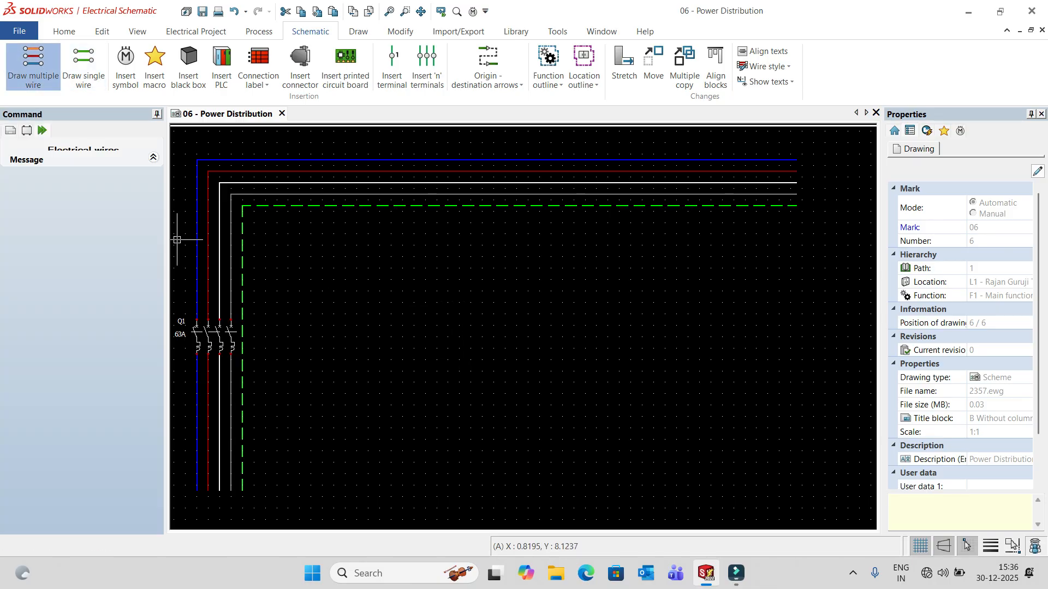
click(380, 171)
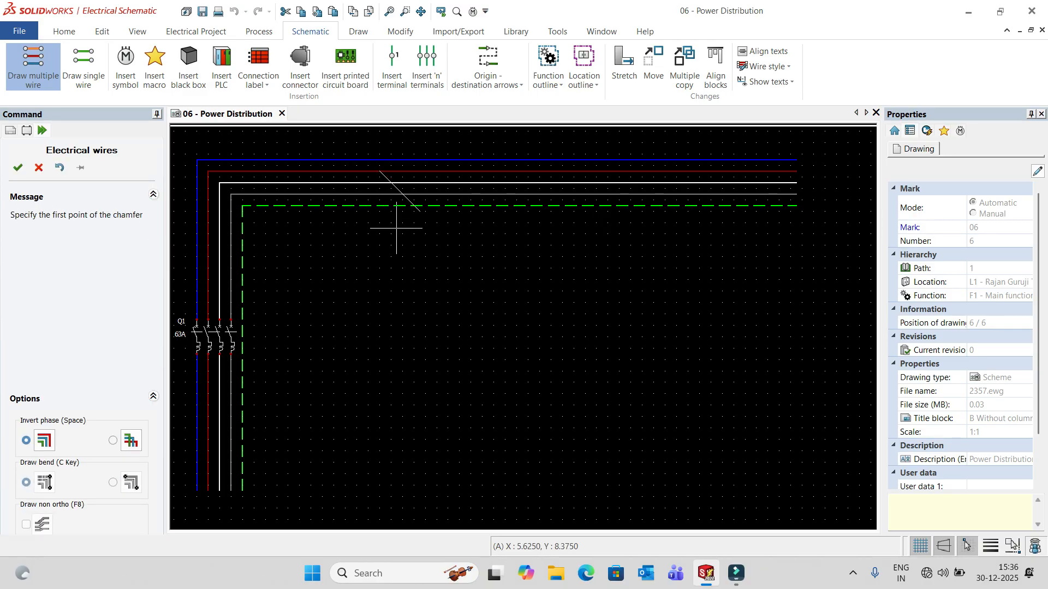
click(414, 205)
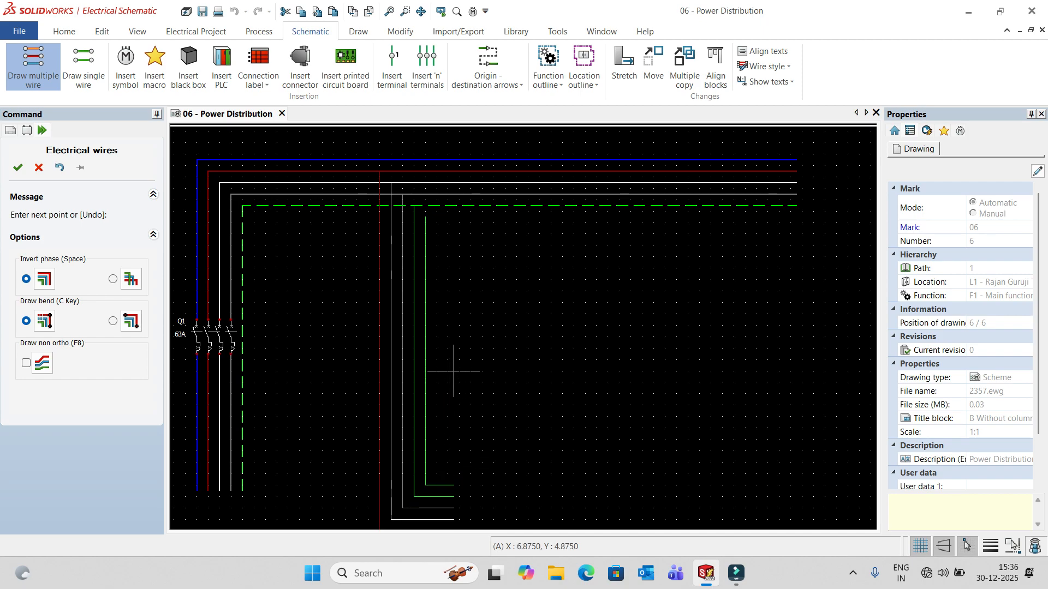
right_click(470, 463)
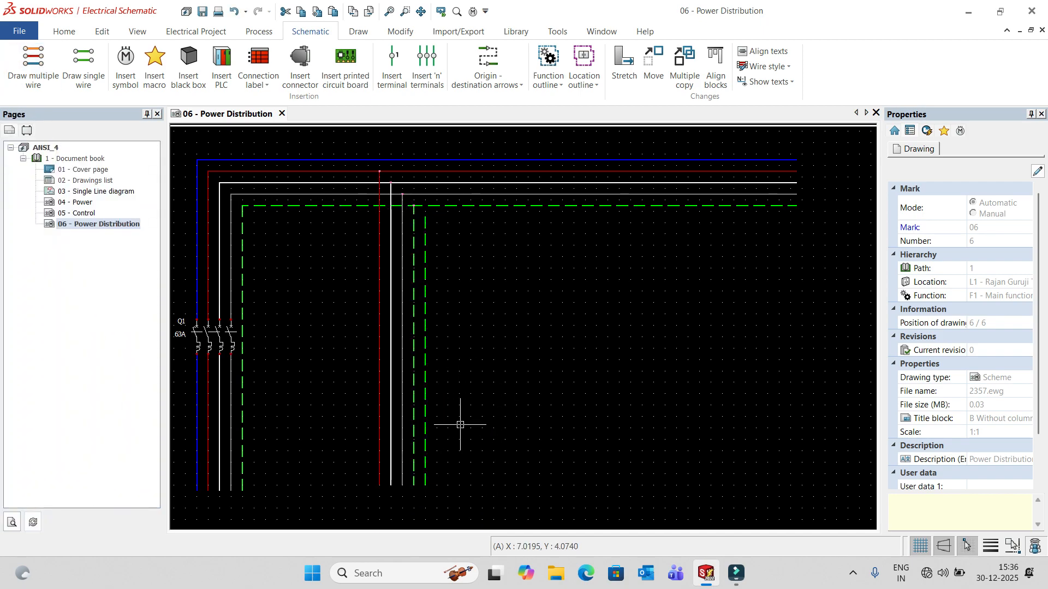
Delete the surplus dashed green-yellow protection wire that runs beside the five-wire vertical branch without meeting the supply wires.
middle_drag(460, 370, 480, 391)
middle_drag(476, 307, 479, 326)
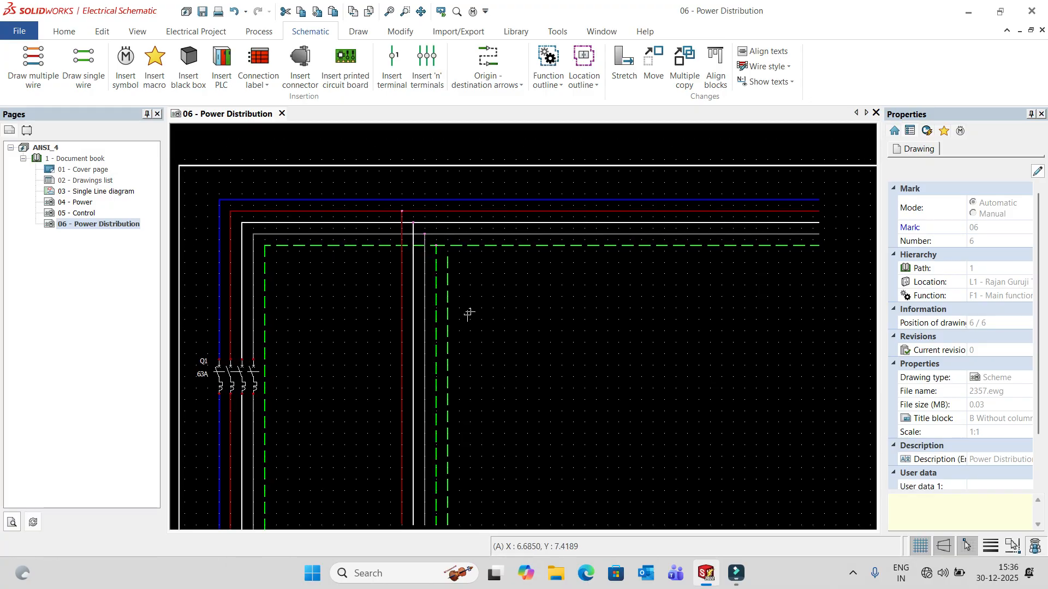
click(448, 263)
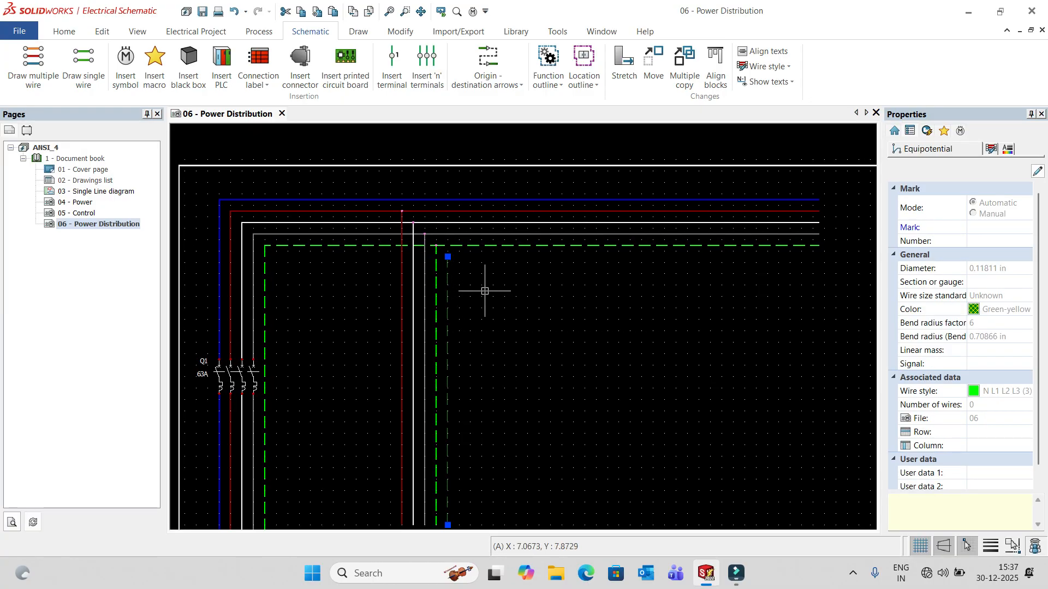
key(Delete)
mouse_move(498, 320)
middle_down()
mouse_move(533, 283)
mouse_move(468, 314)
mouse_move(531, 318)
mouse_move(543, 268)
middle_up()
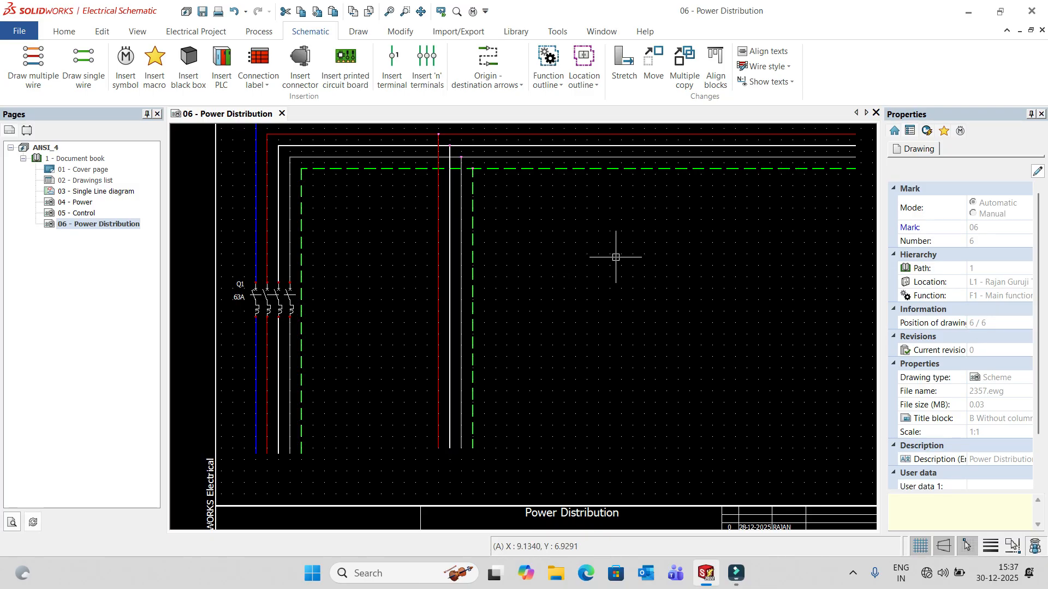
Draw a single wire from the red Phase 1 supply wire down and then right, ending at about X 13, Y 4.25.
middle_drag(606, 258, 508, 297)
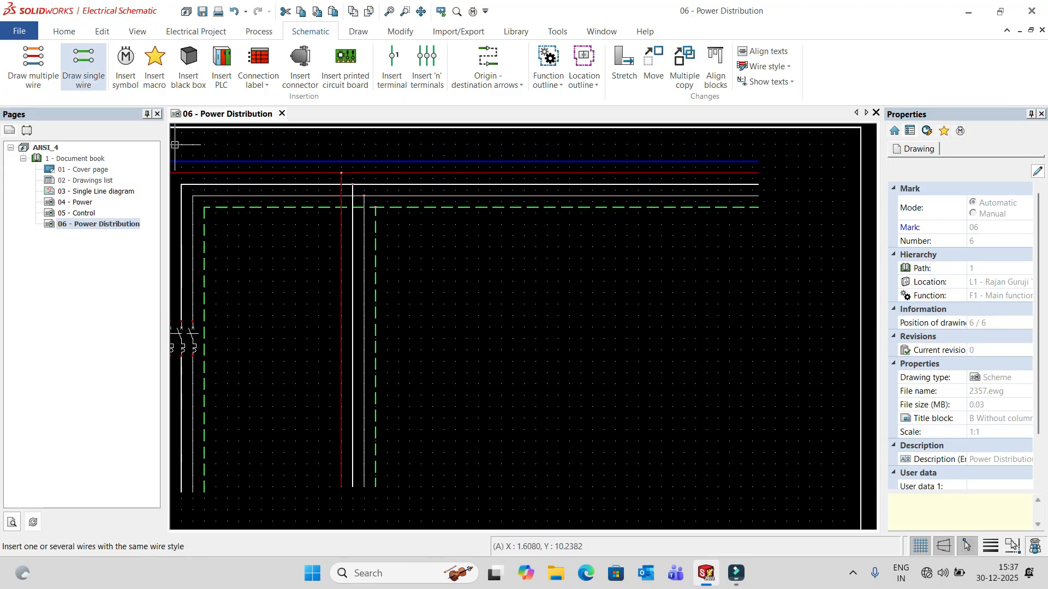
click(83, 66)
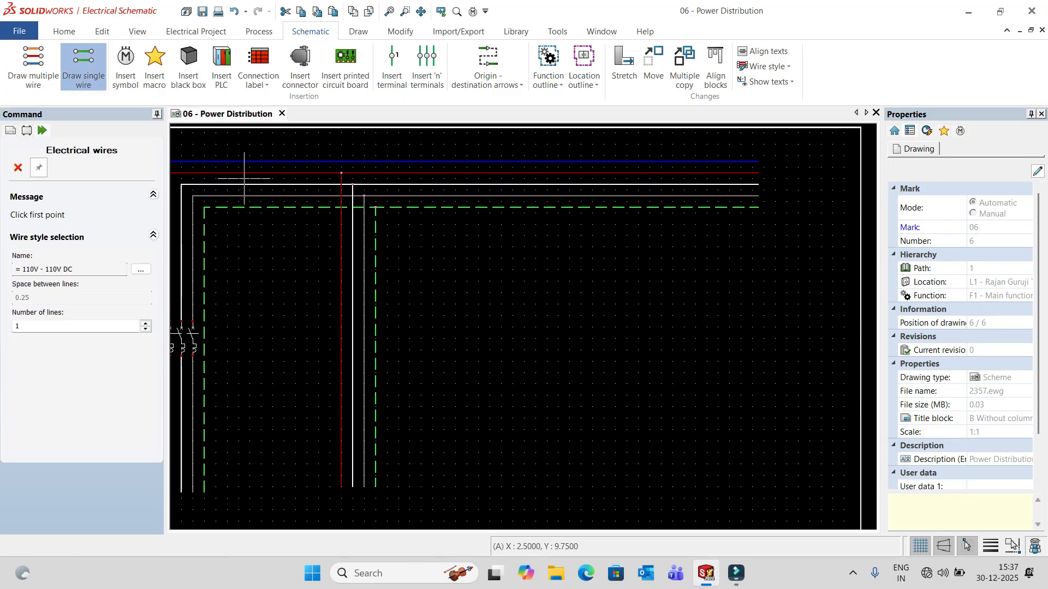
click(512, 172)
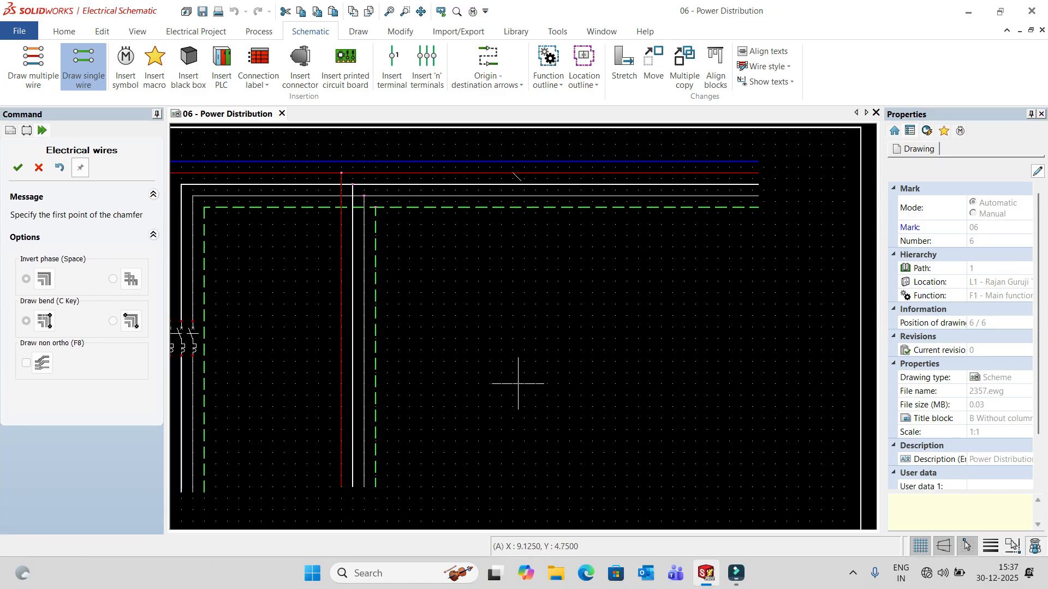
click(513, 173)
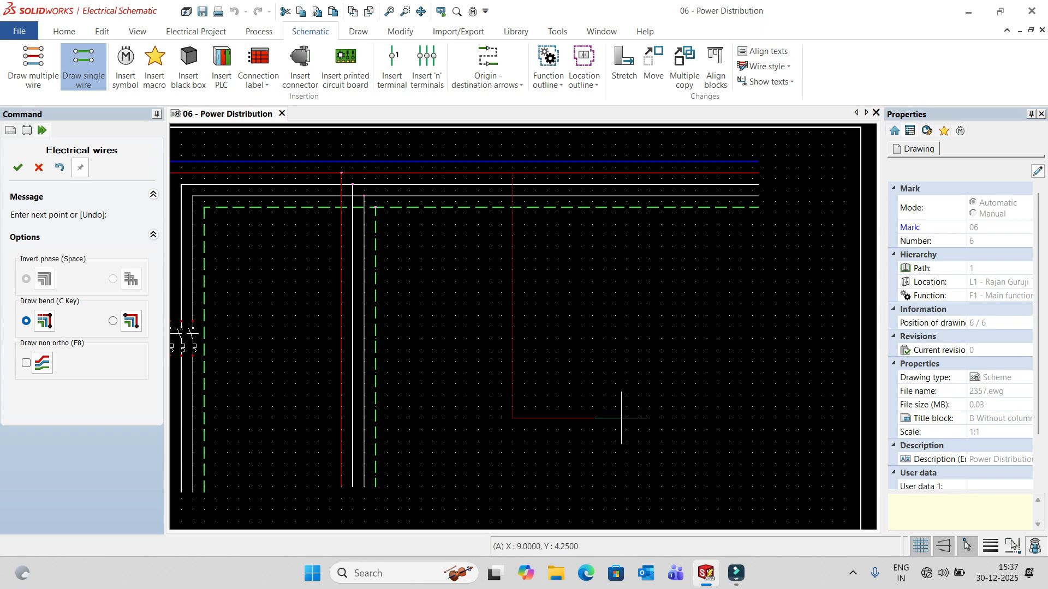
click(695, 418)
right_click(683, 360)
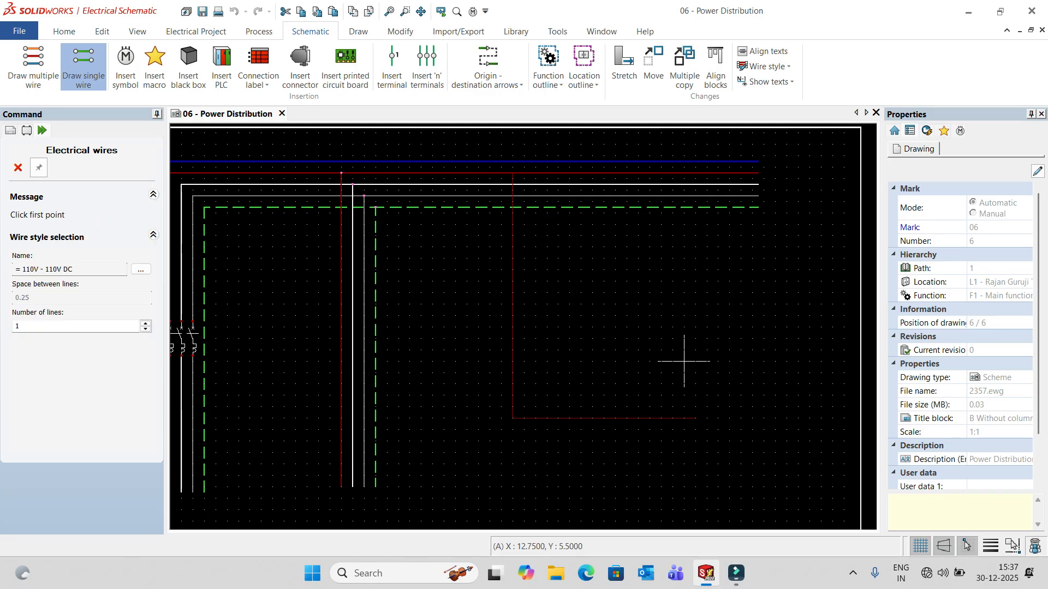
Draw a parallel single wire from the white phase supply wire down and then right, ending at about X 13, Y 4.5.
click(83, 67)
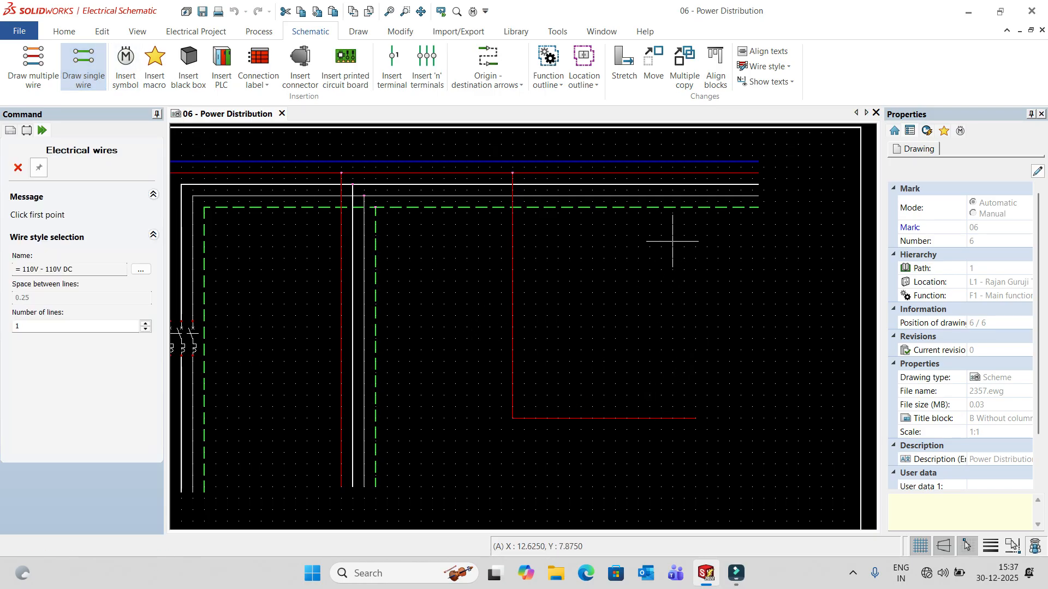
click(524, 184)
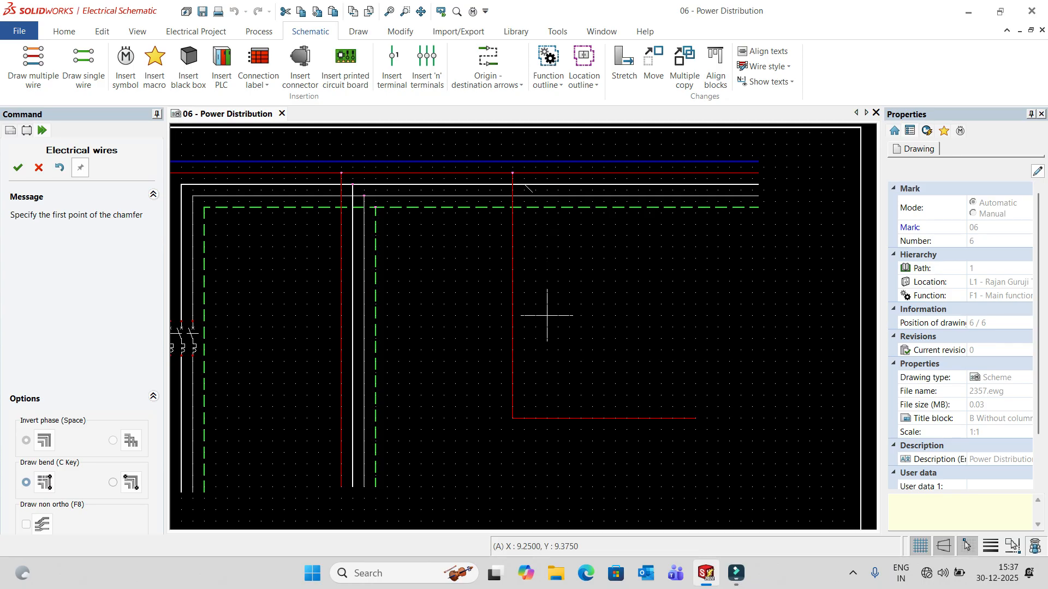
click(524, 185)
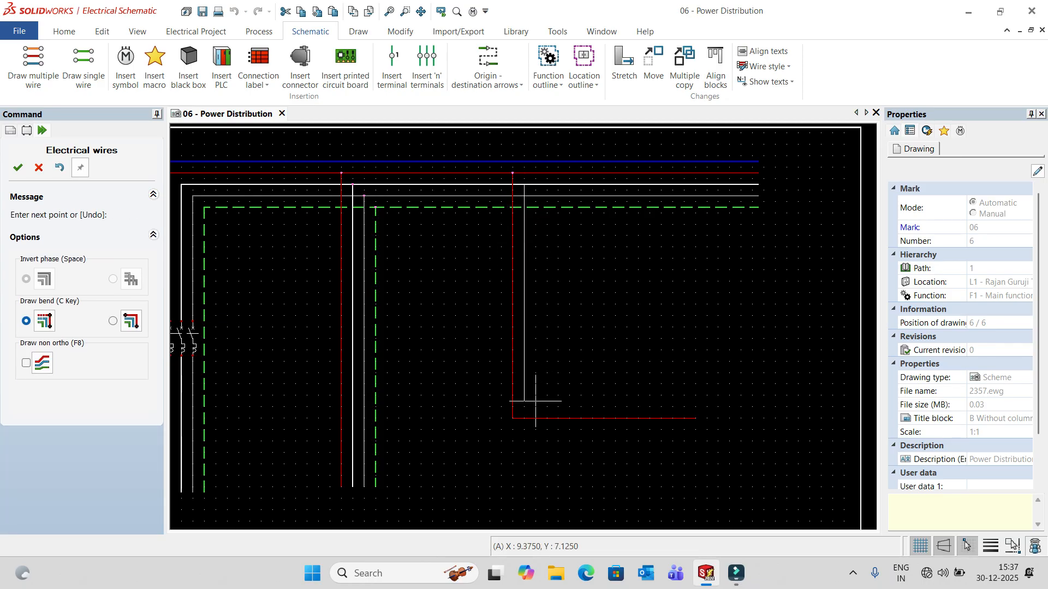
click(695, 407)
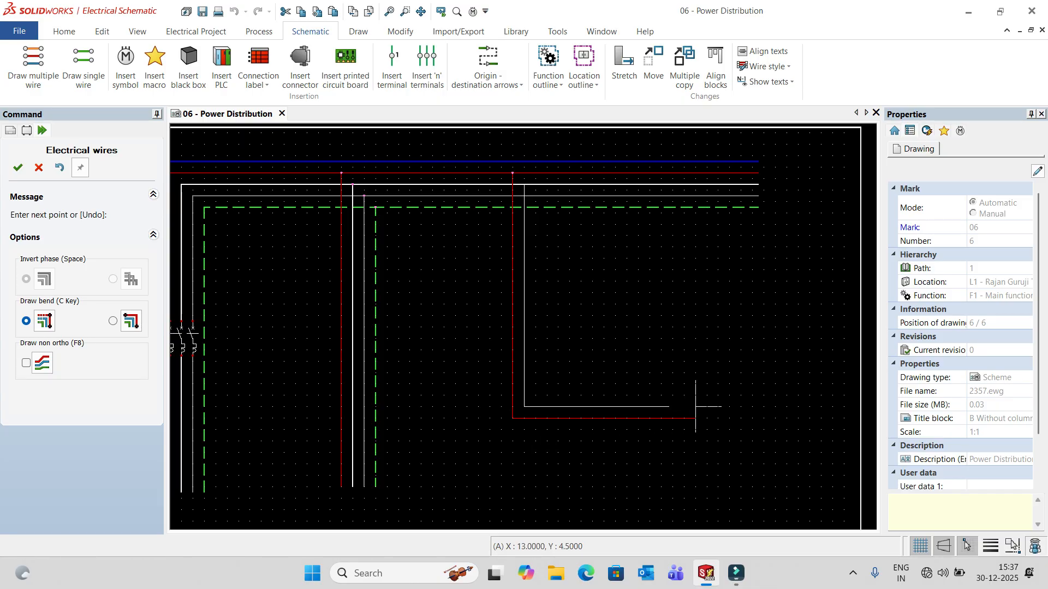
right_click(718, 424)
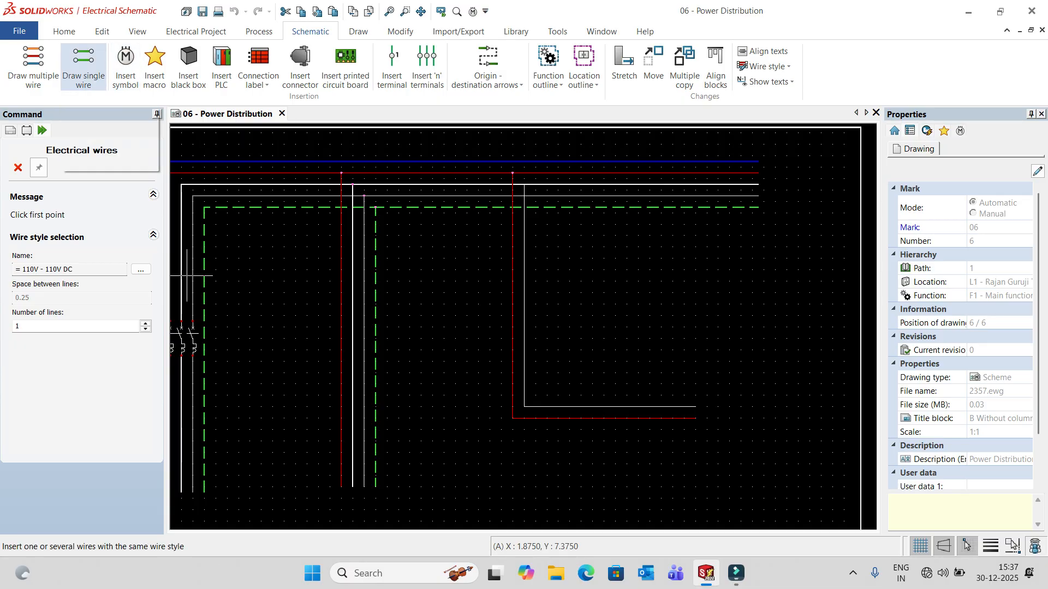
Leave wire drawing and examine how the two L-shaped branch wires connect to the horizontal supply wires.
middle_drag(573, 273, 641, 264)
scroll(564, 180, down, 3)
scroll(571, 200, up, 5)
scroll(567, 175, up, 2)
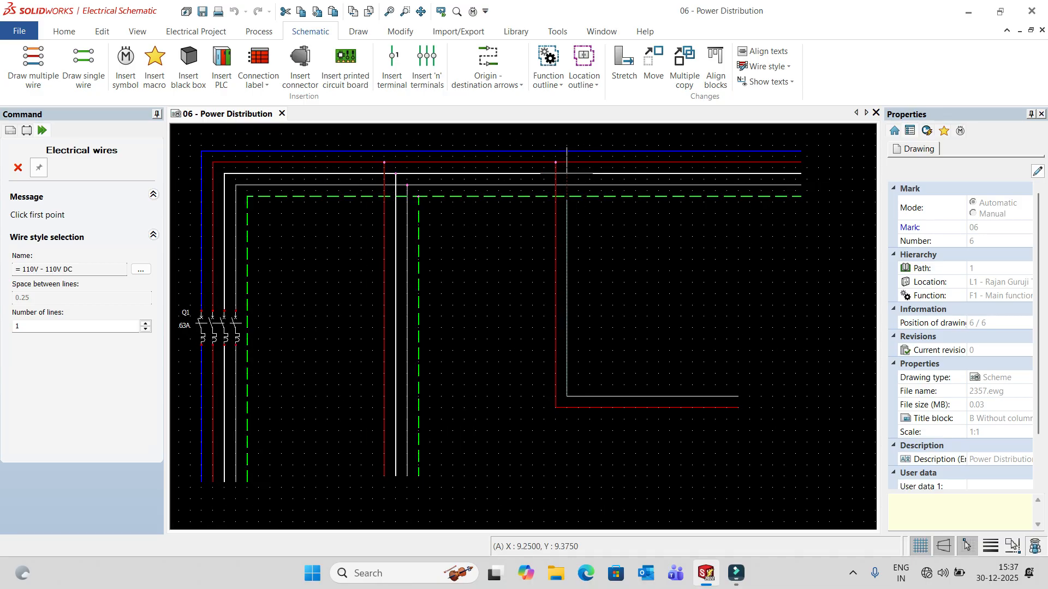
key(Escape)
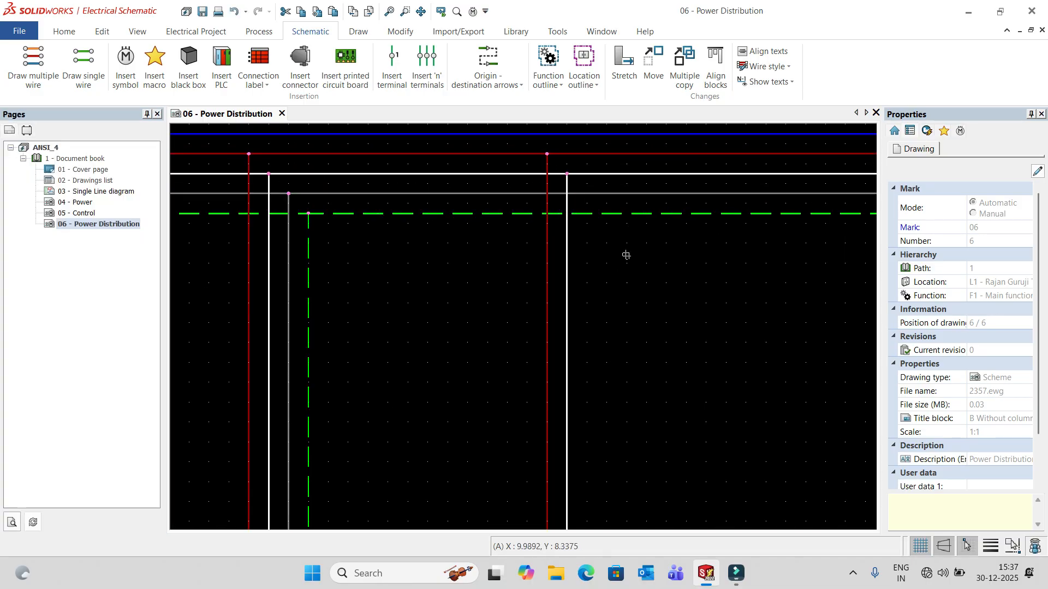
scroll(605, 270, up, 1)
scroll(605, 270, down, 4)
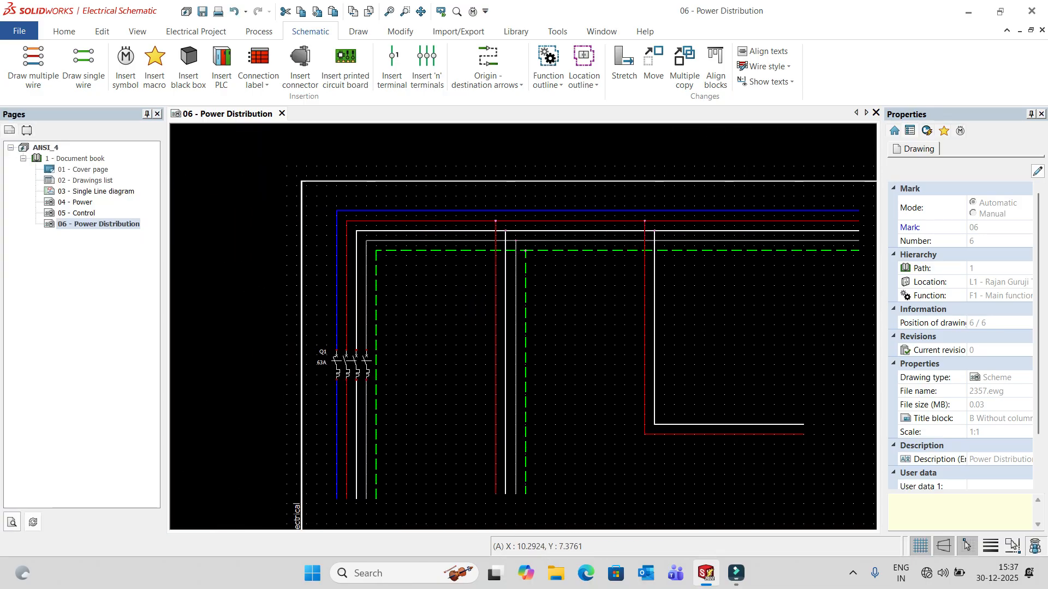
scroll(568, 284, down, 2)
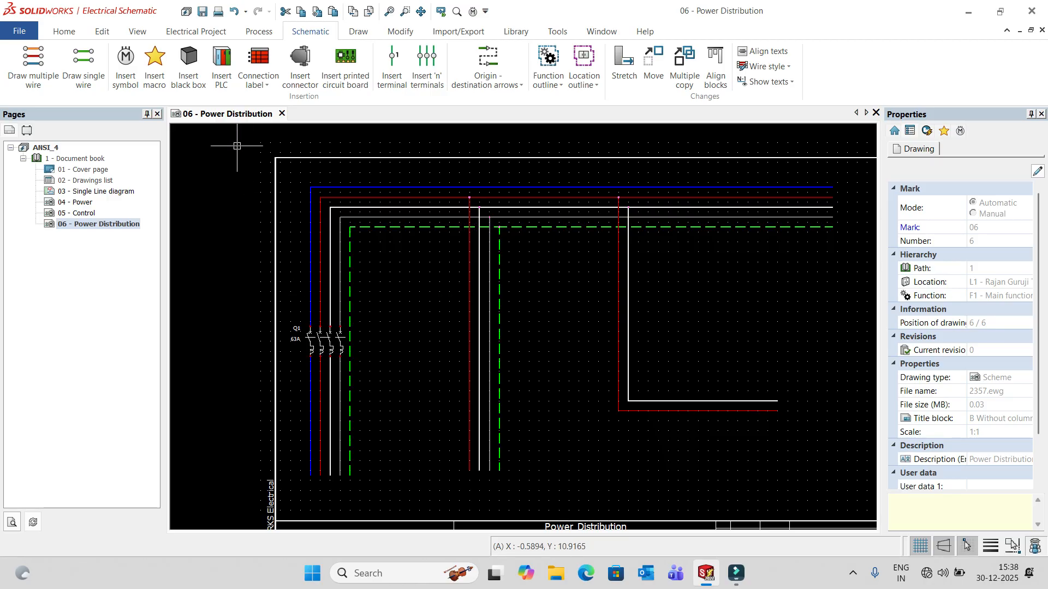
Choose the three poles power contact without the contactor arc from the Contactor relays, relays class as the symbol to insert.
click(126, 61)
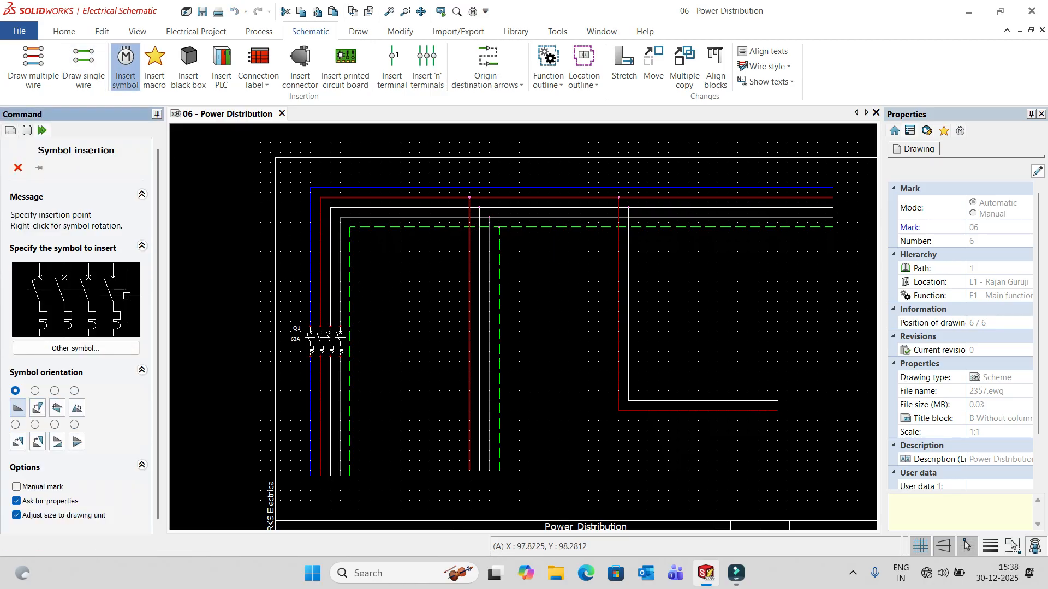
click(76, 348)
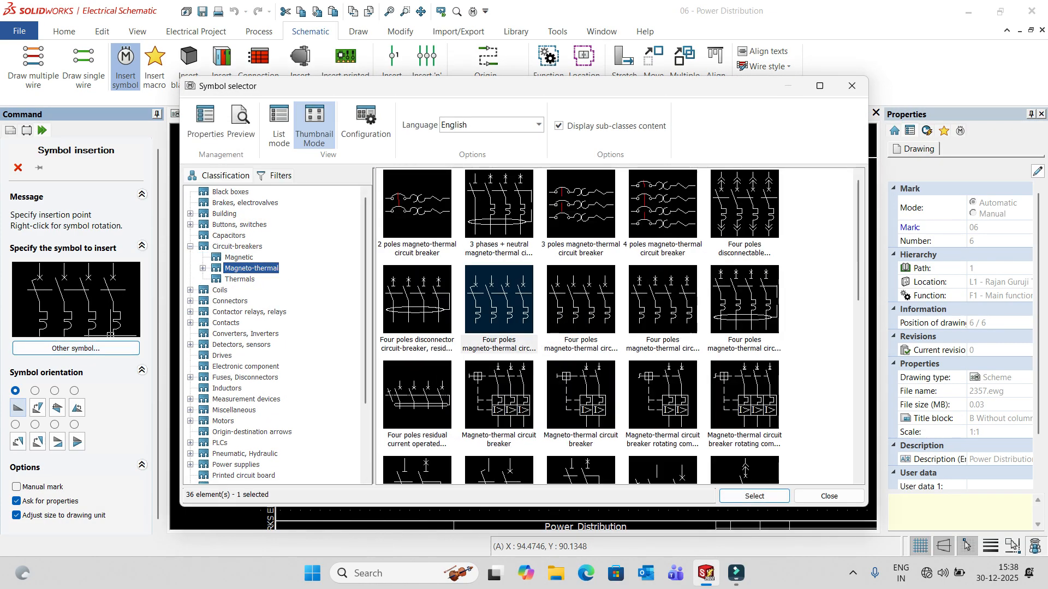
click(191, 247)
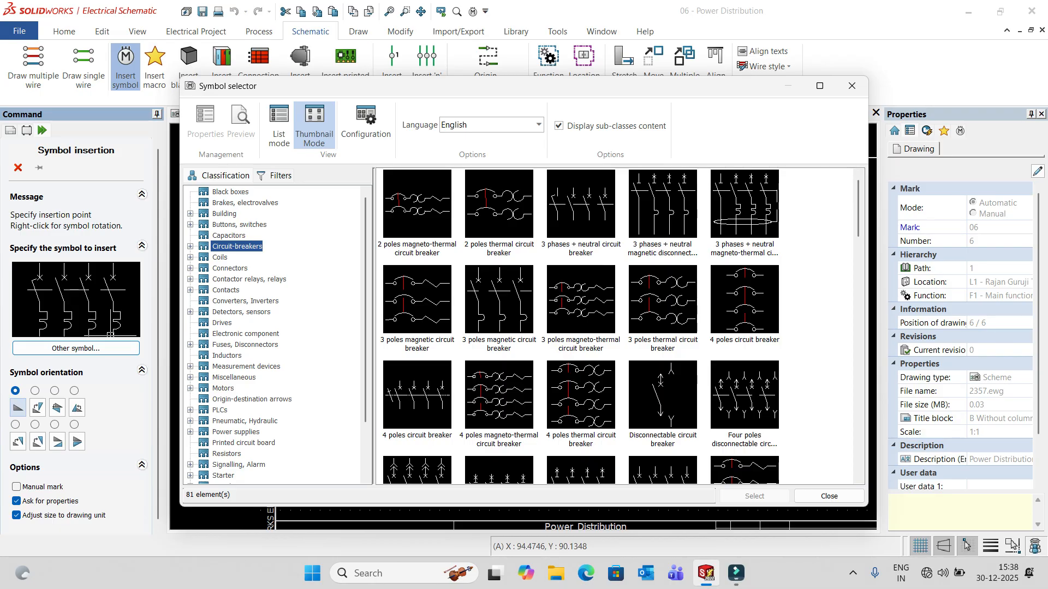
click(220, 257)
click(230, 268)
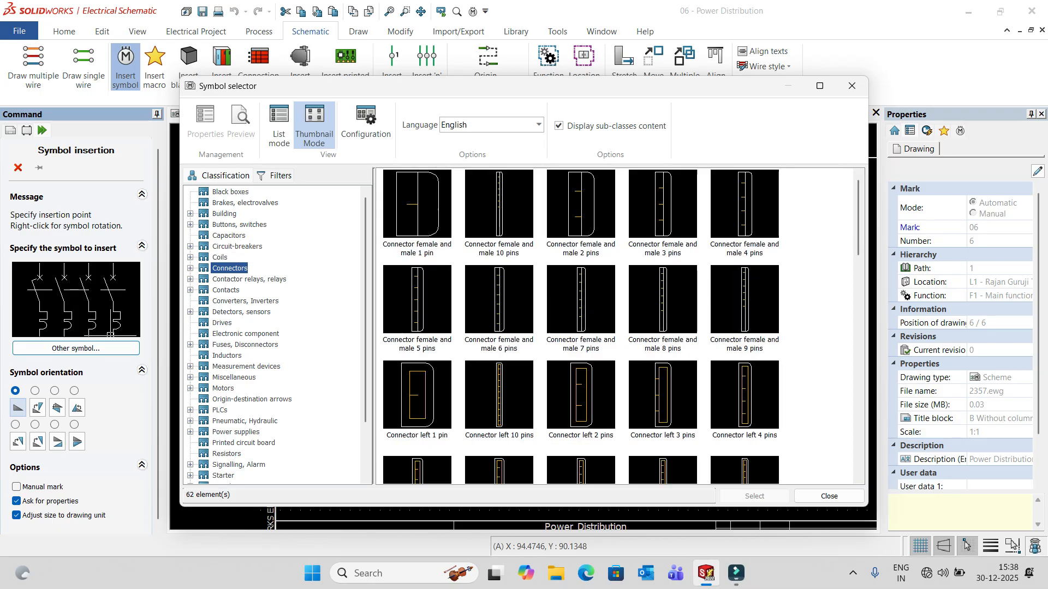
click(249, 279)
scroll(616, 328, down, 3)
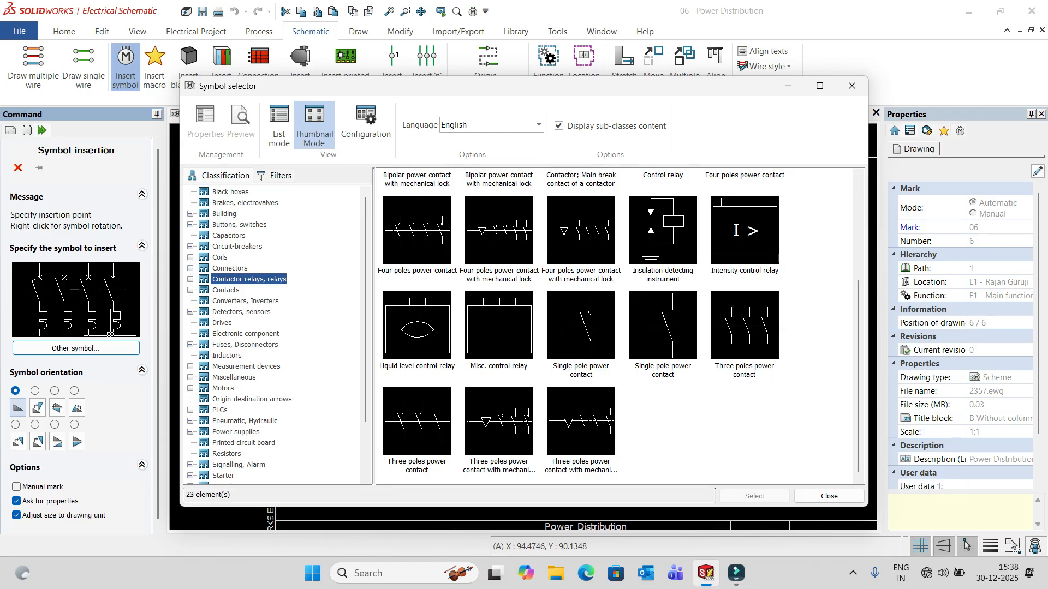
scroll(617, 327, up, 3)
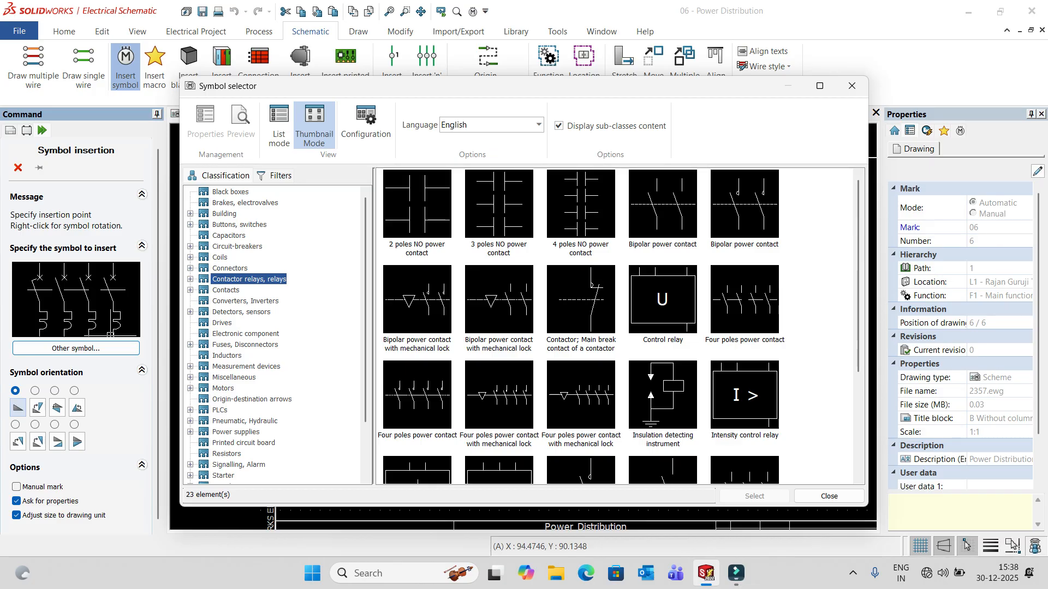
scroll(617, 327, down, 3)
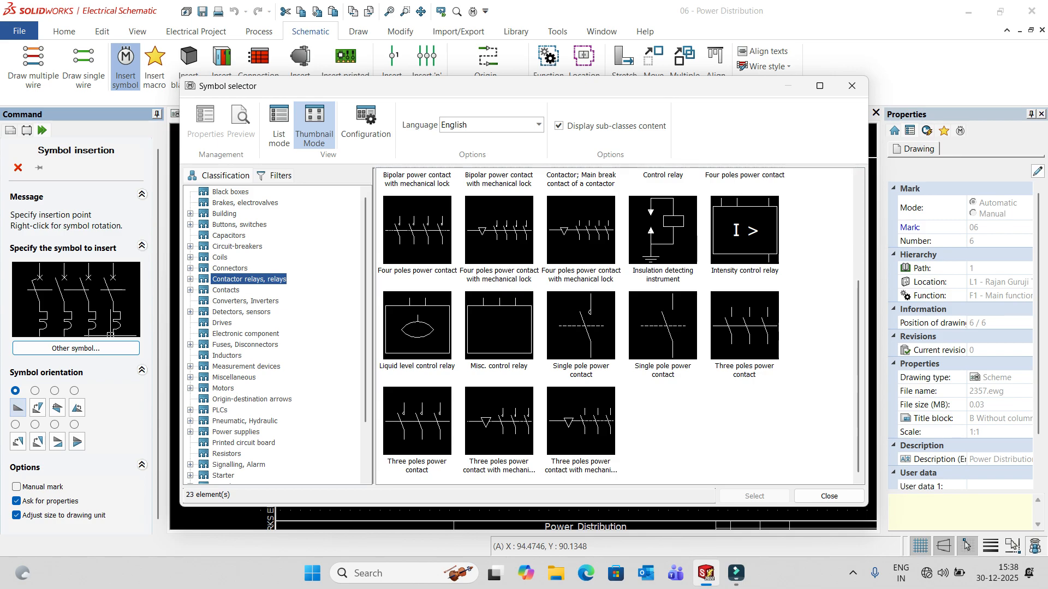
click(744, 325)
click(754, 497)
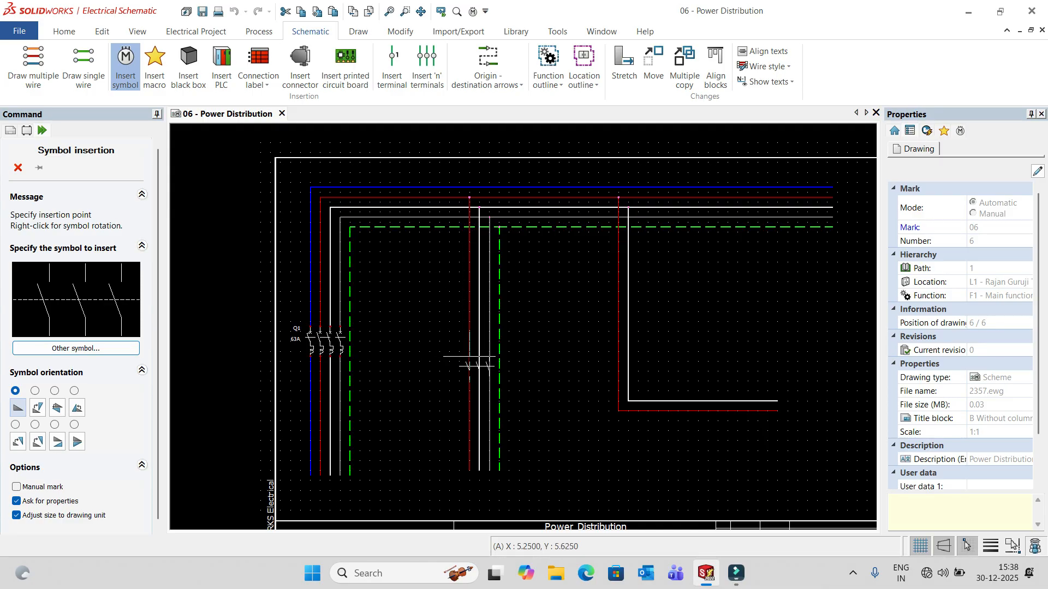
Place the power contact across the three phase wires of the vertical branch with its default properties and check its connections.
click(470, 361)
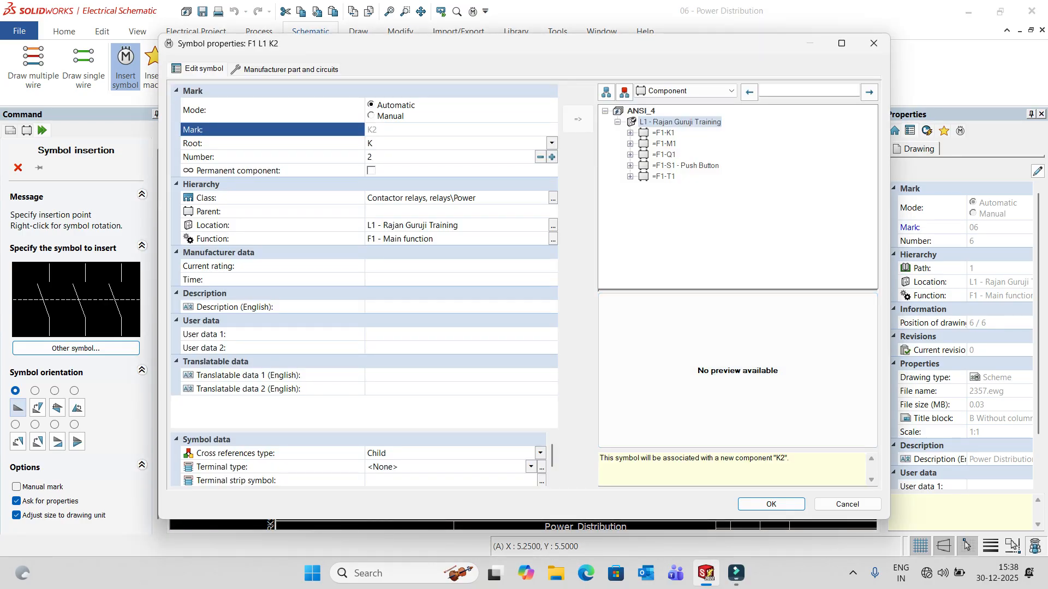
click(771, 505)
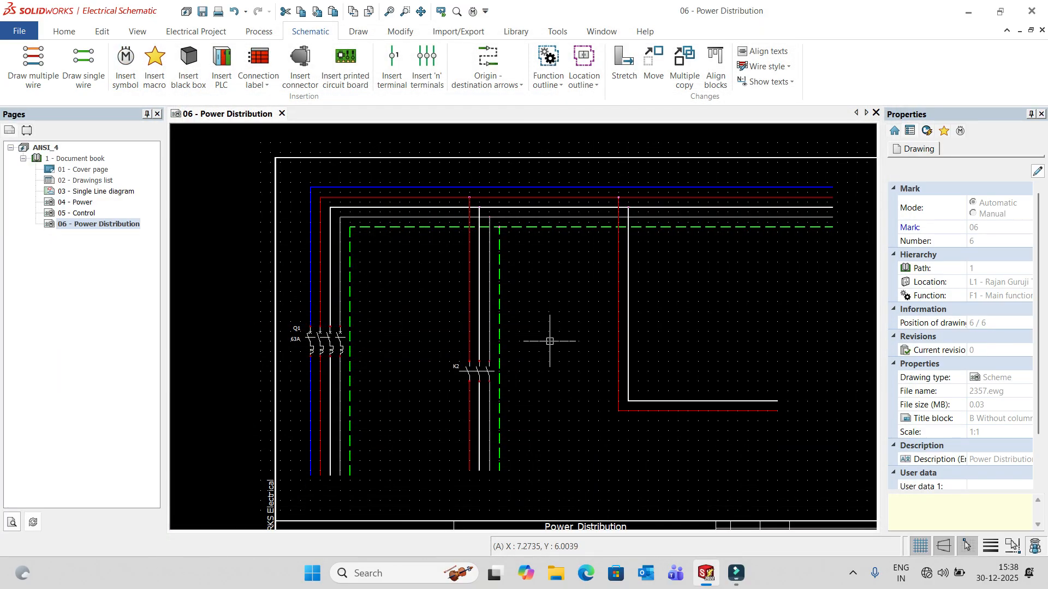
scroll(460, 364, up, 2)
scroll(459, 363, up, 2)
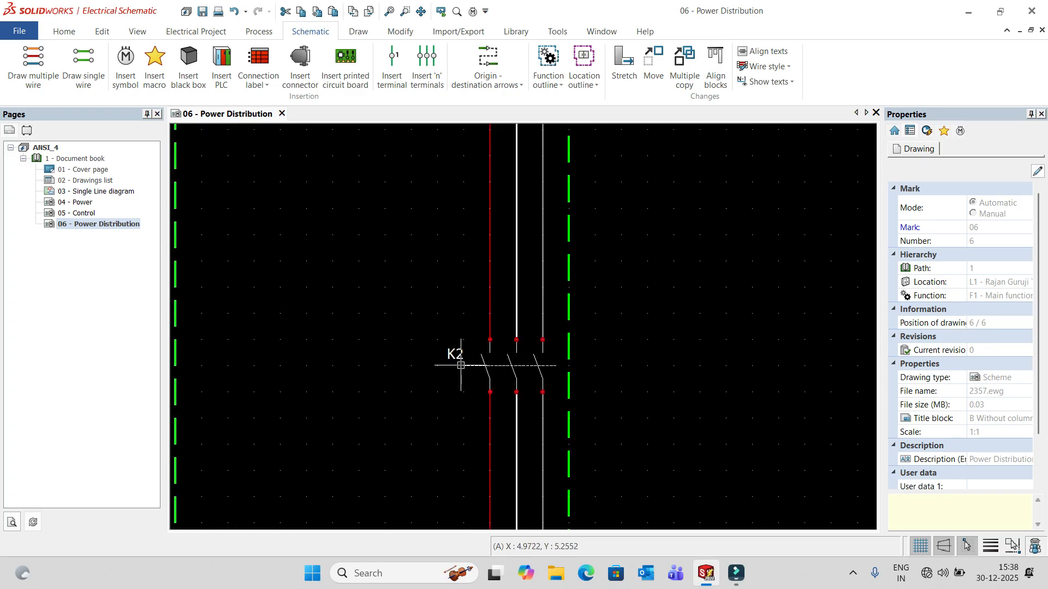
scroll(531, 384, up, 2)
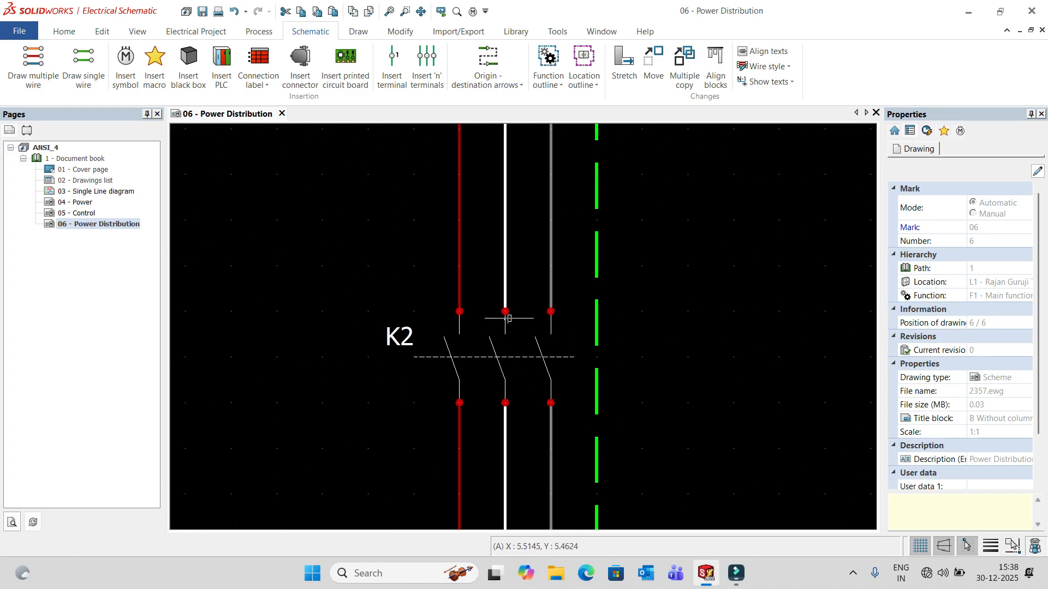
scroll(521, 363, down, 3)
scroll(530, 352, up, 4)
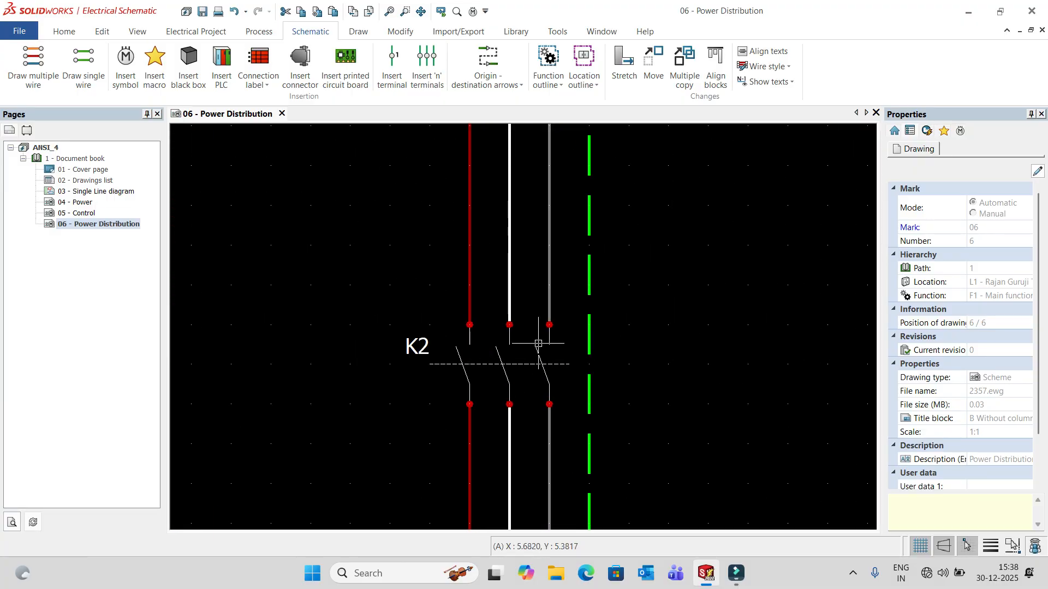
scroll(541, 342, down, 5)
scroll(515, 297, down, 3)
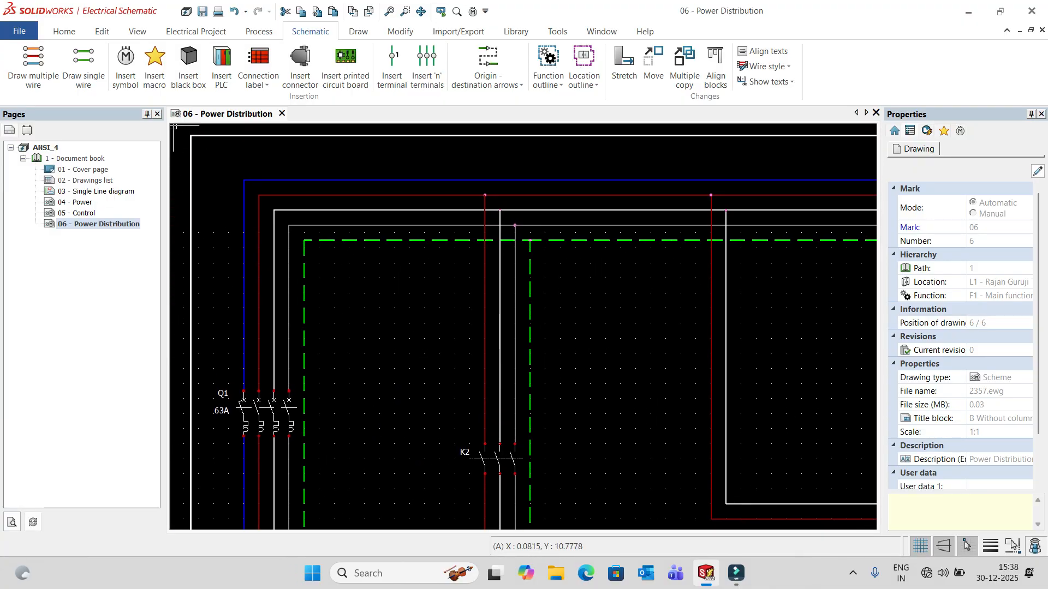
Insert the 3 poles fuse disconnector from the Fuses, Disconnectors class across the three phase wires above contact K2, keeping its default properties.
click(125, 62)
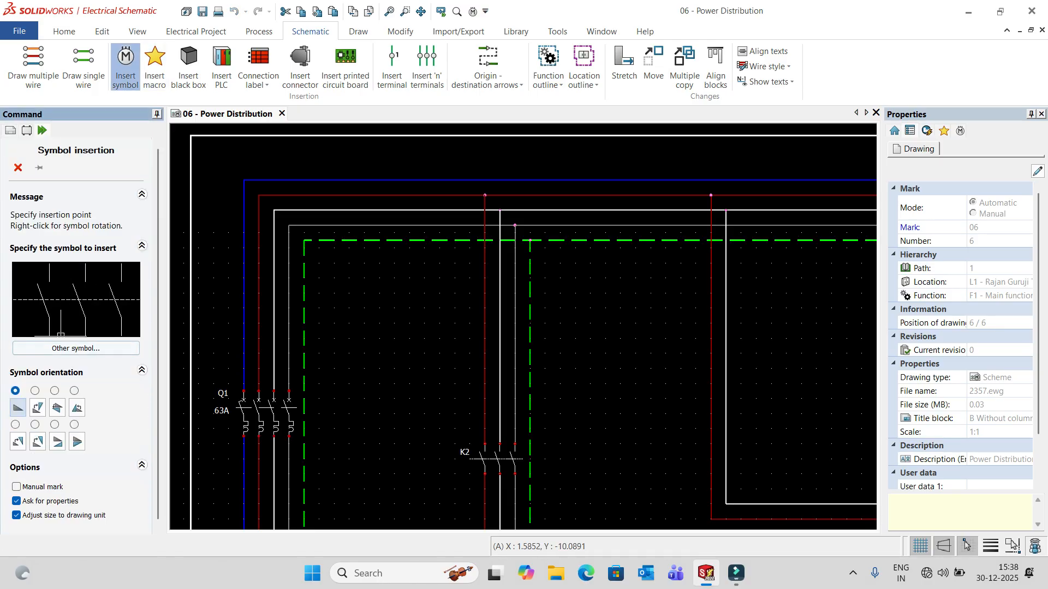
click(76, 348)
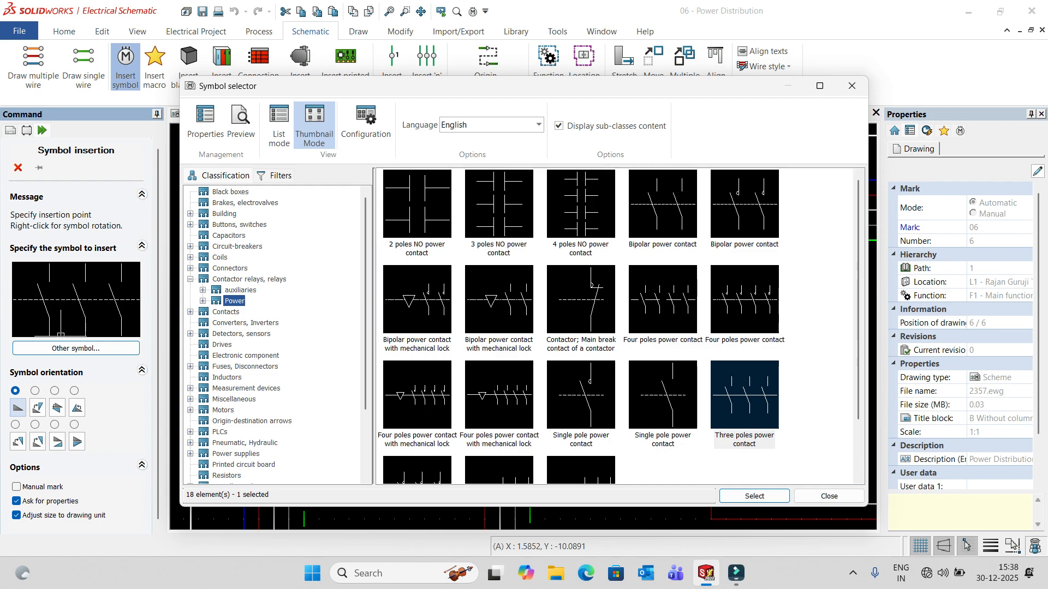
scroll(276, 334, down, 3)
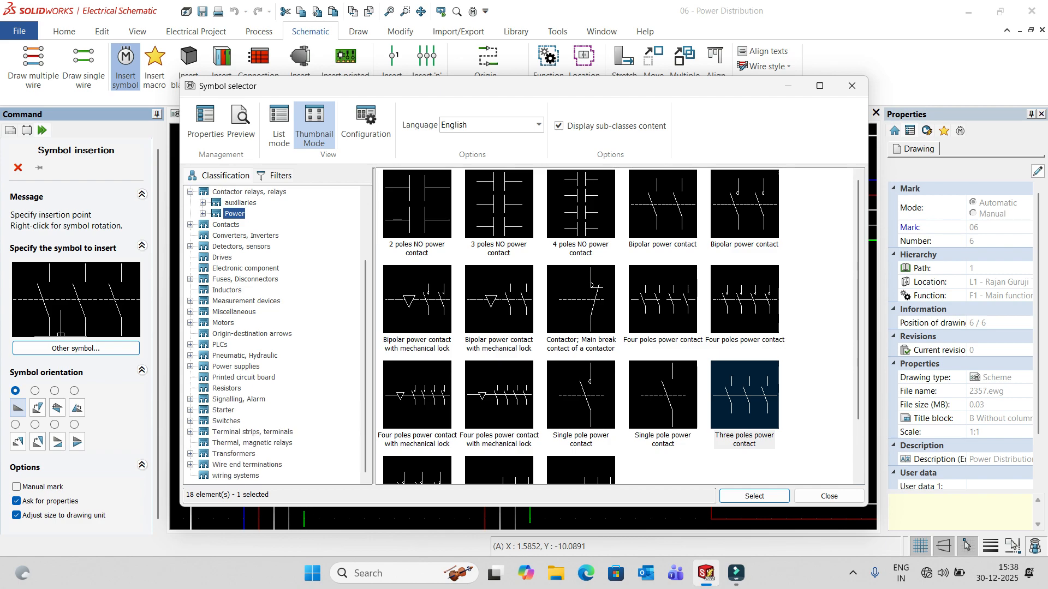
click(245, 280)
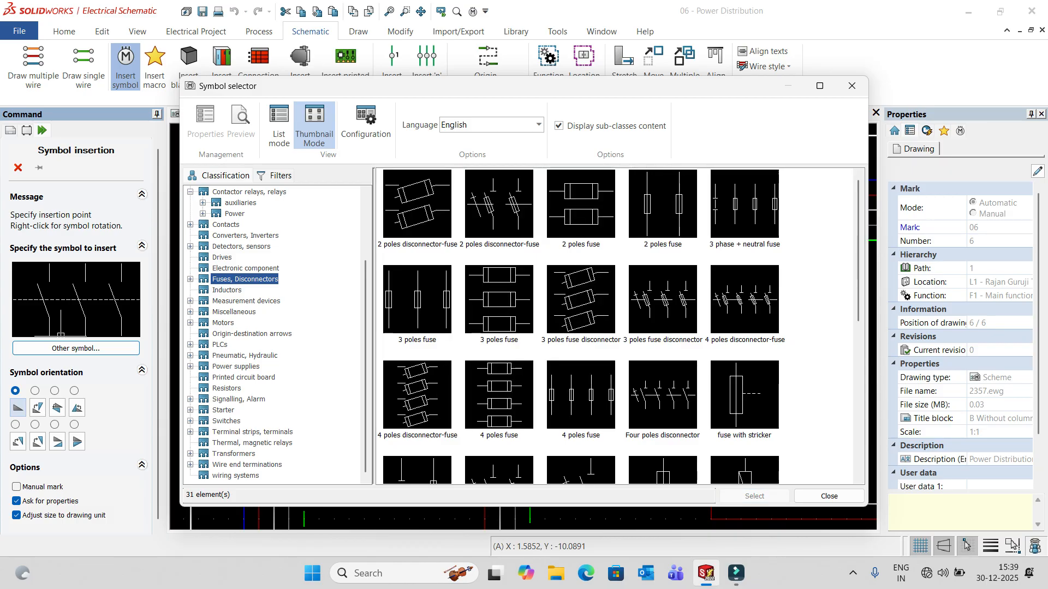
scroll(616, 327, down, 5)
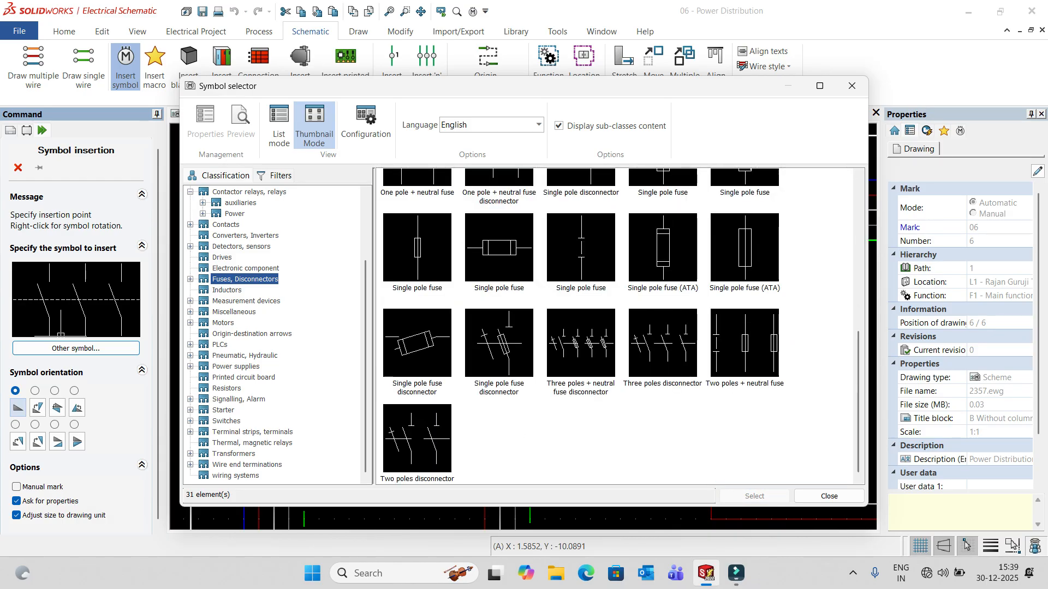
scroll(715, 488, up, 5)
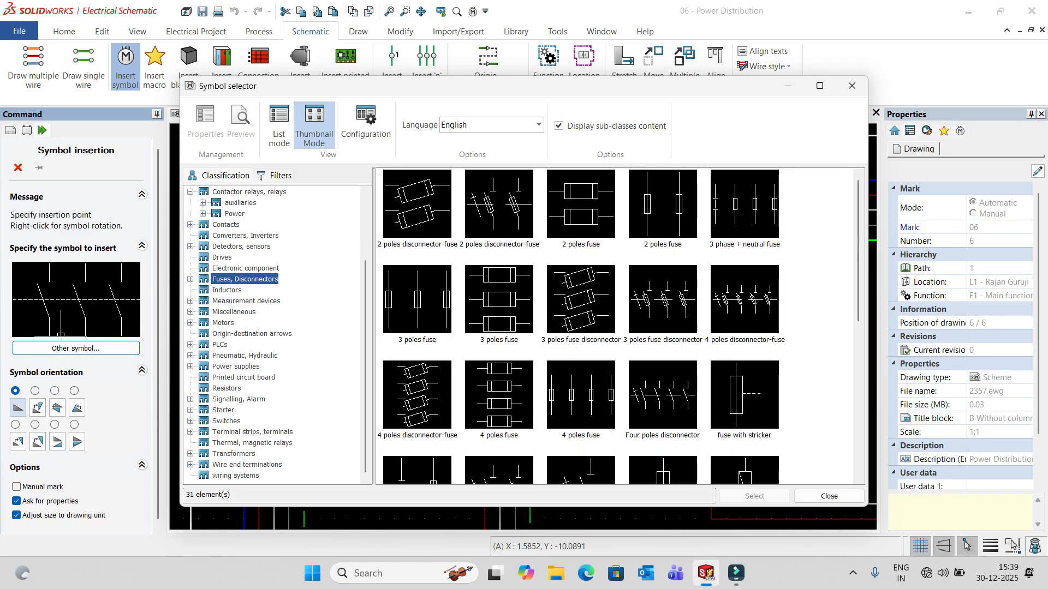
click(662, 299)
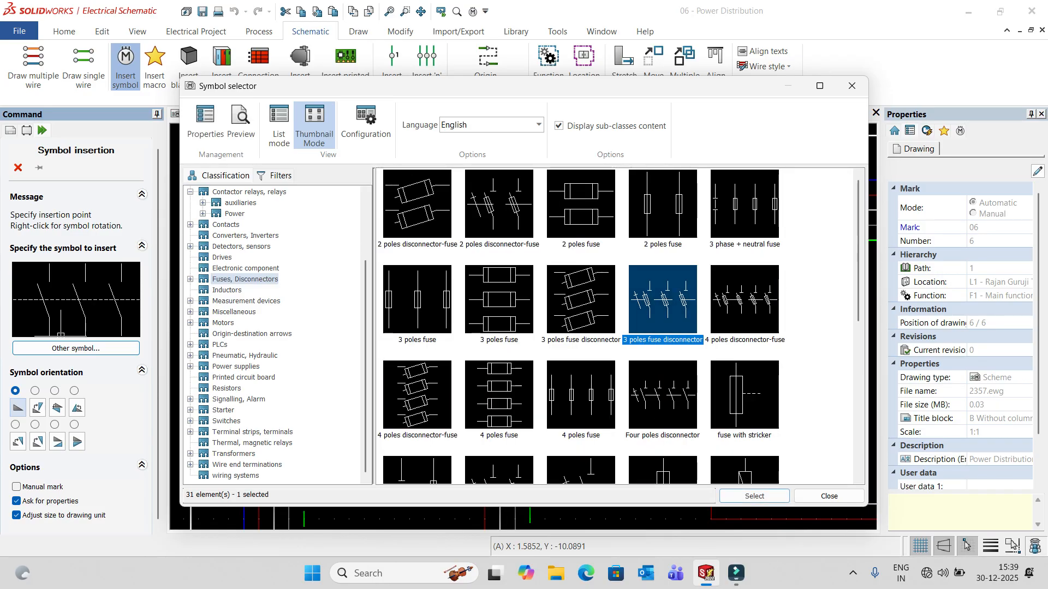
click(754, 496)
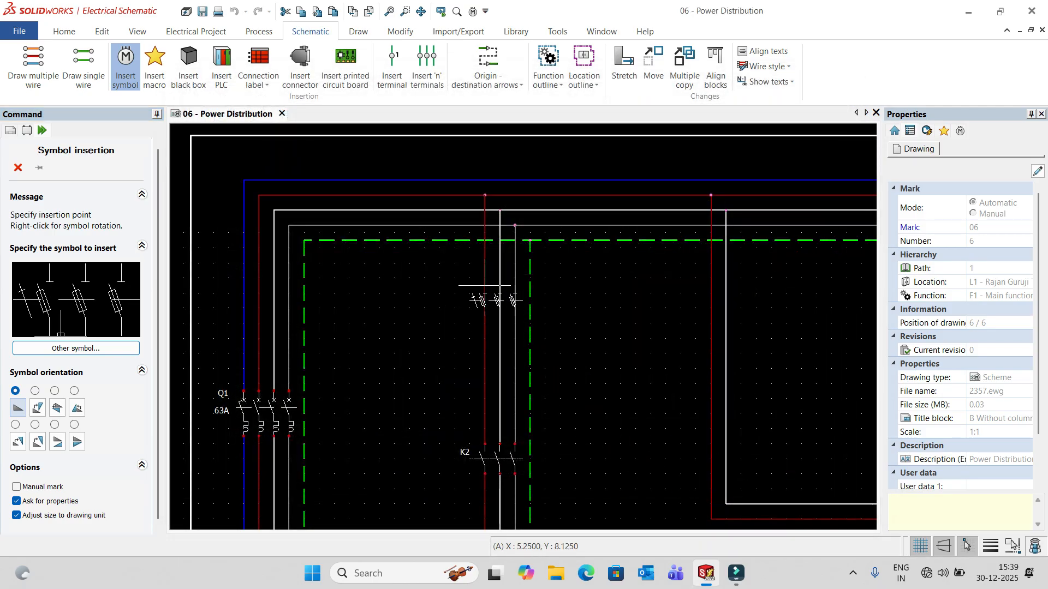
click(485, 285)
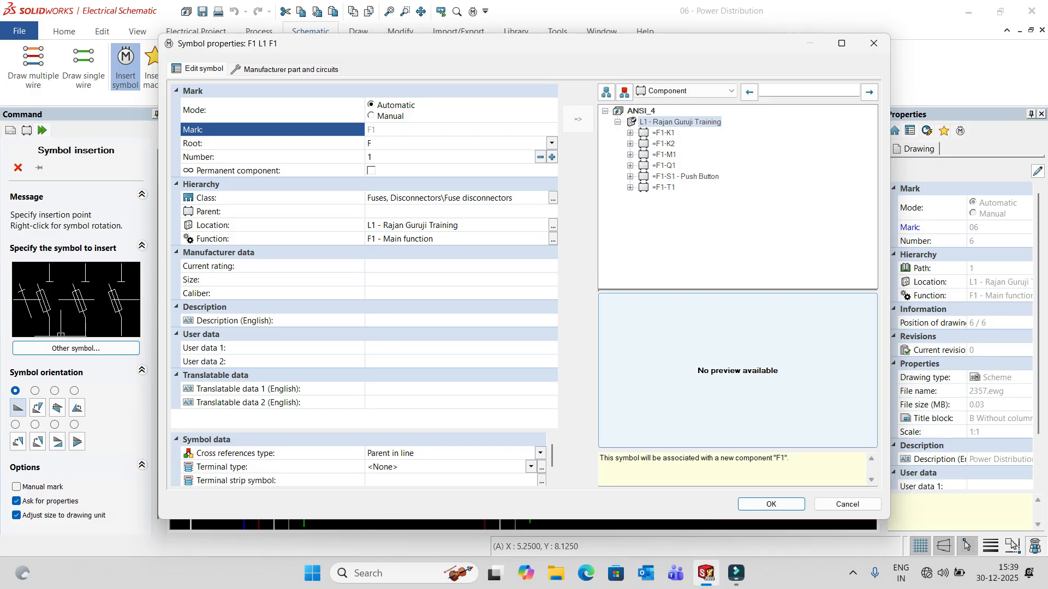
click(771, 504)
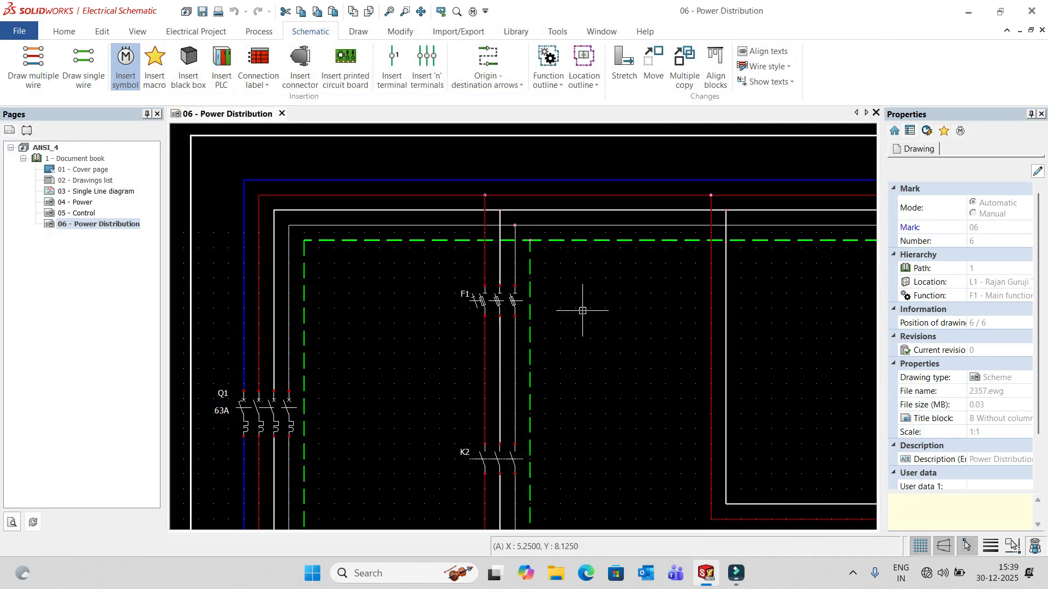
Set the current rating of fuse disconnector F1 to 20A in its component properties.
scroll(545, 316, down, 2)
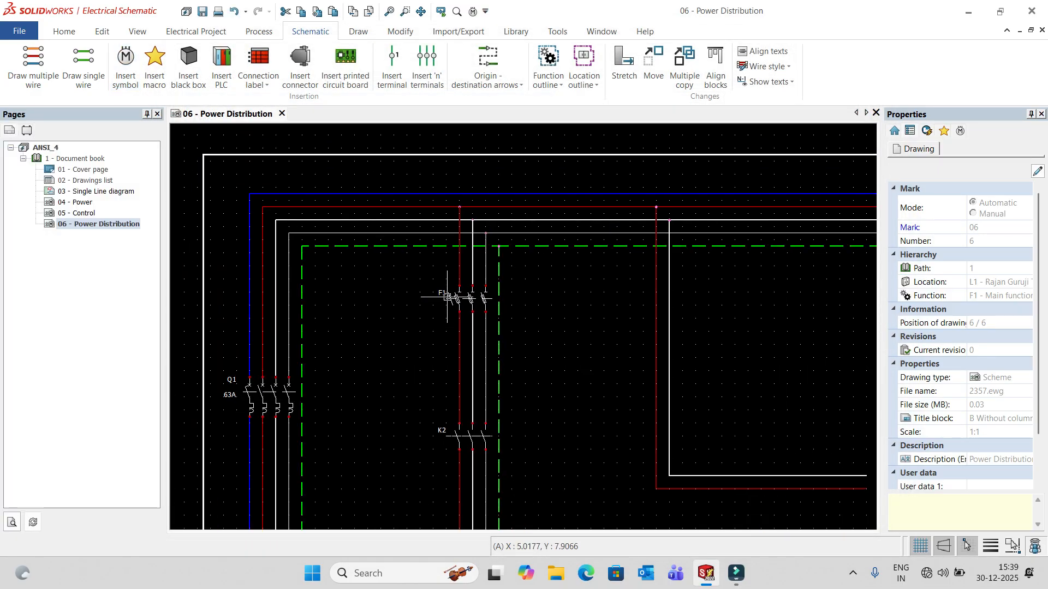
scroll(458, 310, up, 2)
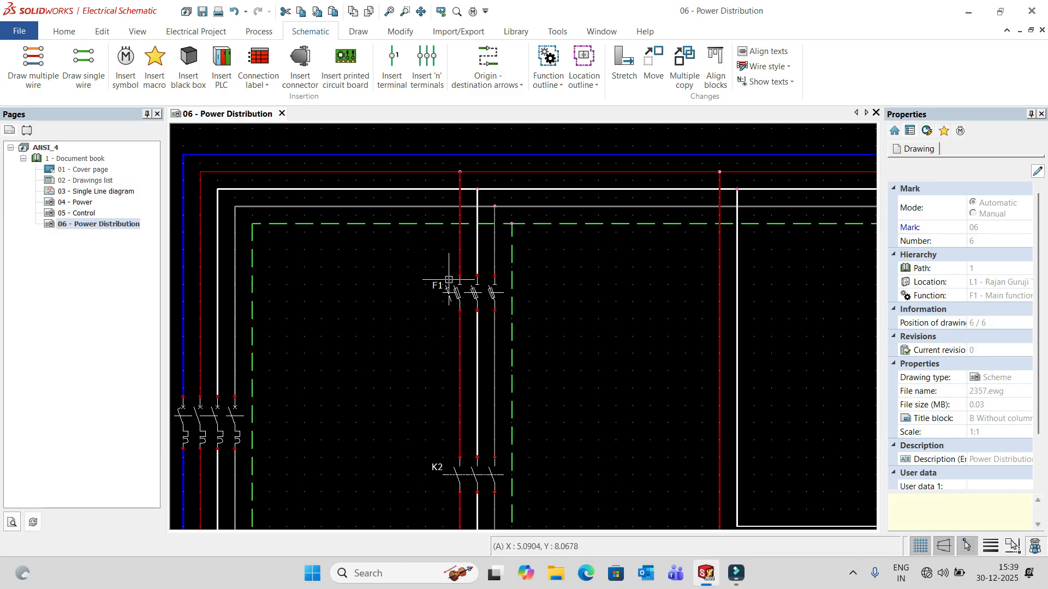
click(443, 285)
double_click(443, 285)
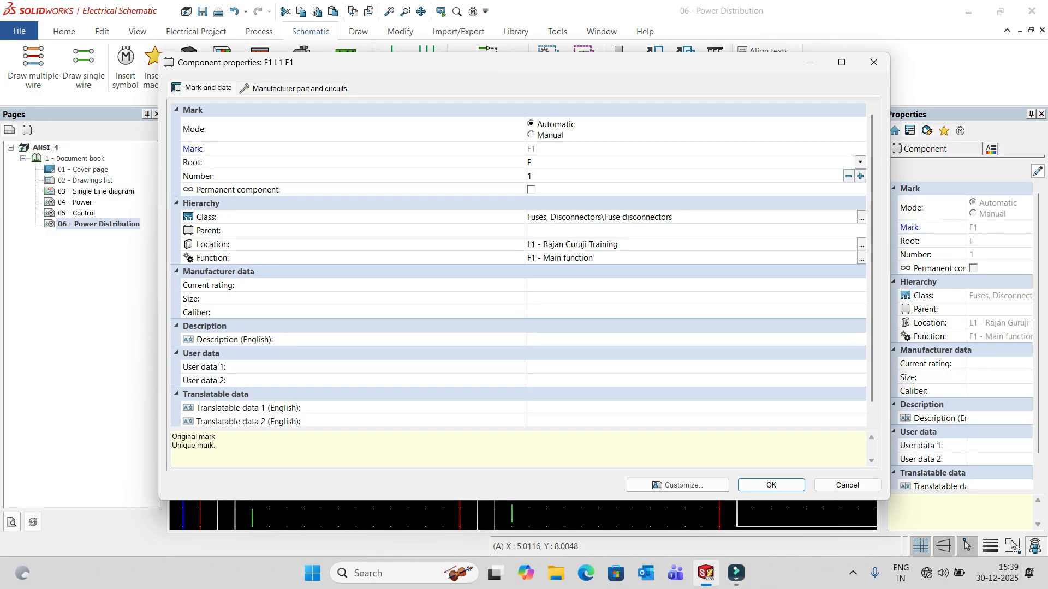
click(443, 285)
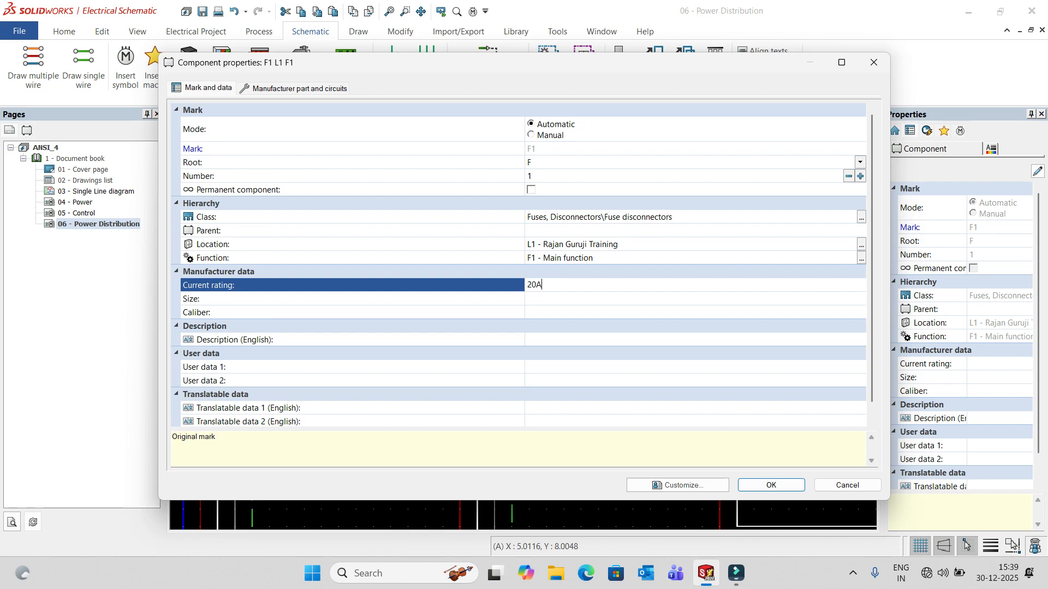
click(771, 485)
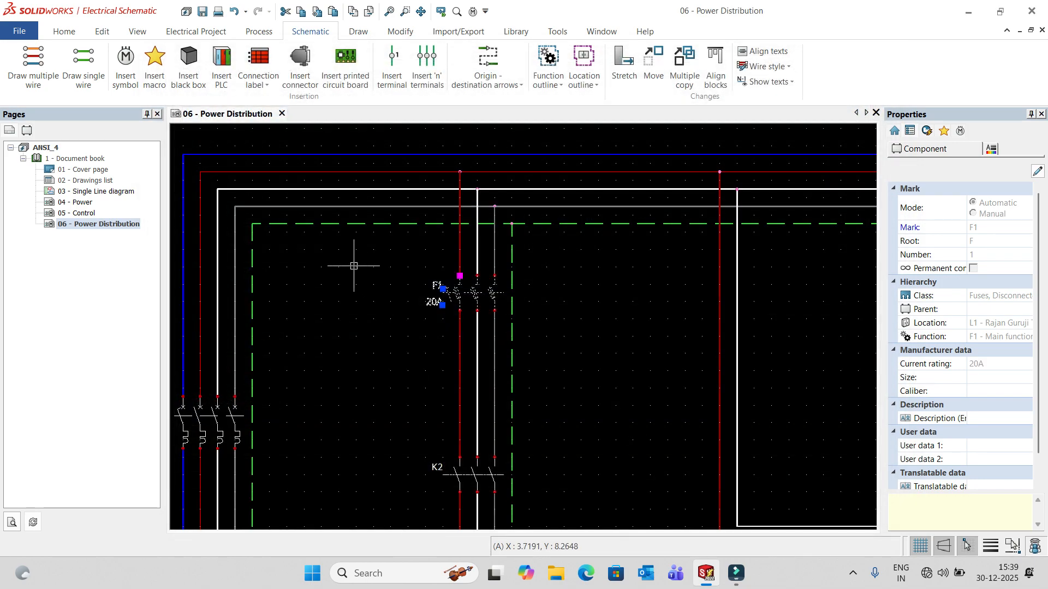
key(Escape)
Choose the three-phases alternating current motor with 3 terminals + ground from the Motors class as the symbol to insert.
scroll(411, 328, down, 3)
middle_drag(411, 393, 421, 240)
scroll(415, 306, up, 2)
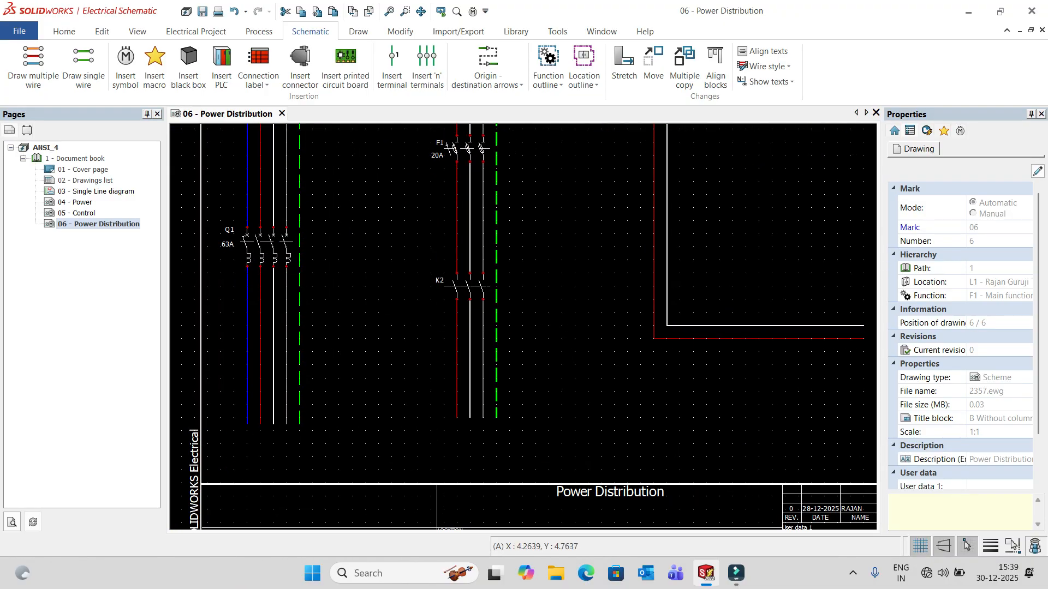
middle_drag(410, 312, 348, 294)
middle_drag(399, 363, 411, 391)
middle_drag(406, 318, 470, 215)
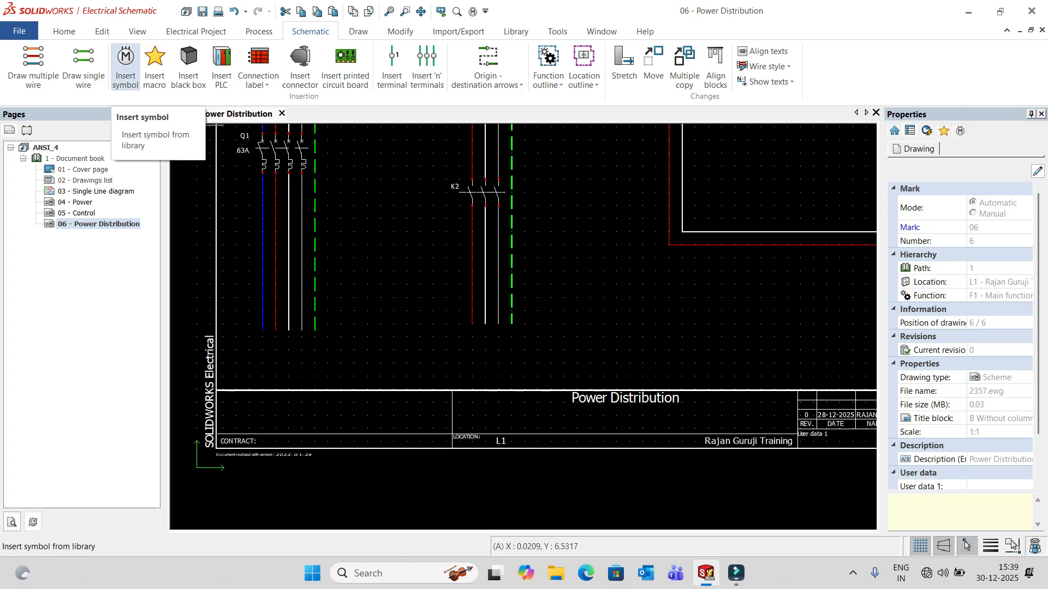
click(125, 62)
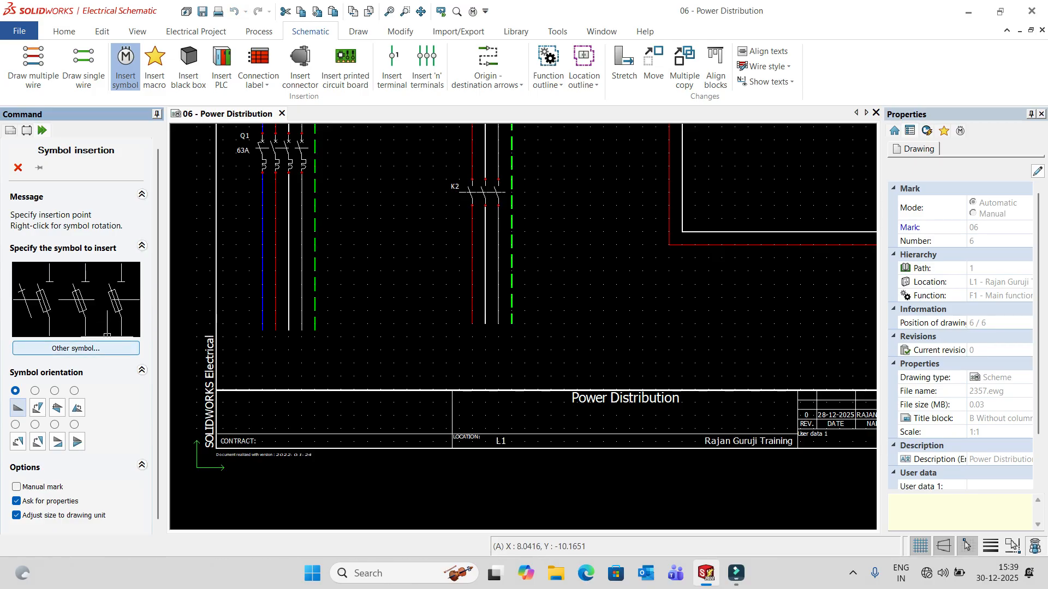
click(76, 349)
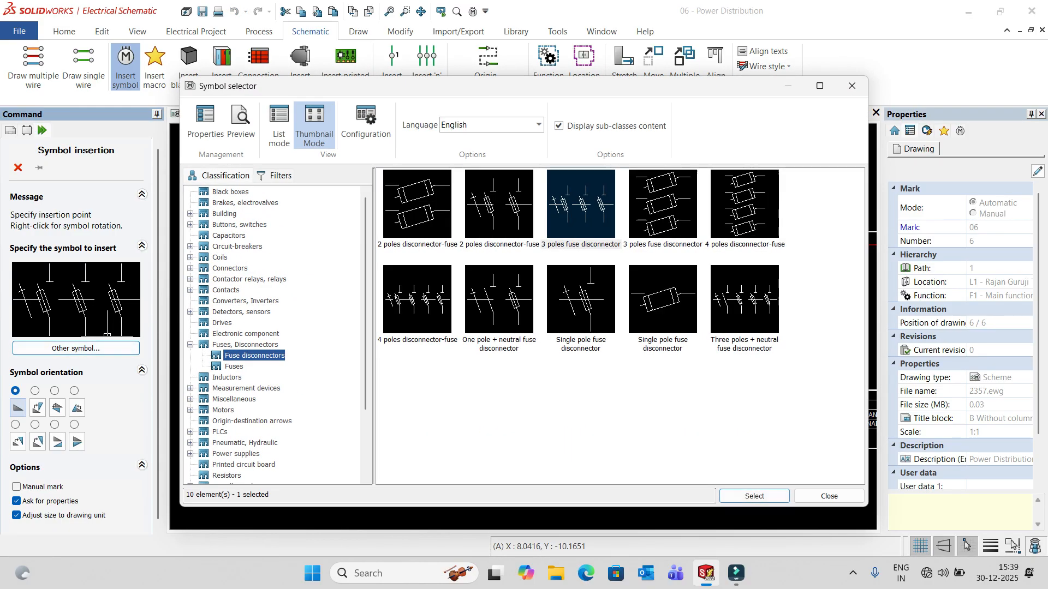
scroll(273, 335, down, 3)
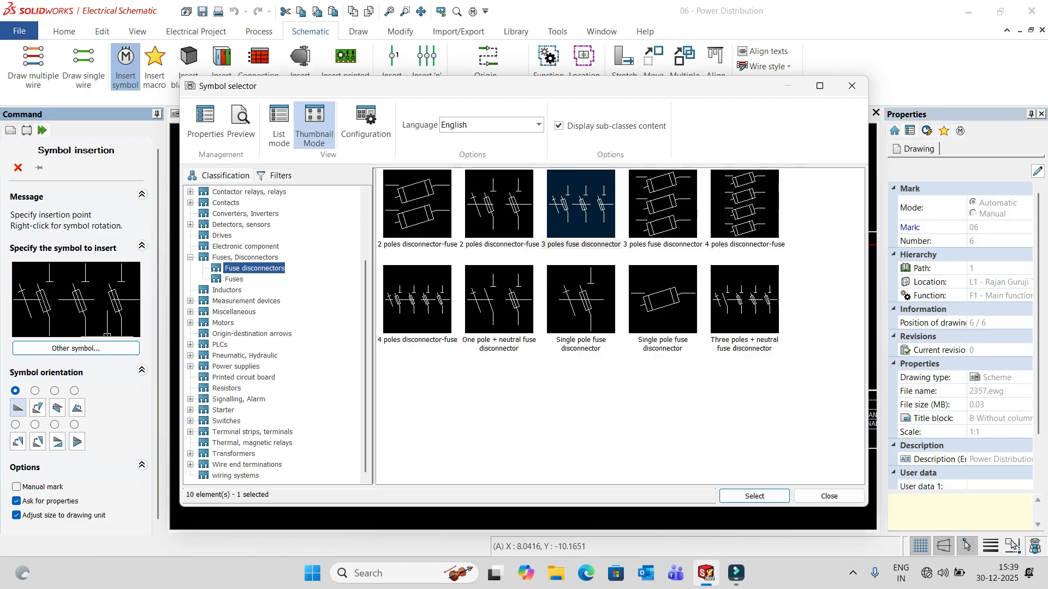
click(223, 323)
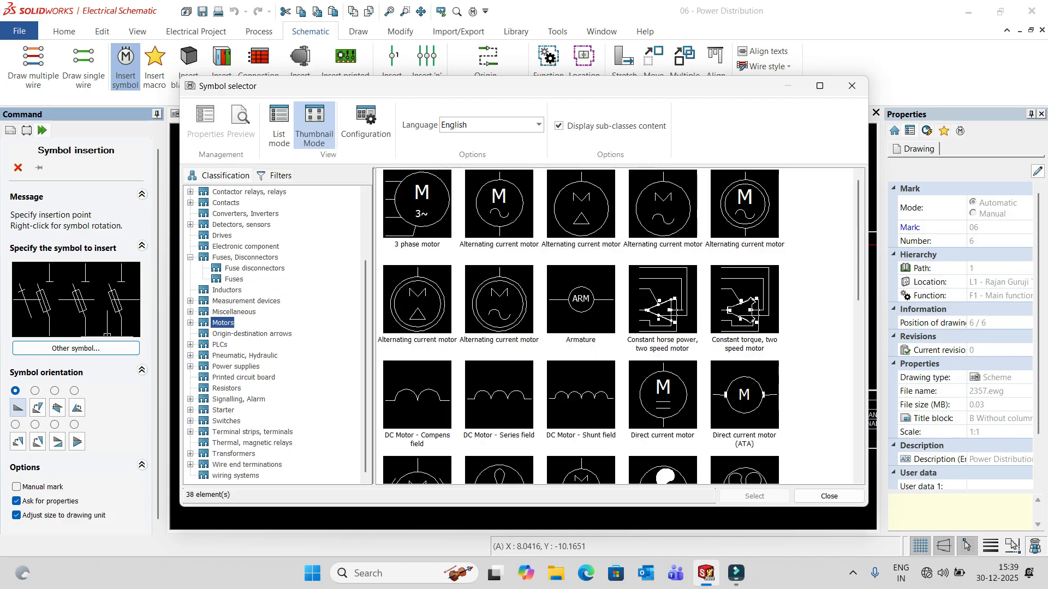
scroll(580, 349, down, 5)
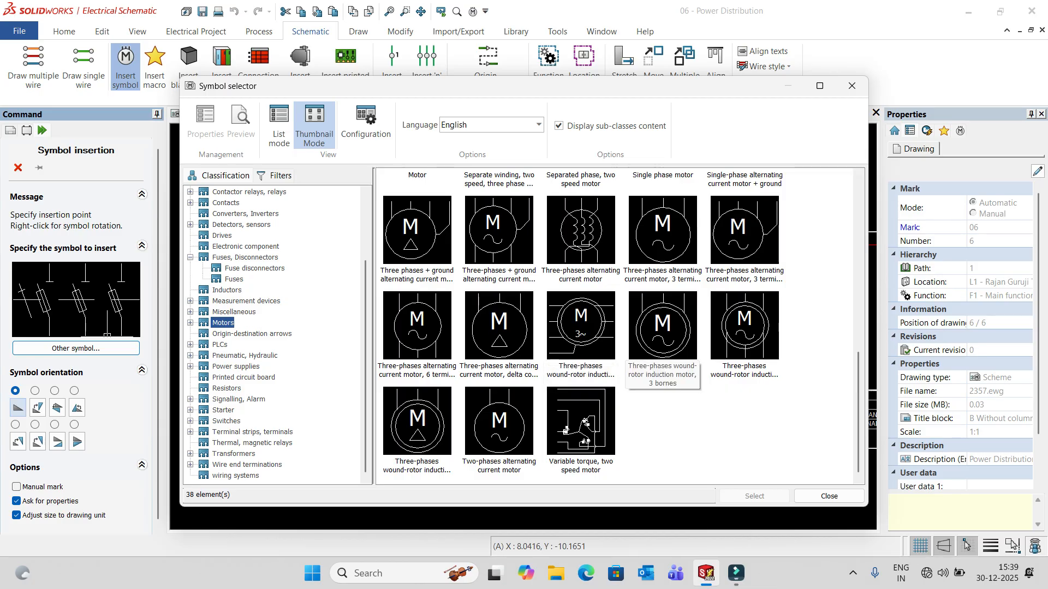
click(745, 235)
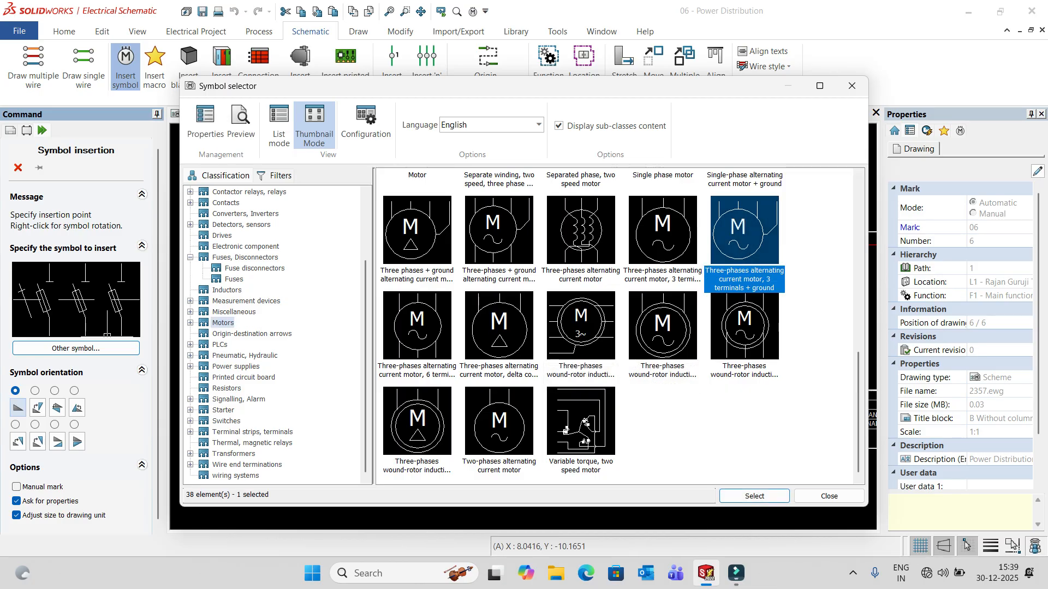
click(754, 496)
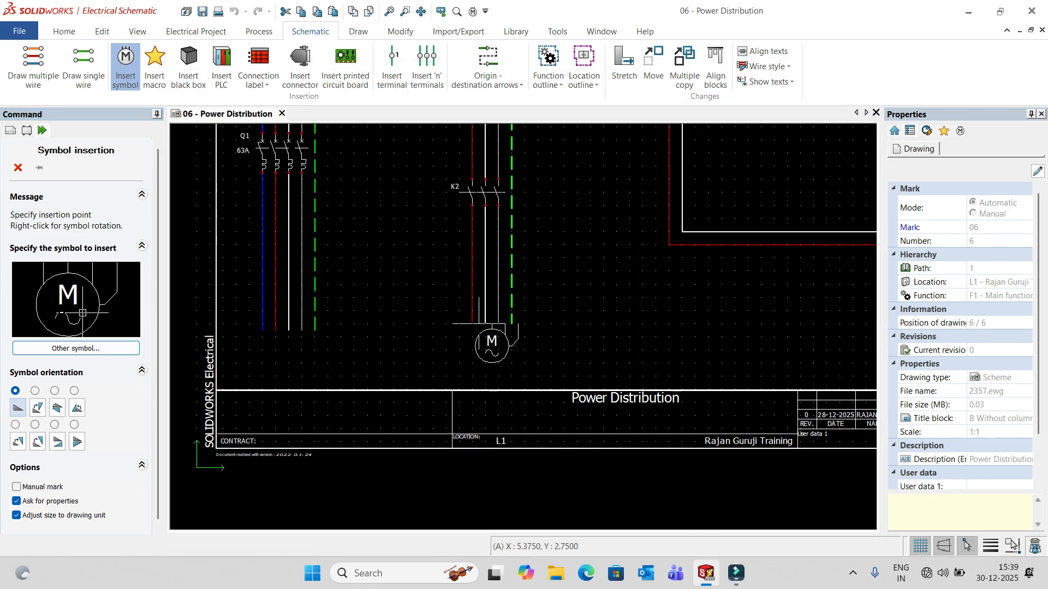
Place the motor at the lower ends of the branch's phase and earth wires, with its power set to 7.5KW.
click(472, 317)
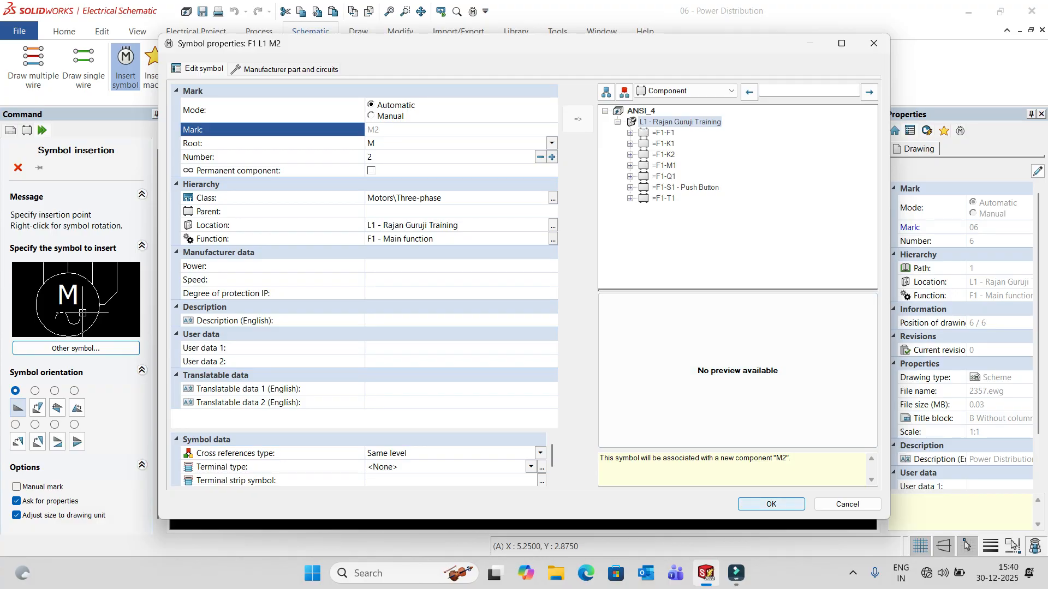
click(382, 266)
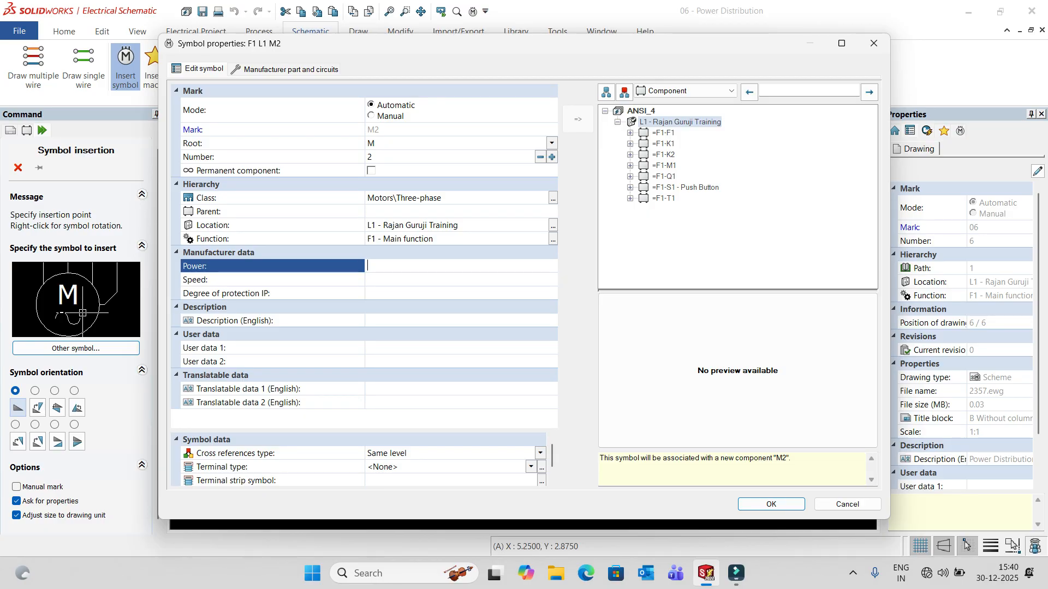
text(7.5KW)
click(771, 505)
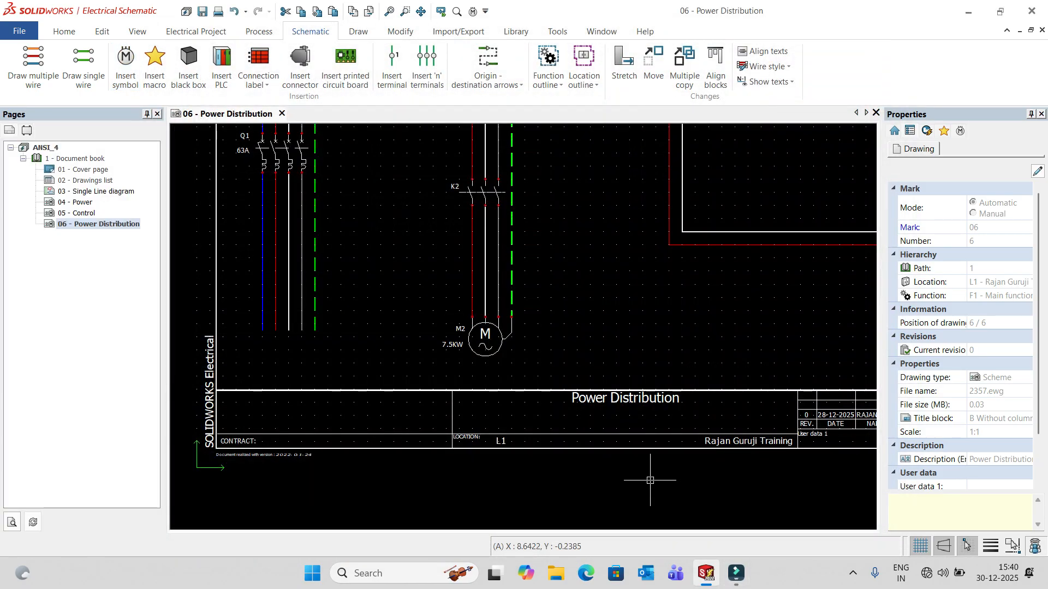
Examine the motor's wire connections, the complete motor branch and the L-shaped branch wires beside it.
scroll(546, 354, up, 2)
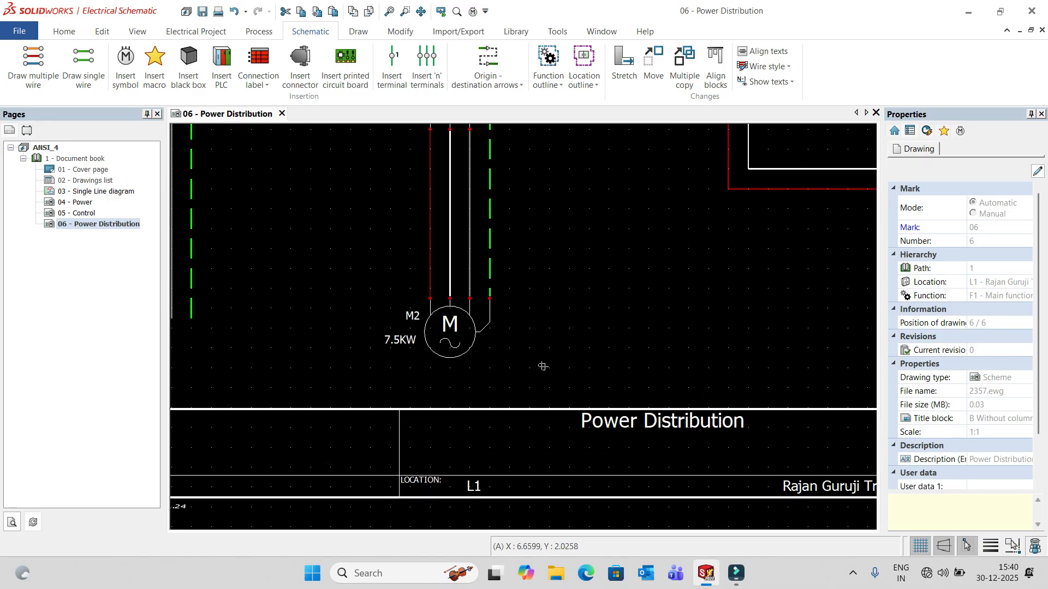
scroll(474, 357, down, 2)
middle_drag(546, 256, 496, 340)
scroll(510, 362, up, 1)
scroll(550, 304, down, 2)
scroll(550, 305, down, 1)
scroll(551, 253, down, 1)
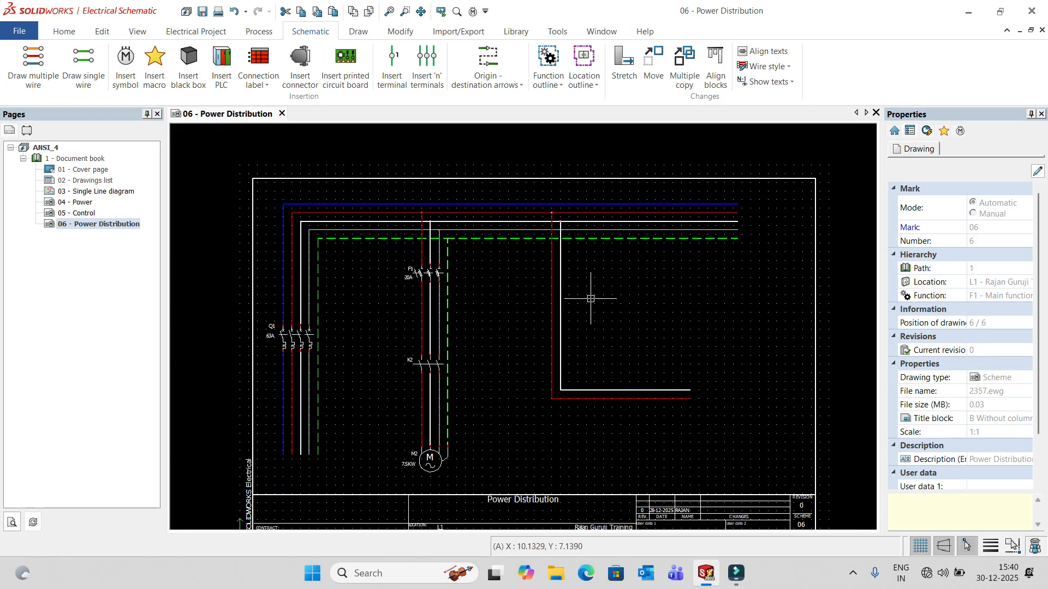
scroll(578, 274, up, 1)
scroll(570, 272, down, 1)
scroll(562, 277, down, 1)
scroll(562, 278, up, 1)
scroll(493, 289, up, 1)
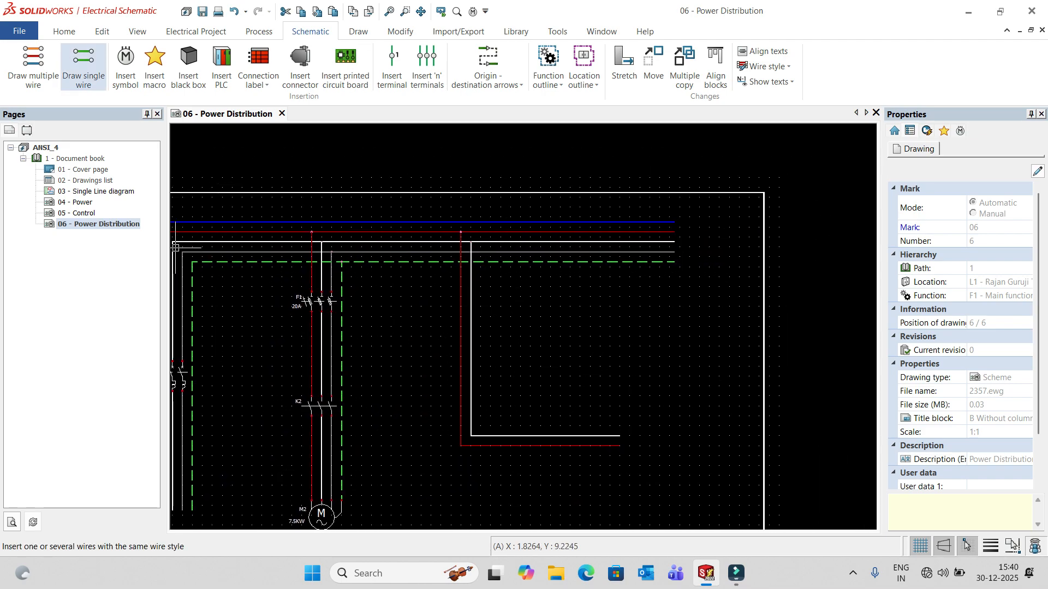
Choose the two poles disconnector circuit breaker from the Circuit-breakers class as the symbol to insert.
click(126, 65)
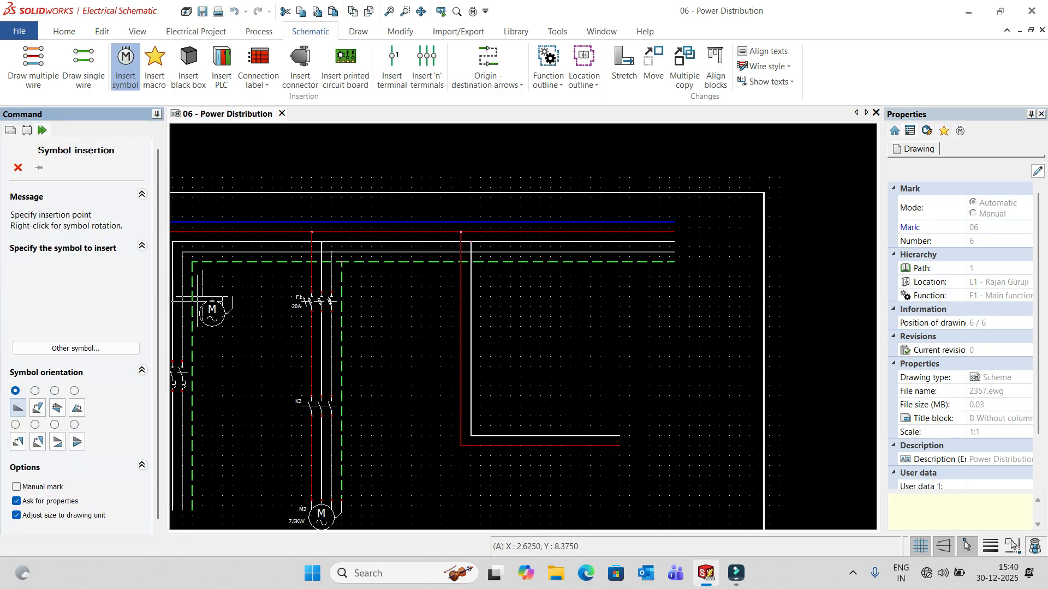
click(77, 348)
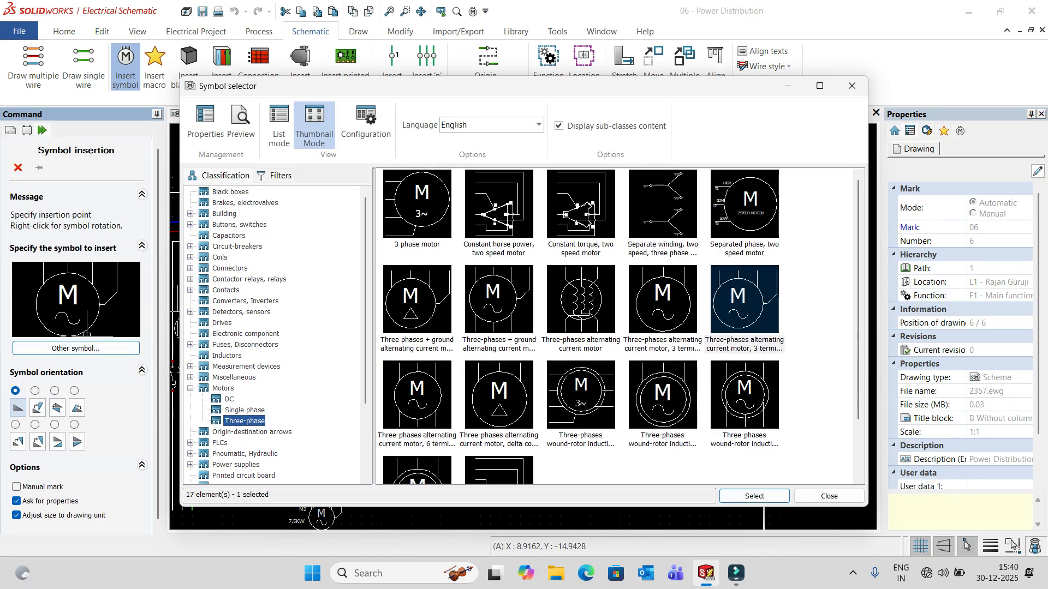
scroll(277, 335, down, 3)
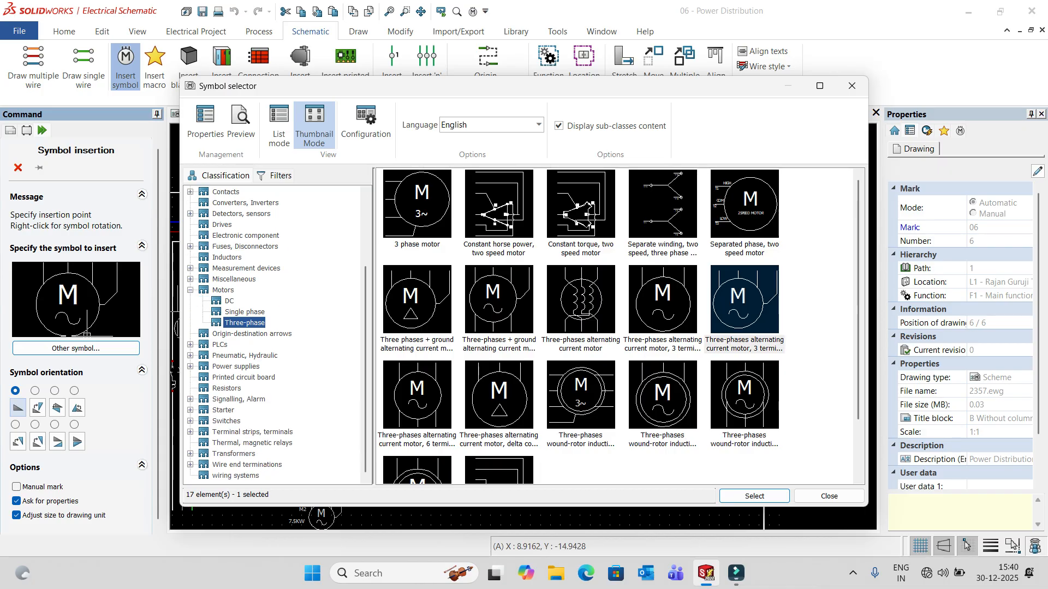
click(229, 302)
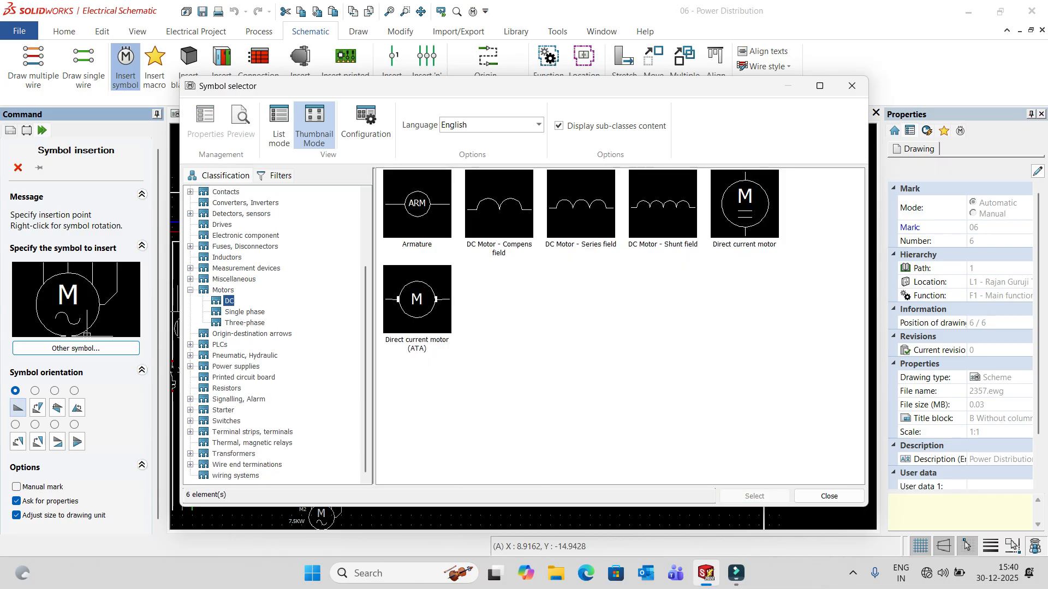
scroll(277, 335, up, 2)
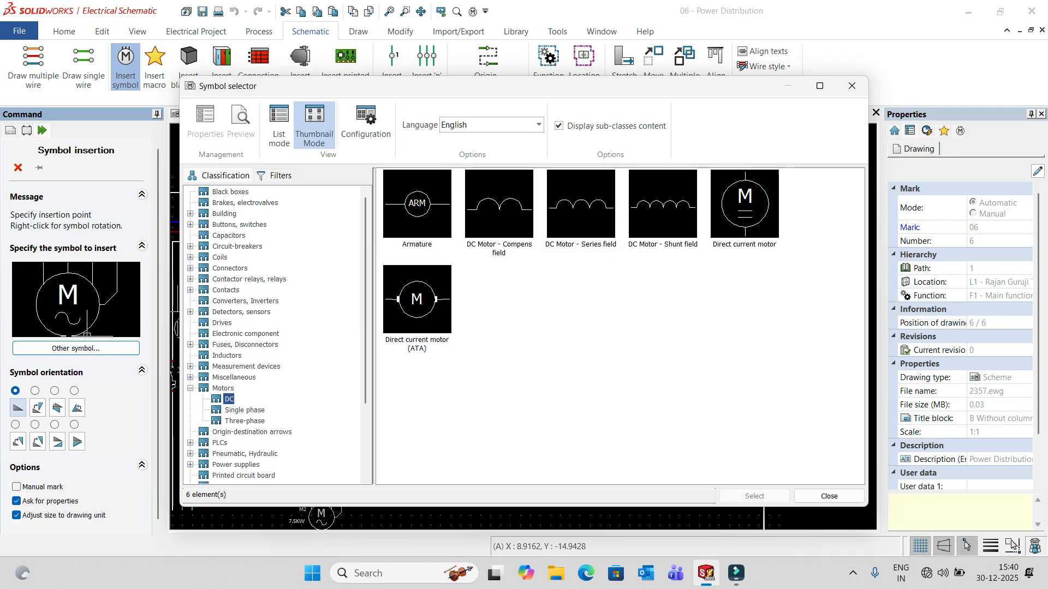
click(237, 247)
scroll(499, 267, down, 5)
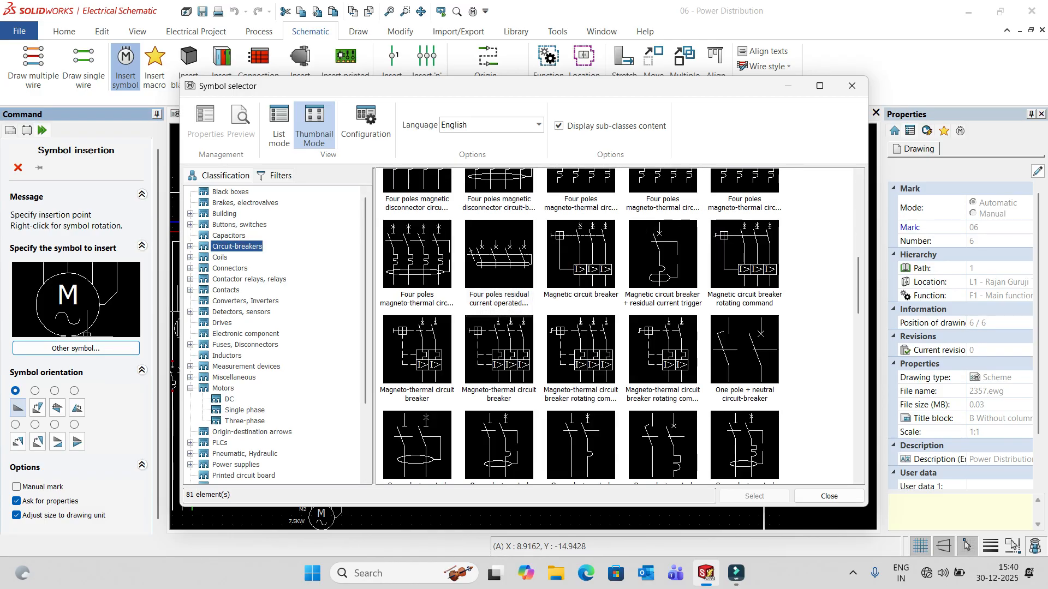
scroll(663, 328, down, 3)
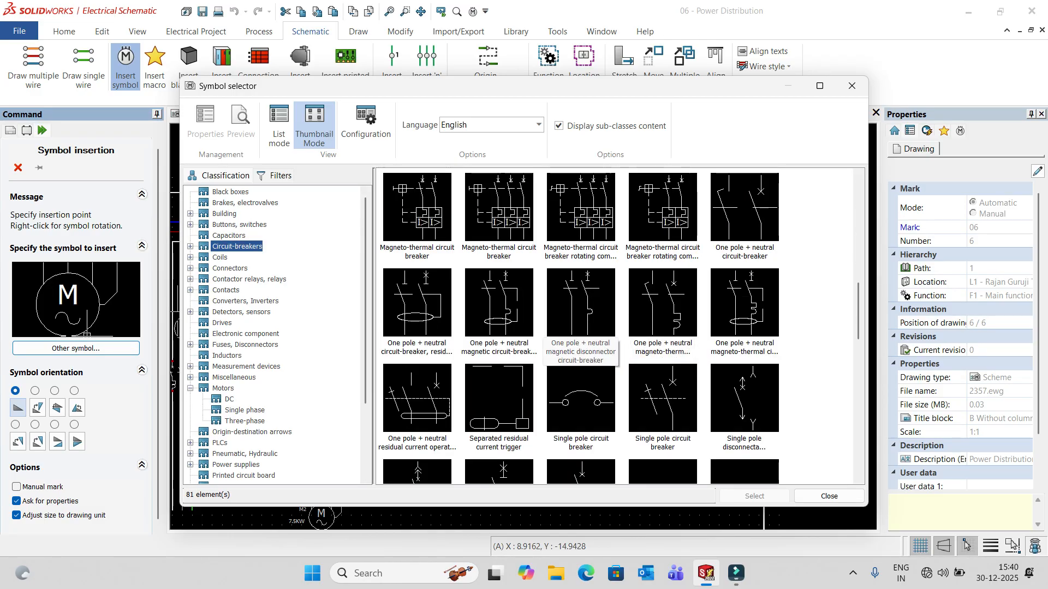
scroll(581, 327, down, 10)
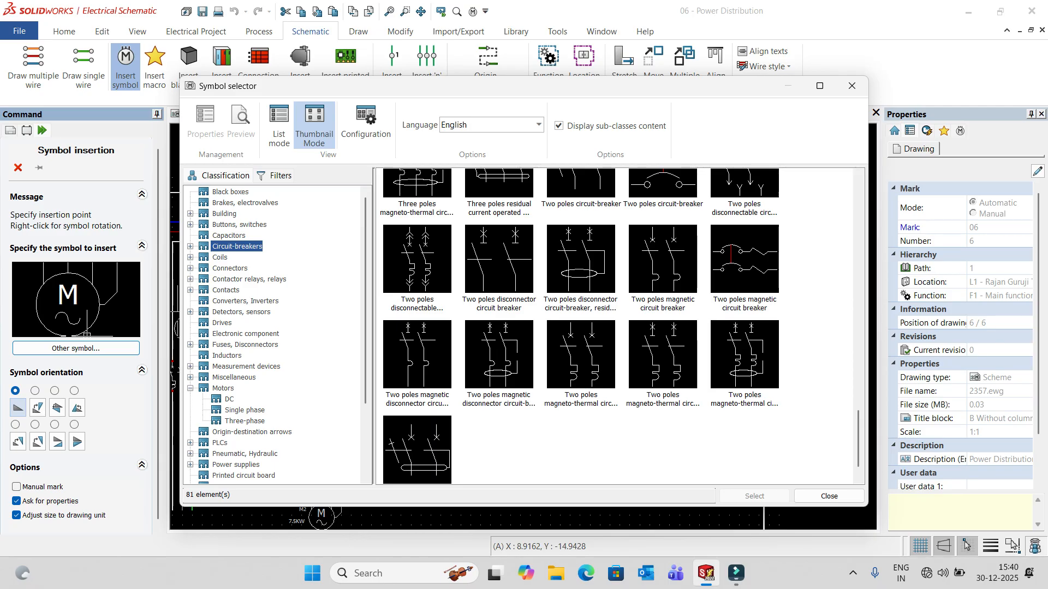
click(499, 259)
click(755, 496)
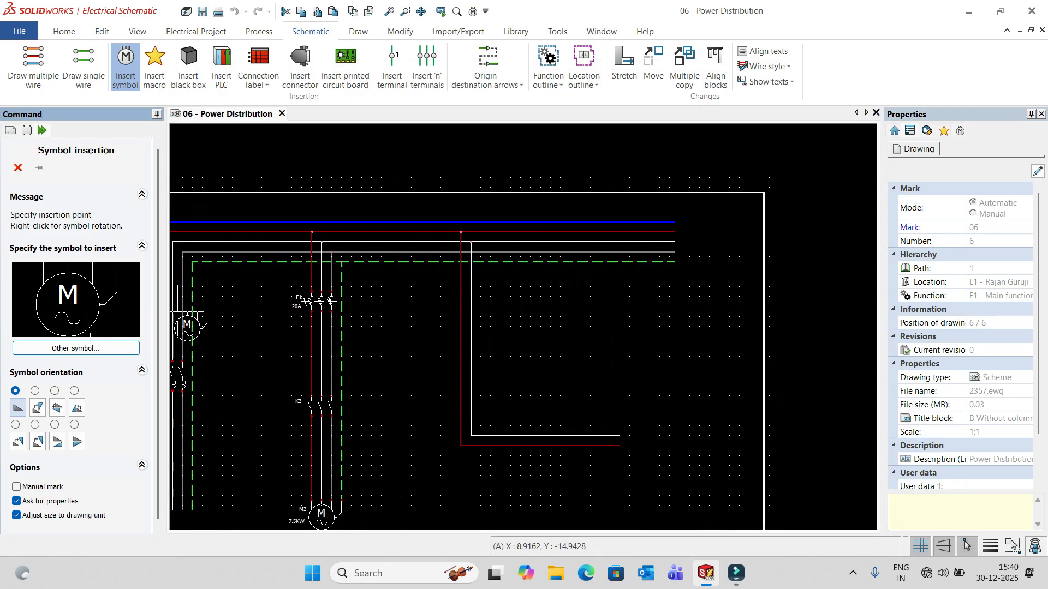
Place the two-pole breaker on the upper vertical part of the second branch's red and white wires, accepting its default properties.
click(460, 298)
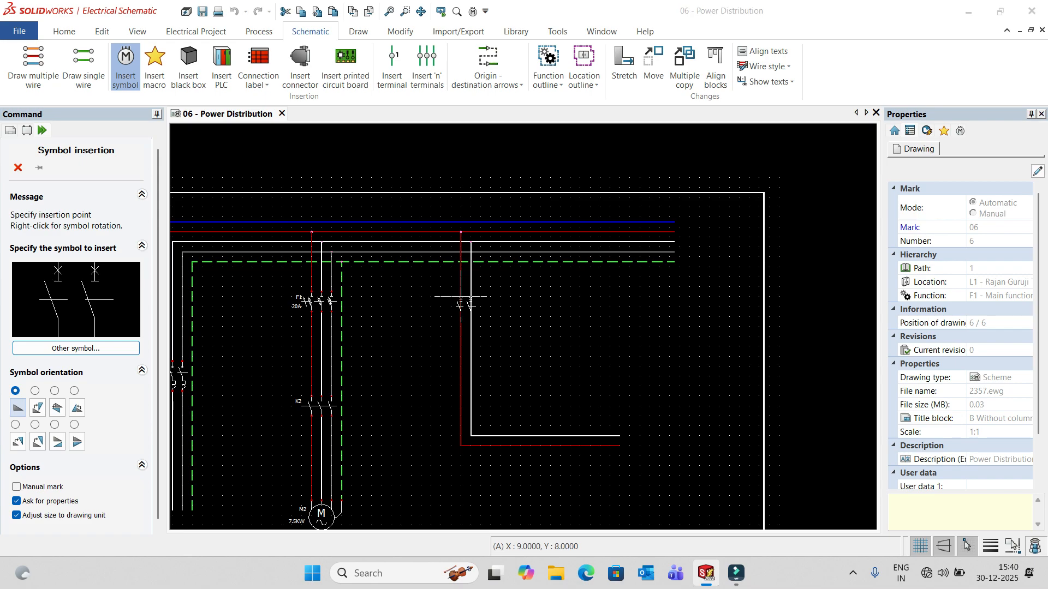
key(Return)
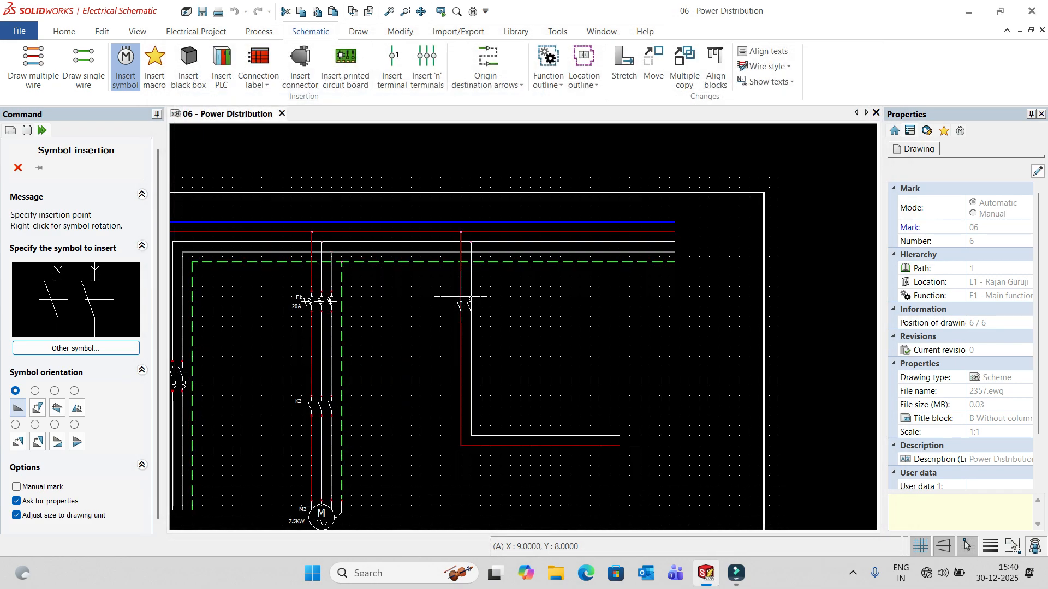
key(Escape)
scroll(482, 331, down, 3)
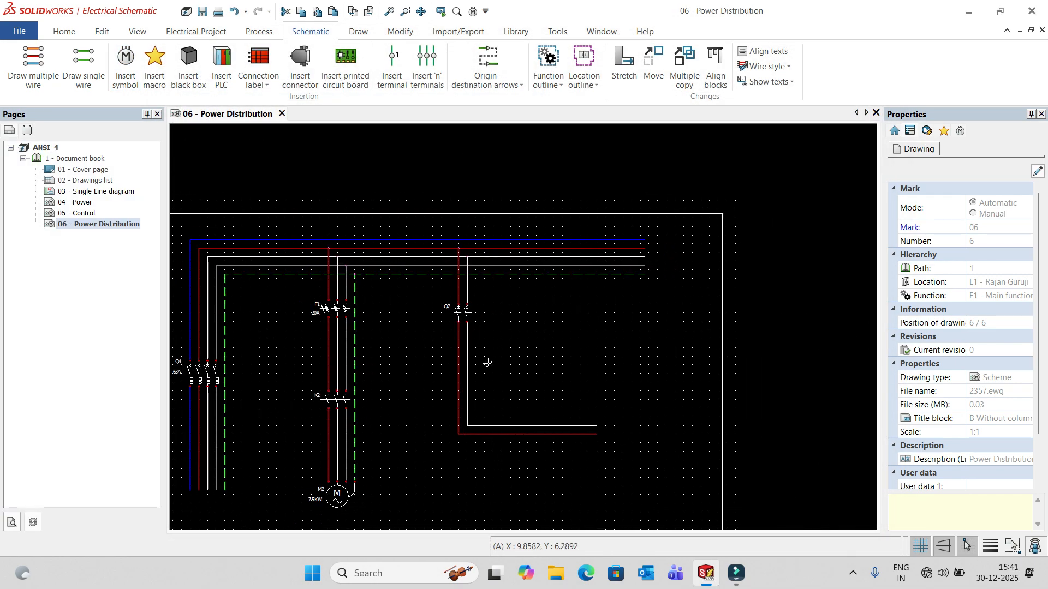
scroll(613, 343, up, 1)
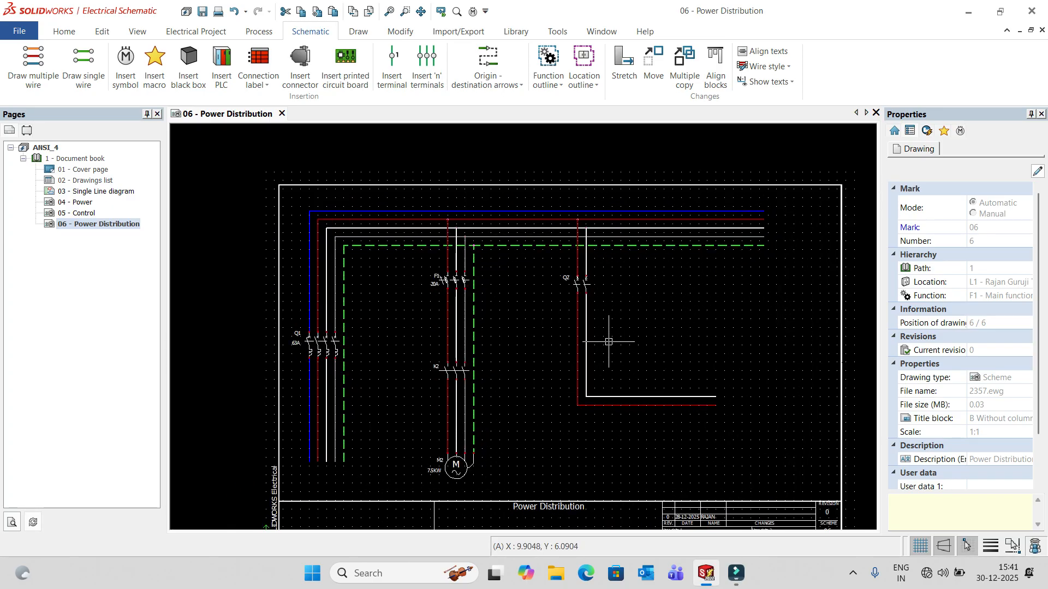
Look through the Miscellaneous, Fuses, PLCs, Power supplies, Signalling, Starter and Switches symbol classes for the second branch's next component.
click(126, 65)
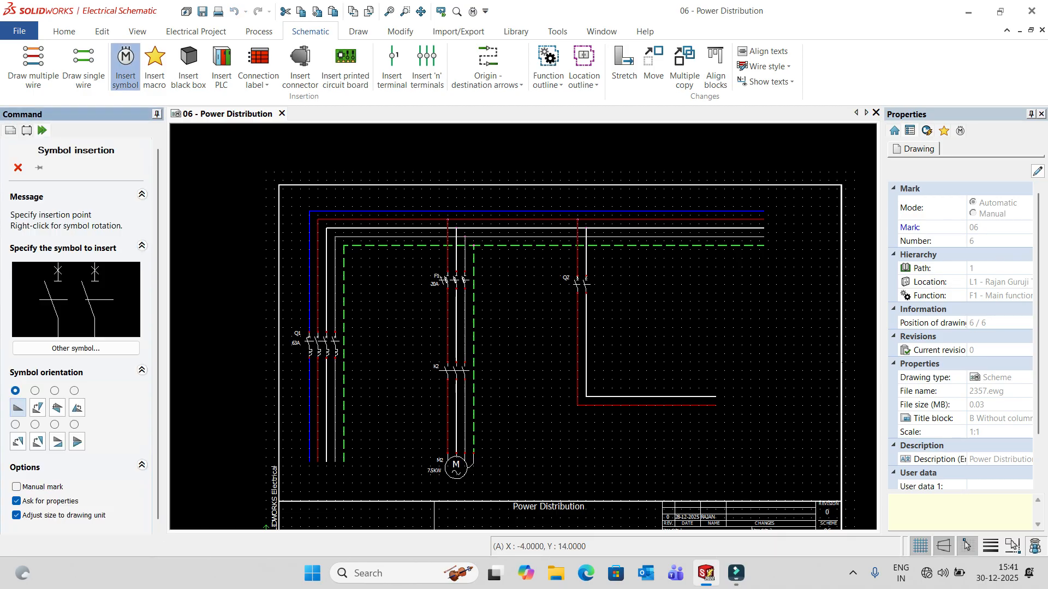
click(76, 349)
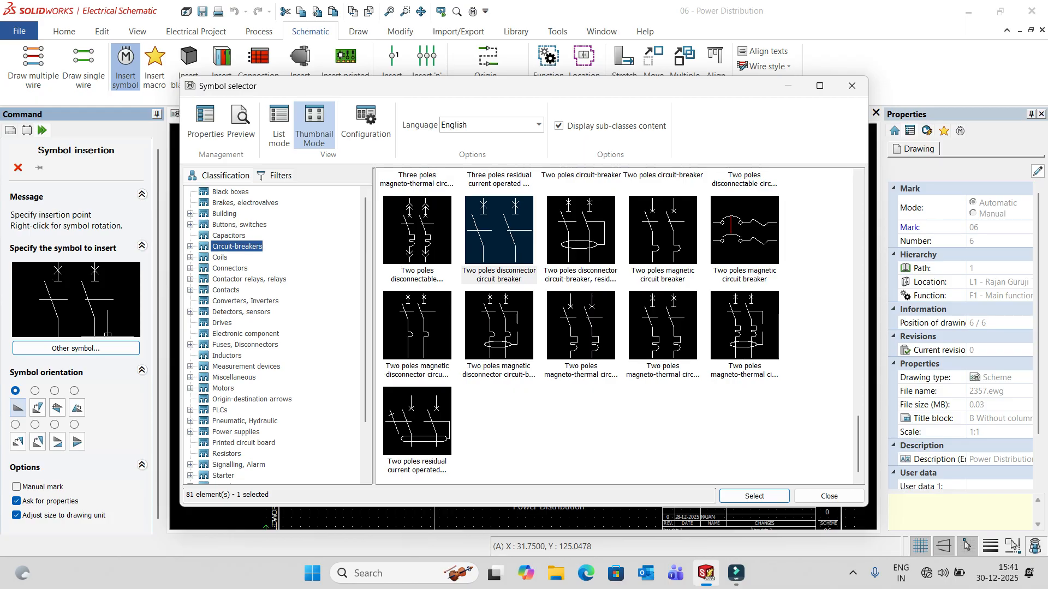
click(234, 378)
scroll(617, 327, up, 12)
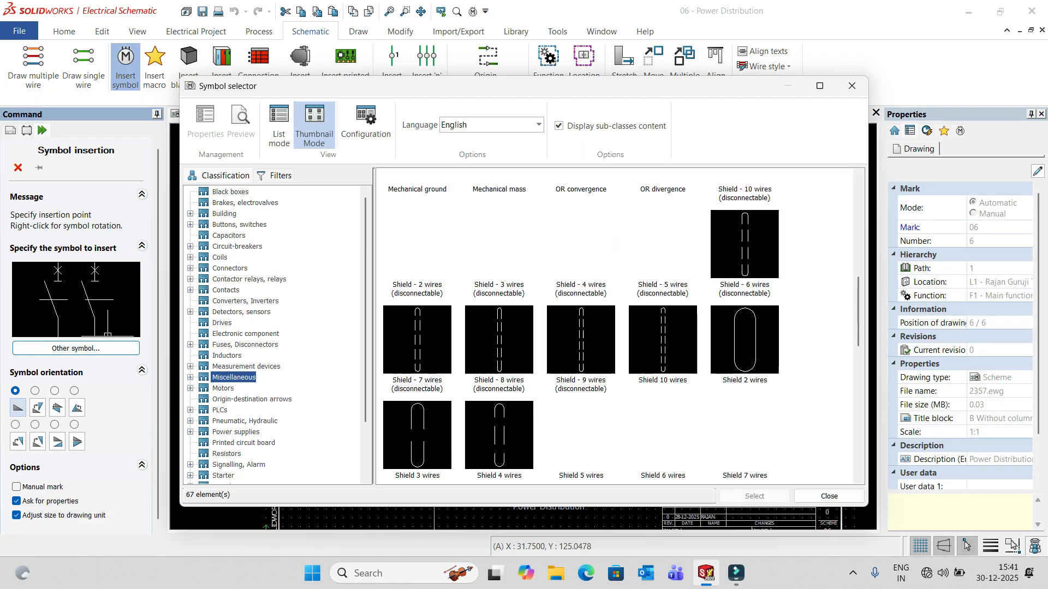
scroll(617, 328, up, 1)
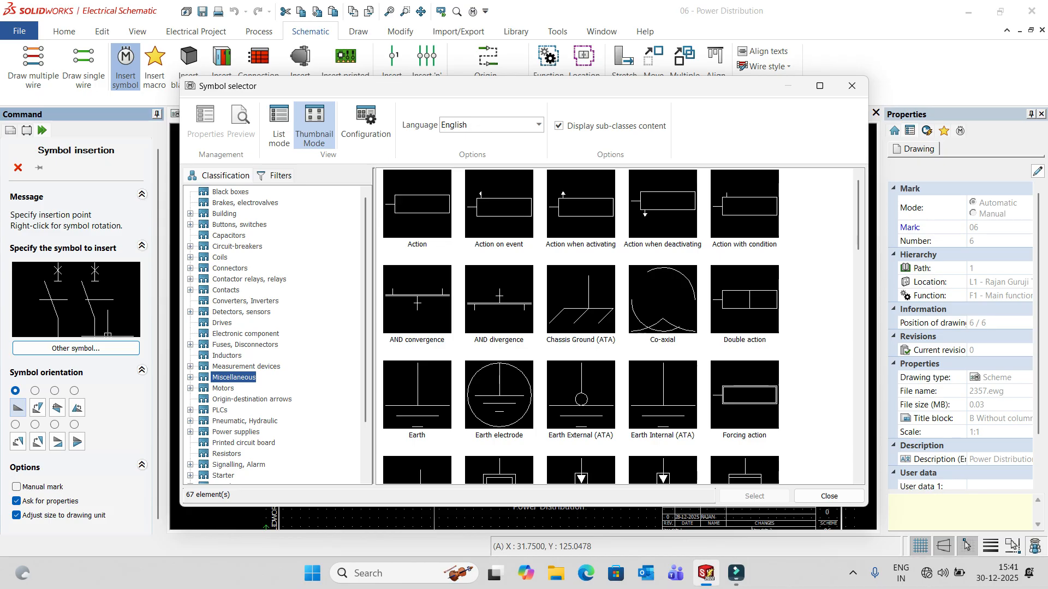
click(244, 345)
scroll(616, 327, down, 6)
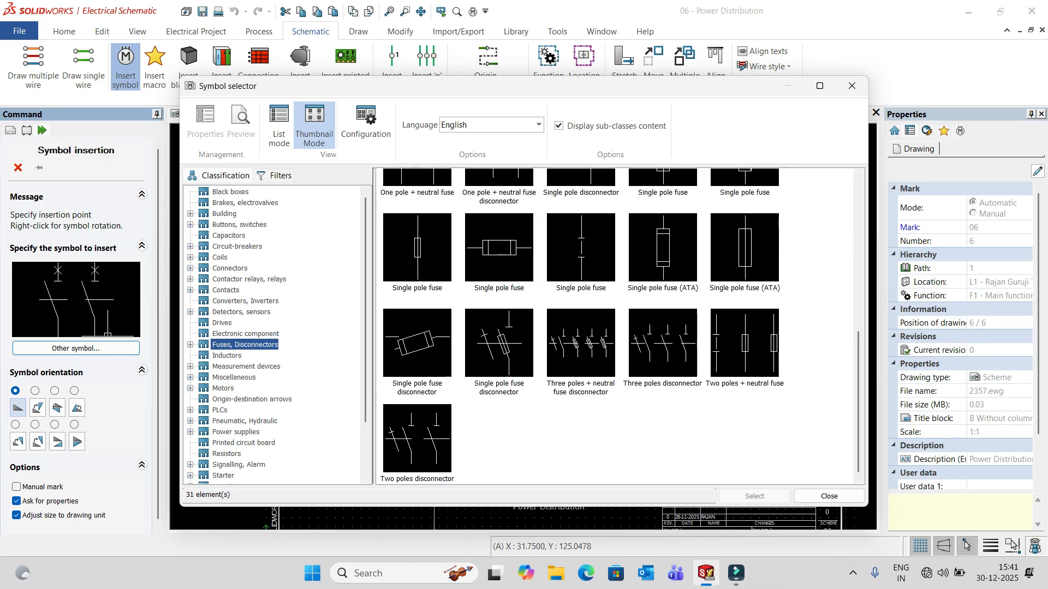
scroll(617, 328, up, 6)
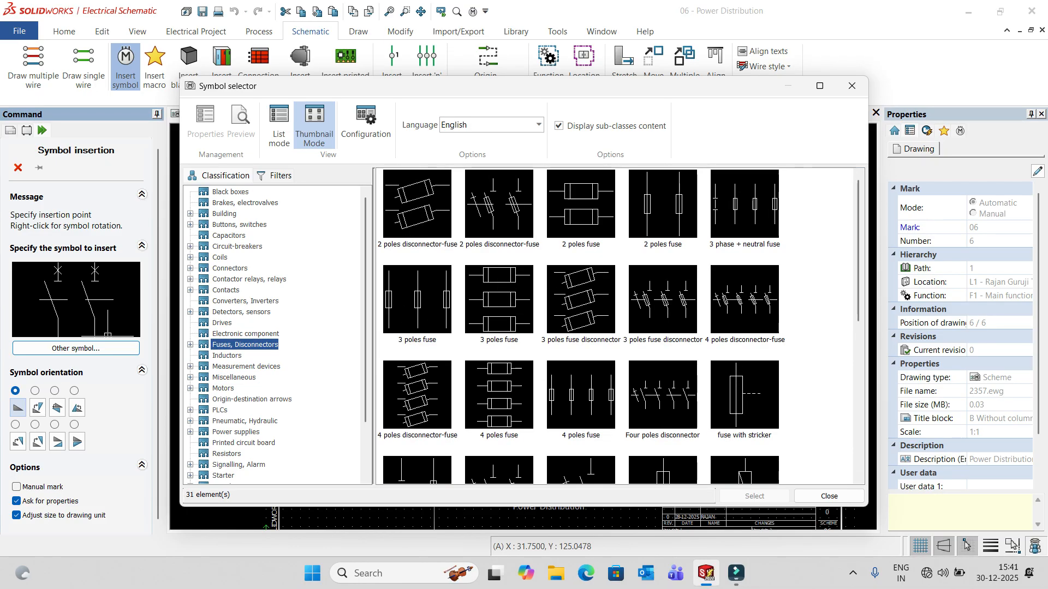
scroll(272, 333, down, 2)
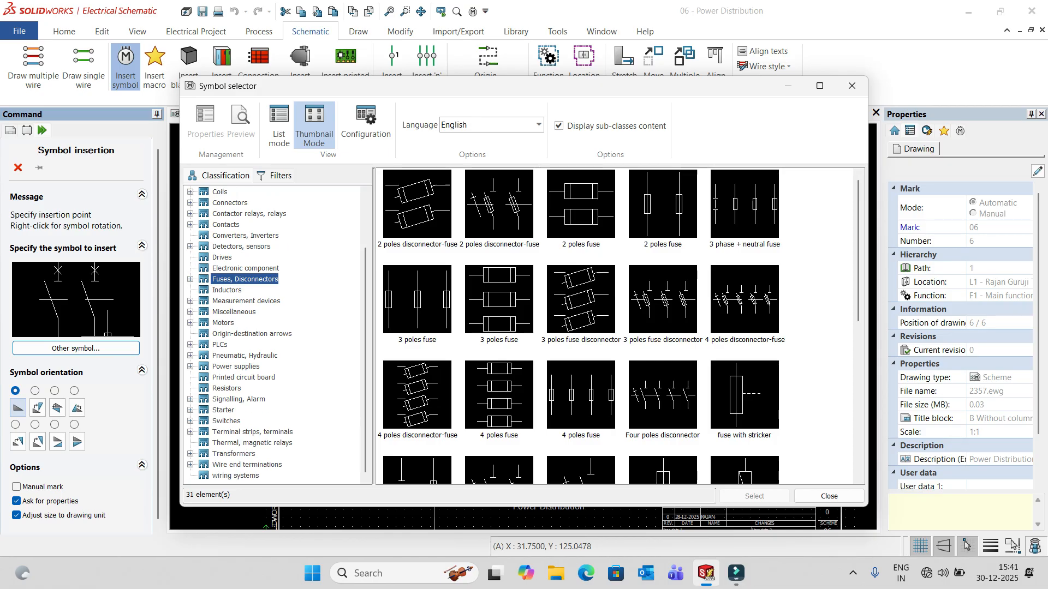
click(219, 345)
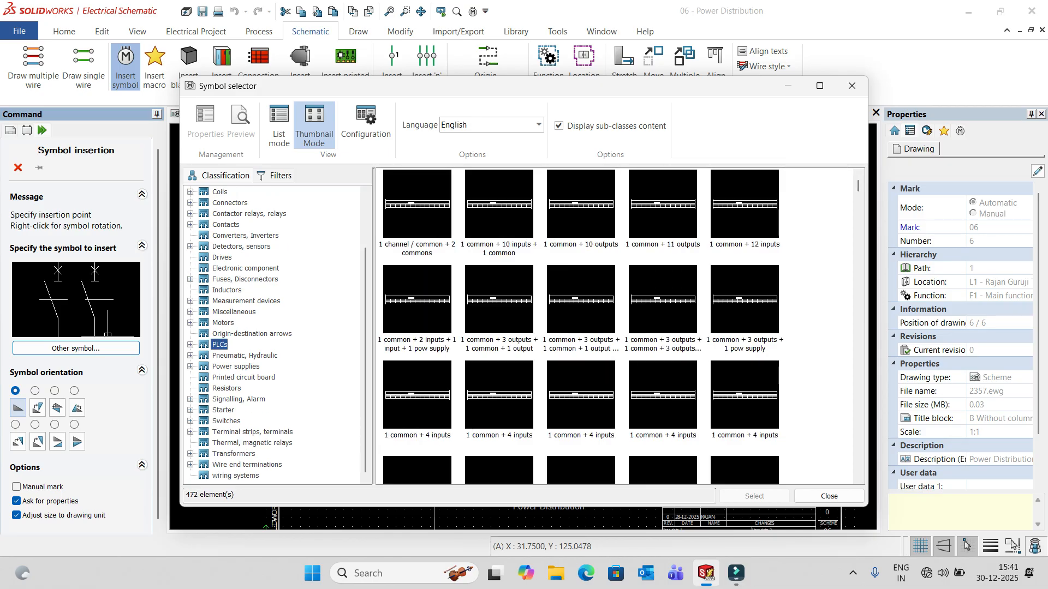
click(236, 367)
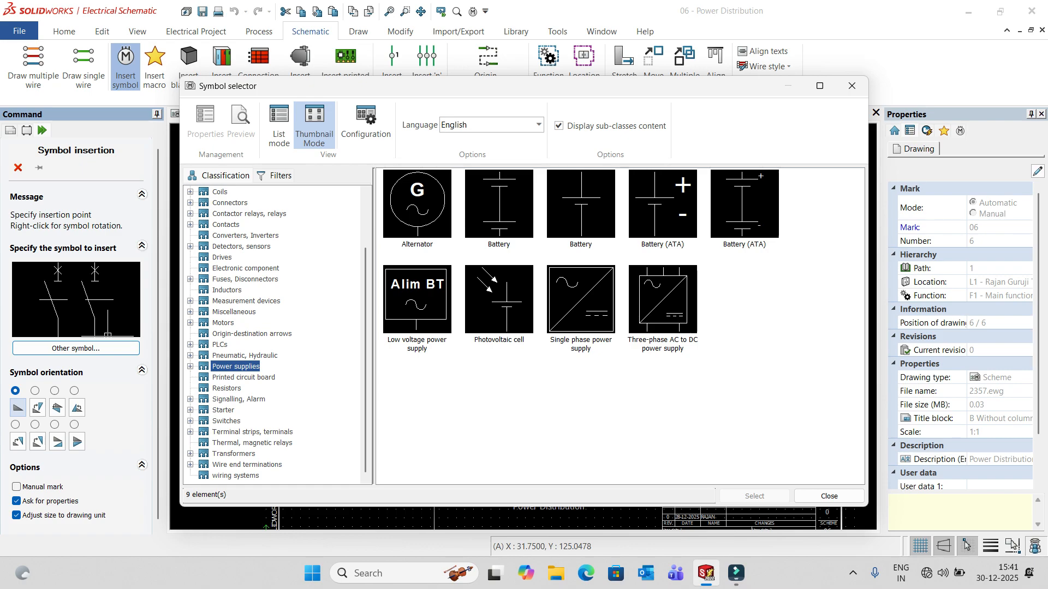
key(Down)
key(Down)
key(Down)
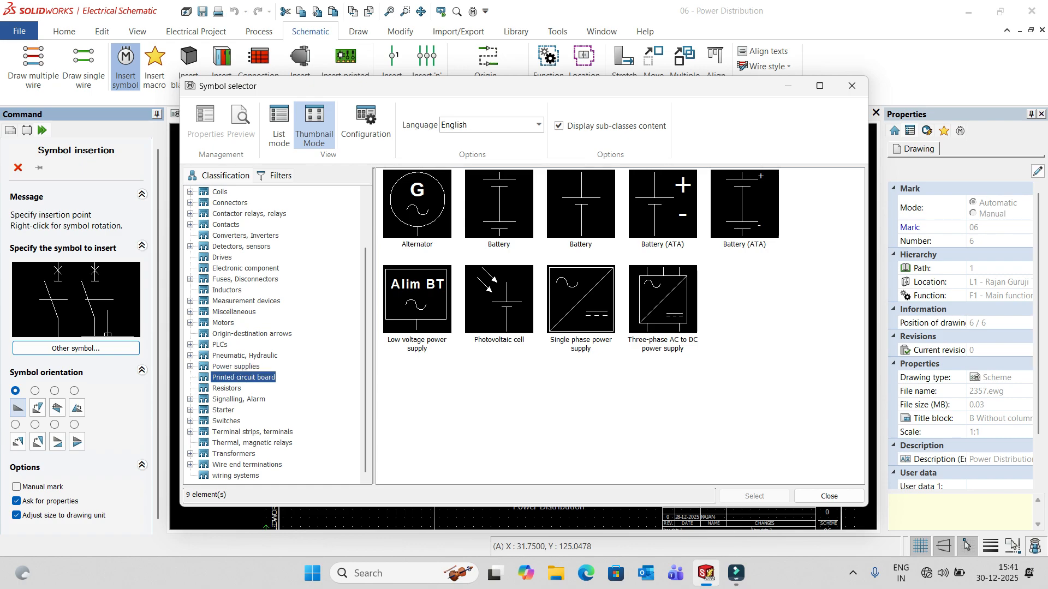
scroll(617, 328, down, 2)
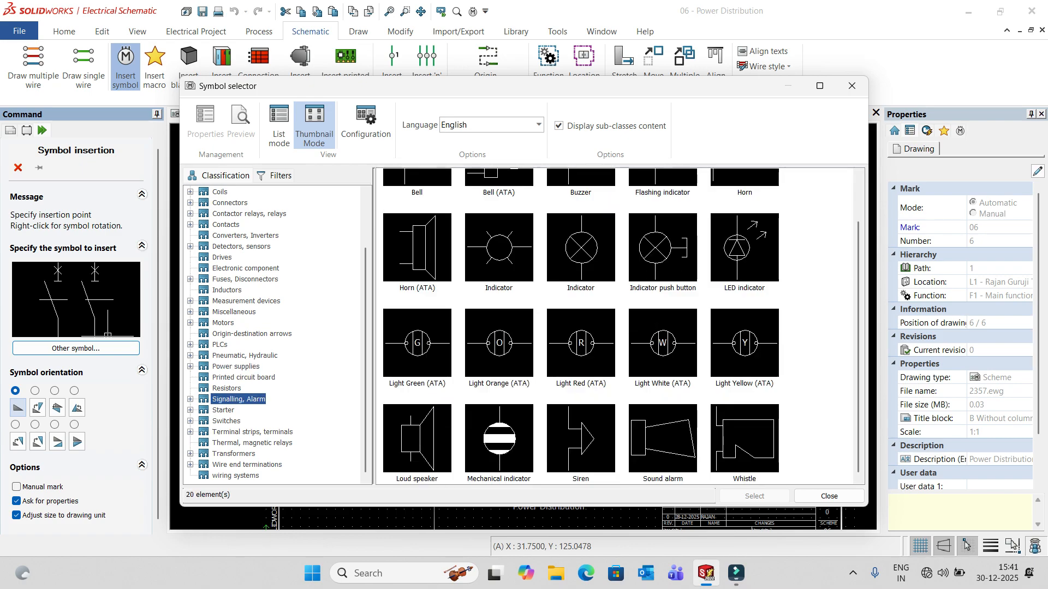
key(Down)
key(Down)
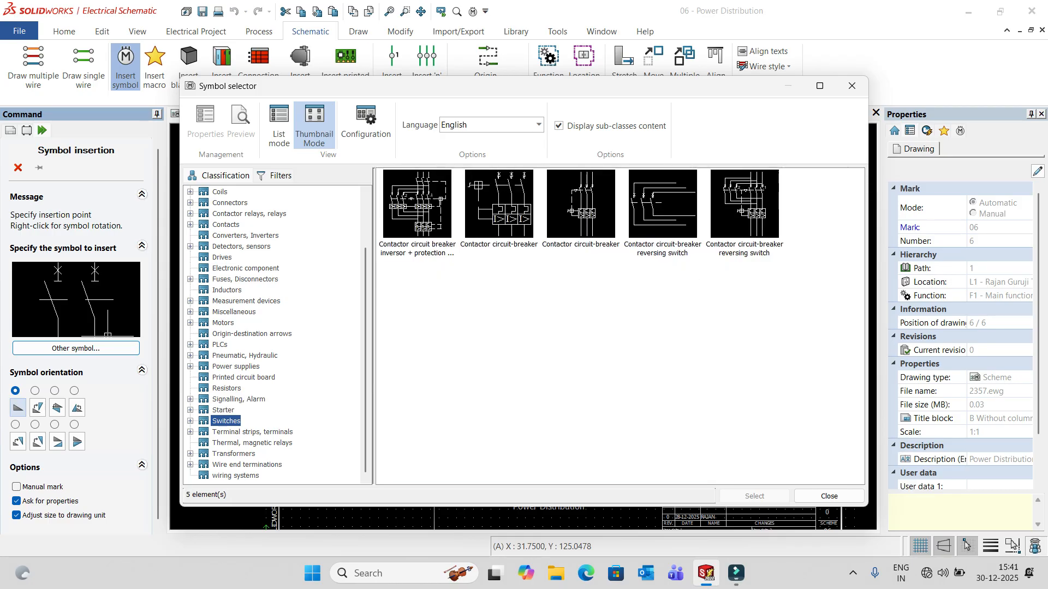
scroll(617, 328, down, 2)
scroll(617, 328, up, 2)
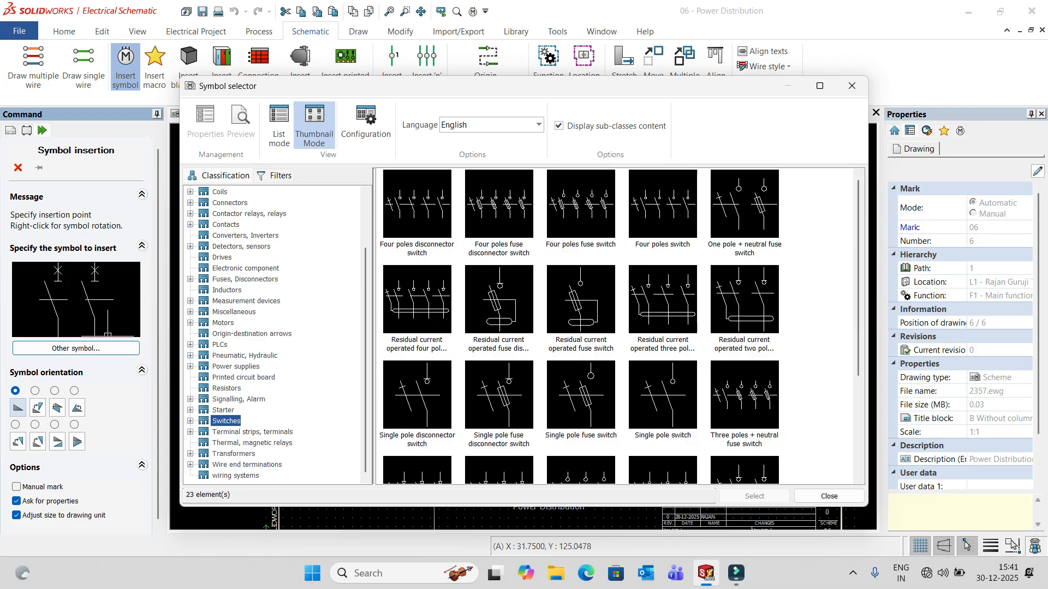
Choose the Transformer High Voltage / Low Voltage with two plain circles from the Transformers class as the symbol to insert.
key(Down)
key(Down)
key(Down)
scroll(617, 328, down, 3)
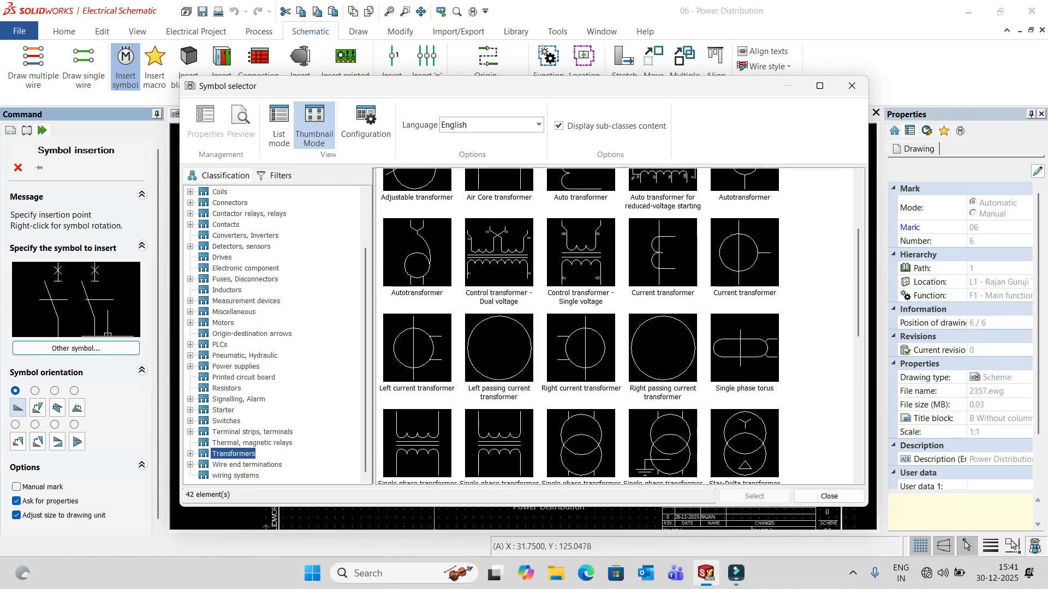
scroll(617, 327, down, 6)
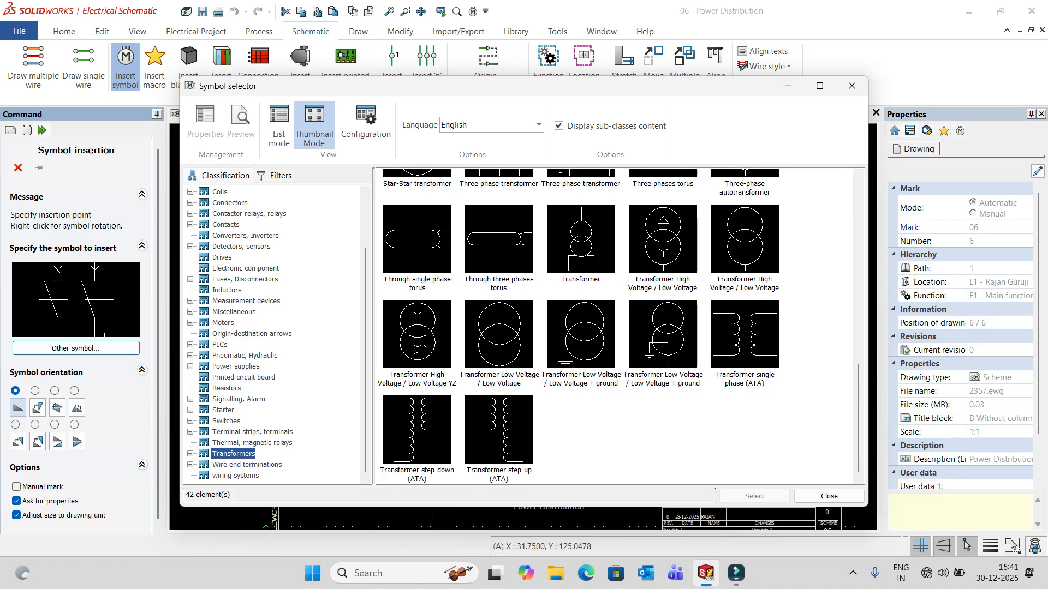
click(745, 239)
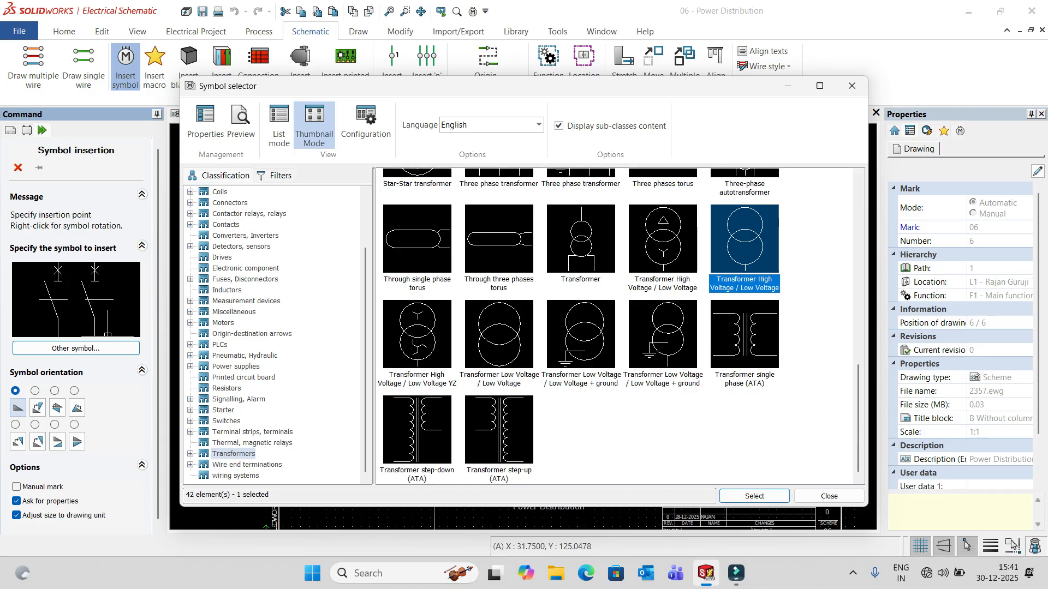
click(754, 496)
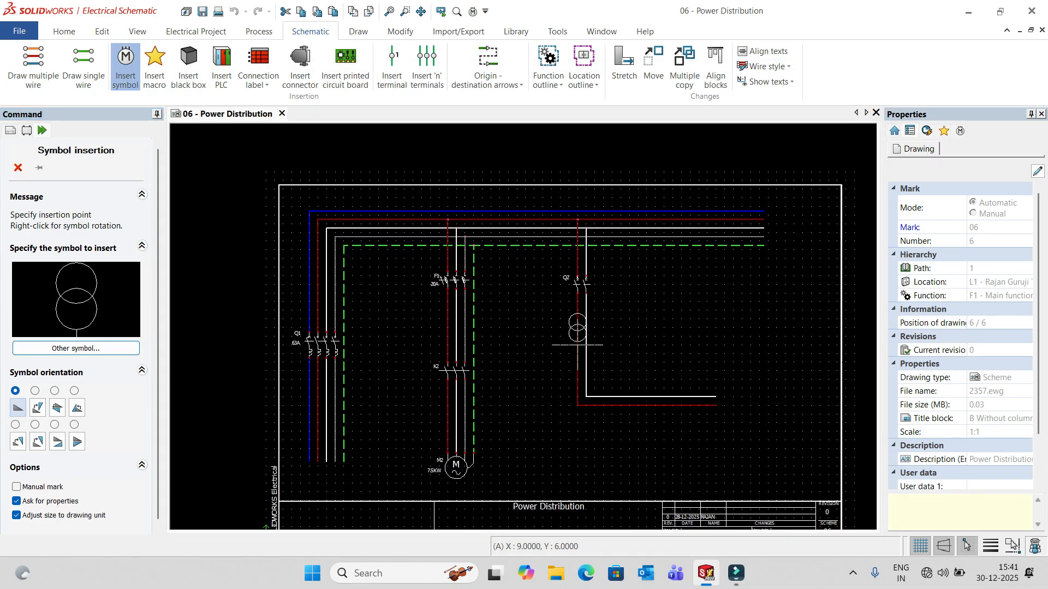
Try the high/low voltage transformer on the second branch's wires below breaker Q2, and delete it.
click(582, 341)
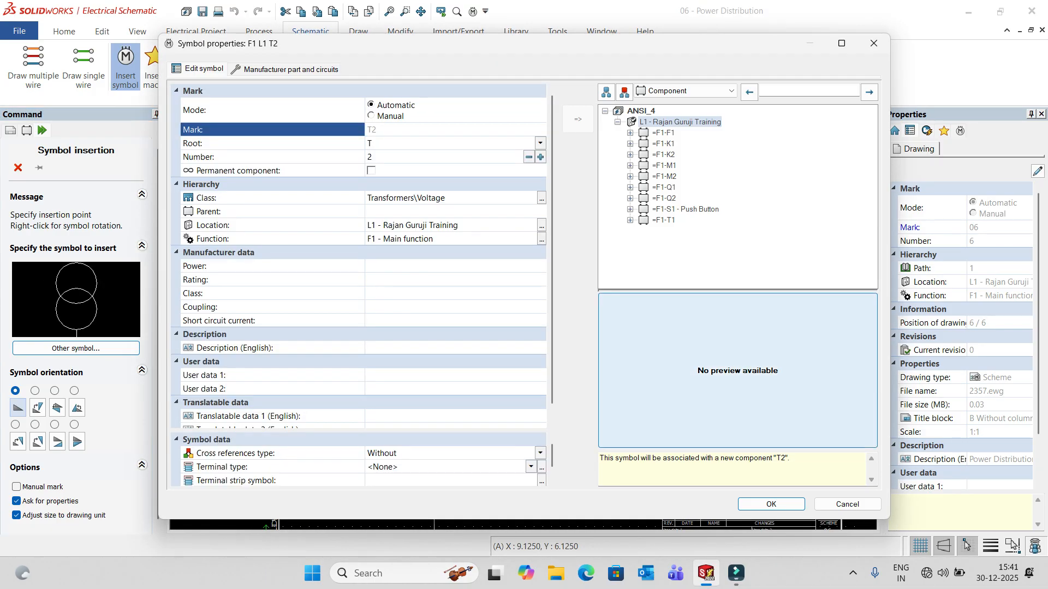
key(Return)
key(Escape)
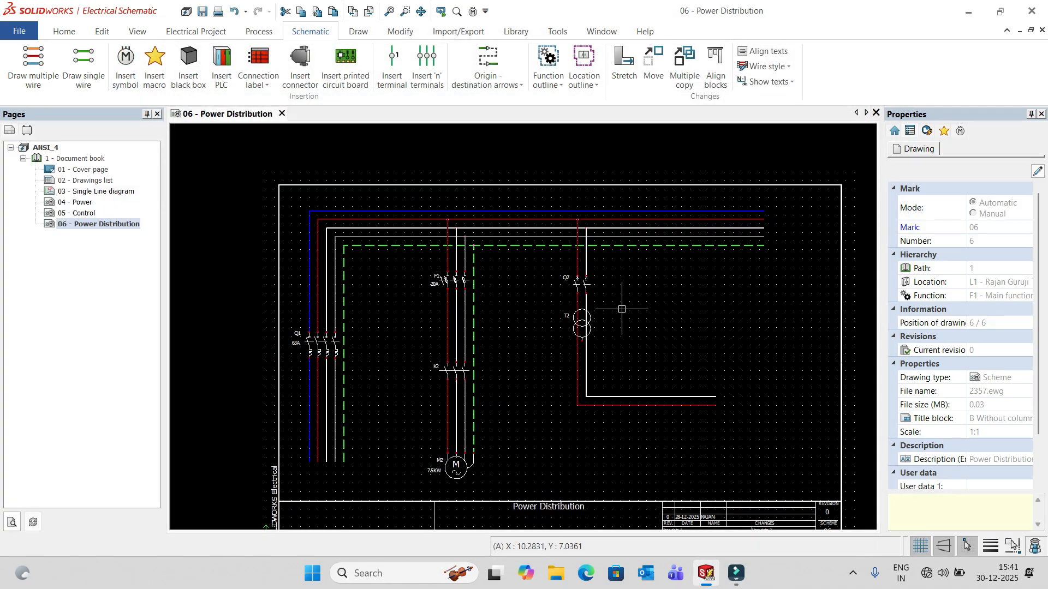
click(567, 318)
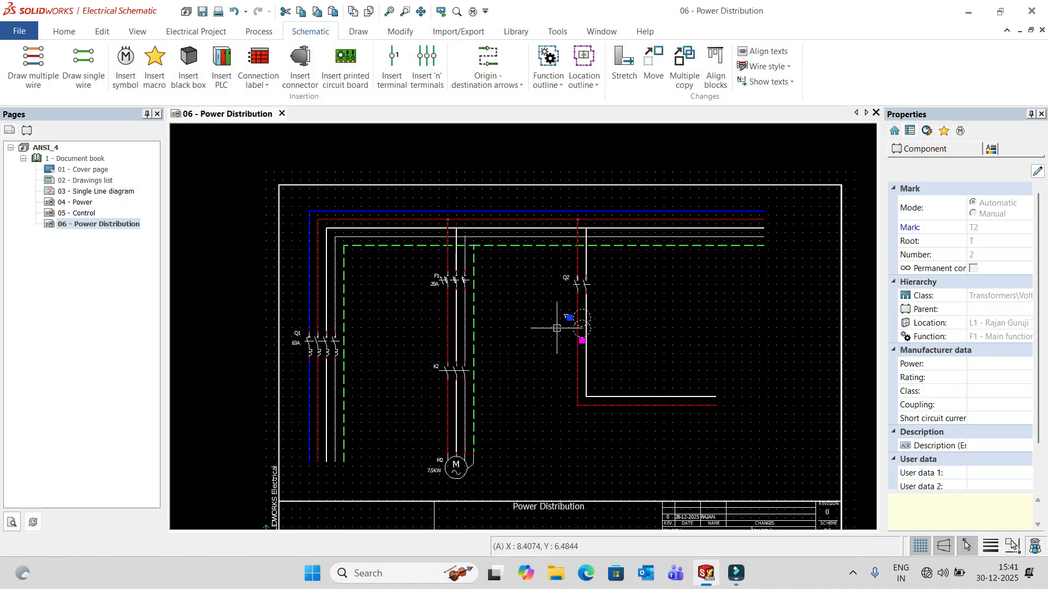
key(Delete)
click(125, 63)
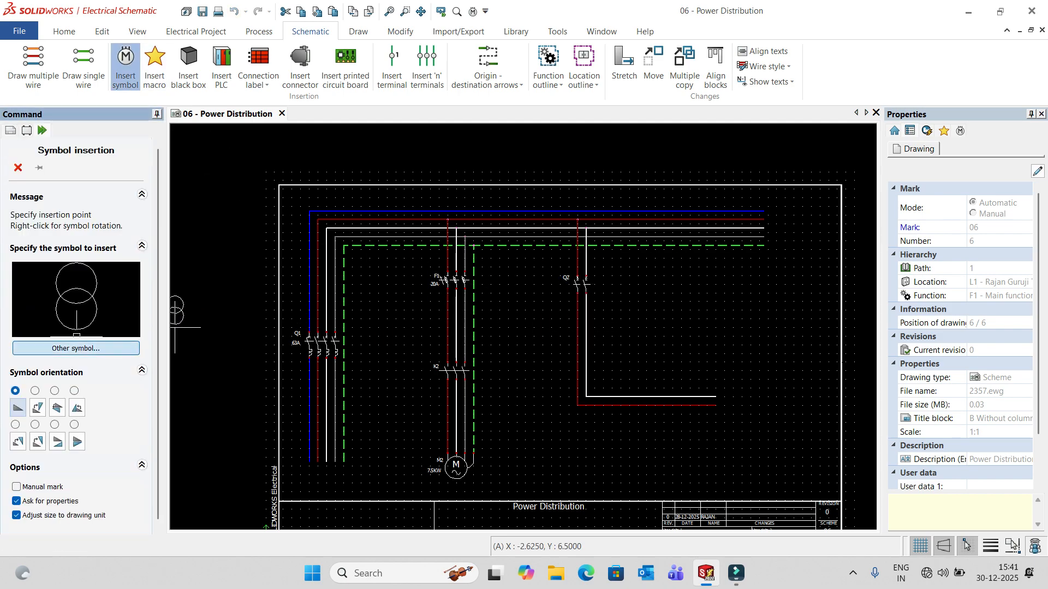
click(76, 348)
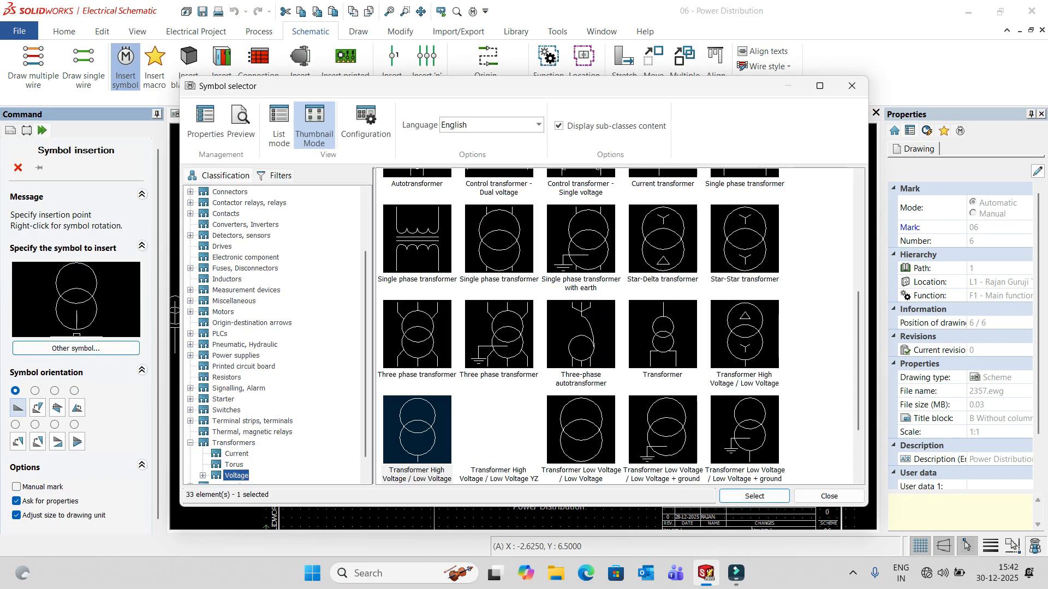
scroll(621, 326, up, 4)
scroll(621, 326, down, 4)
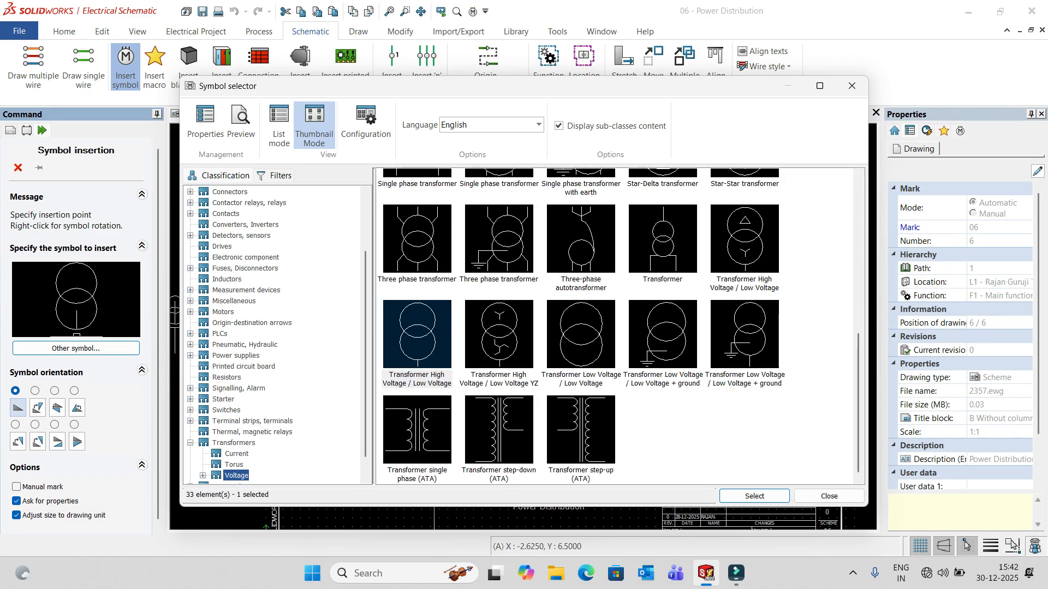
click(581, 334)
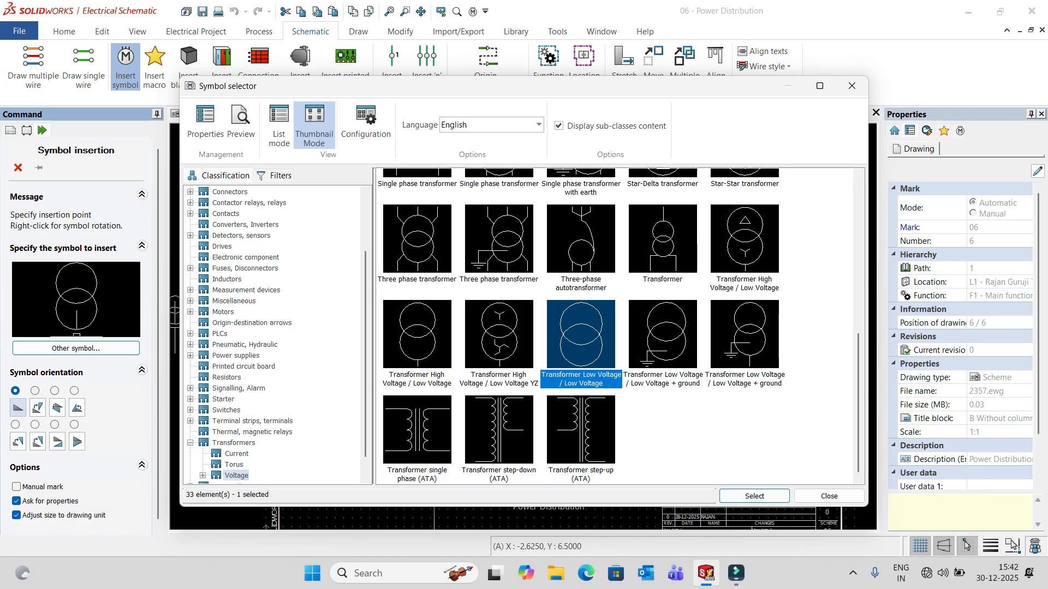
click(755, 495)
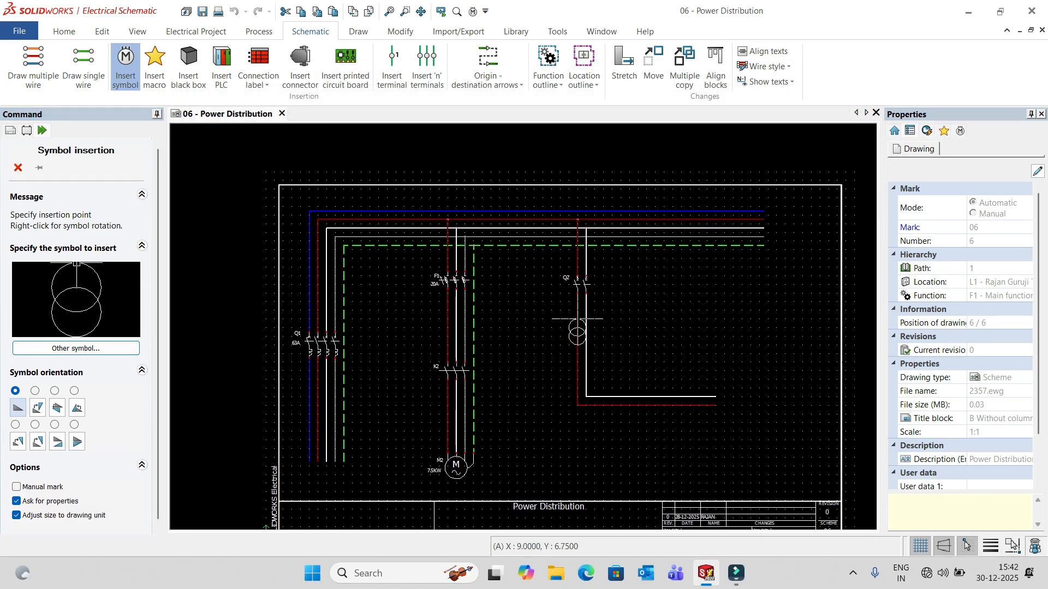
key(Escape)
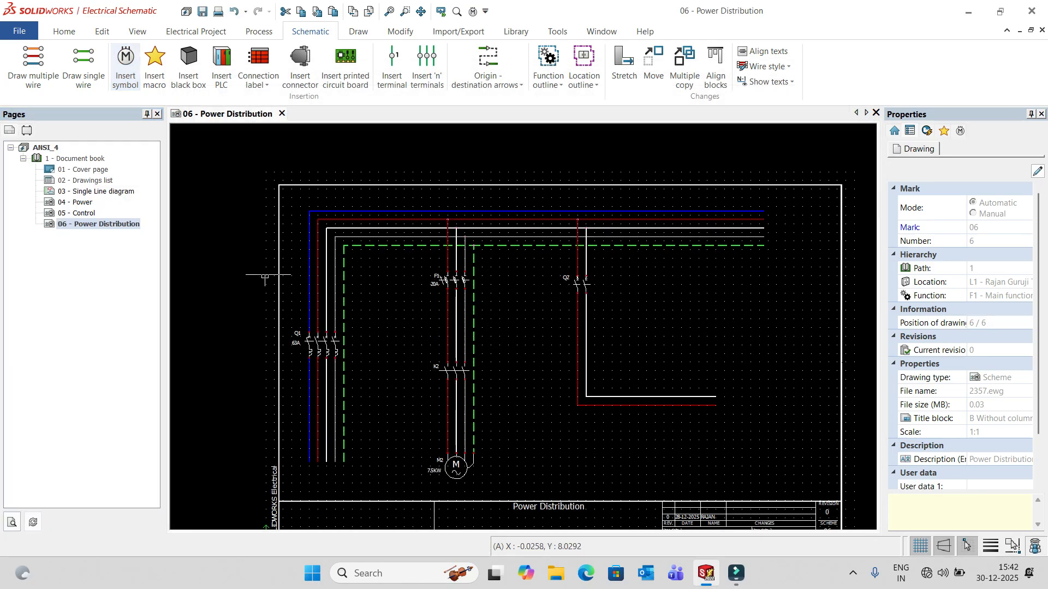
Choose the Transformer Low Voltage / Low Voltage + ground with the centred overlapping circles from the Voltage transformers class as the symbol to insert.
click(125, 66)
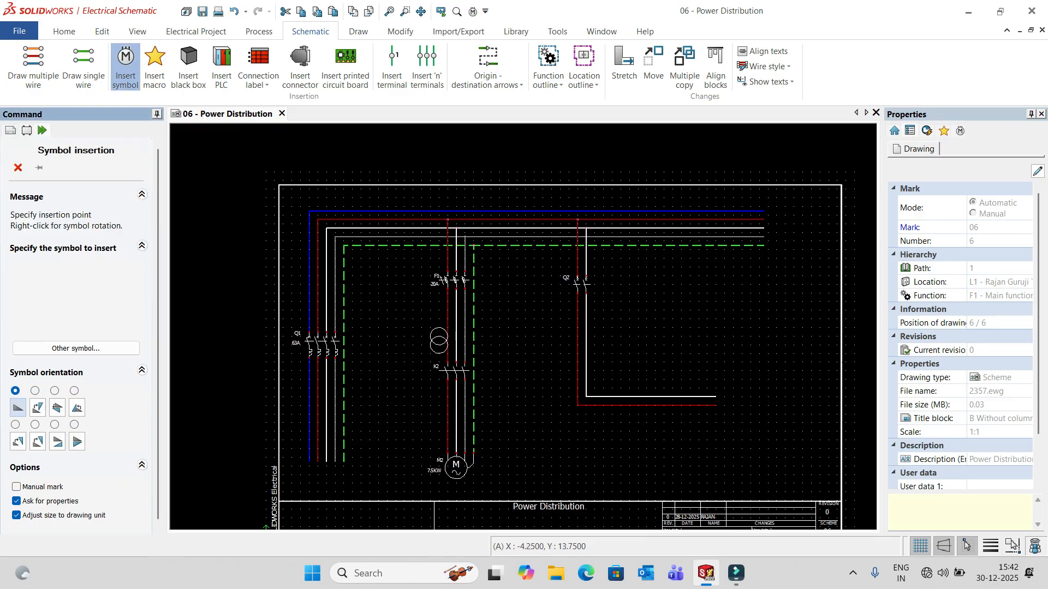
click(76, 349)
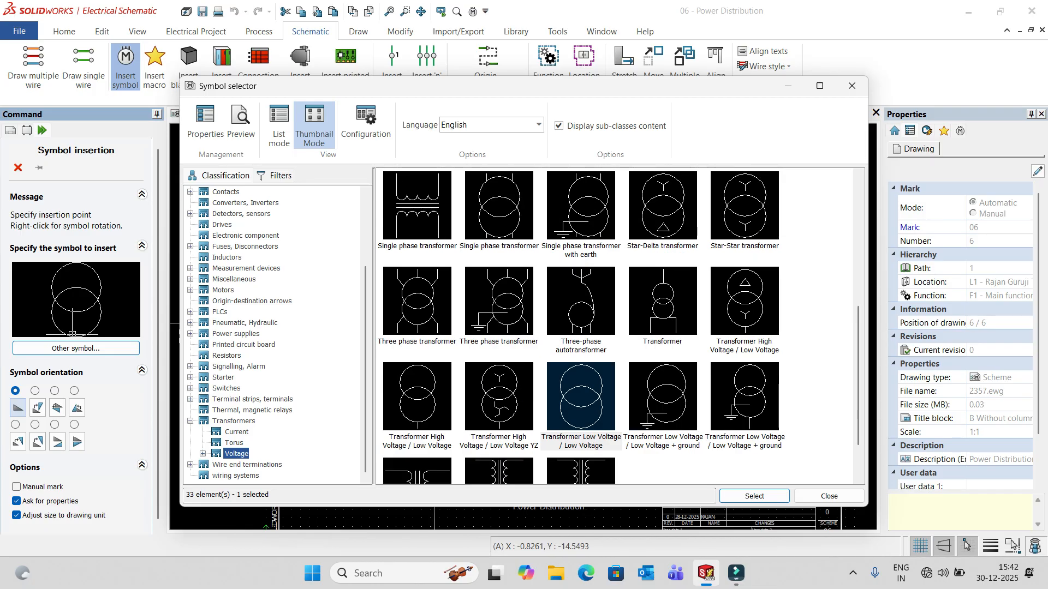
scroll(617, 326, down, 2)
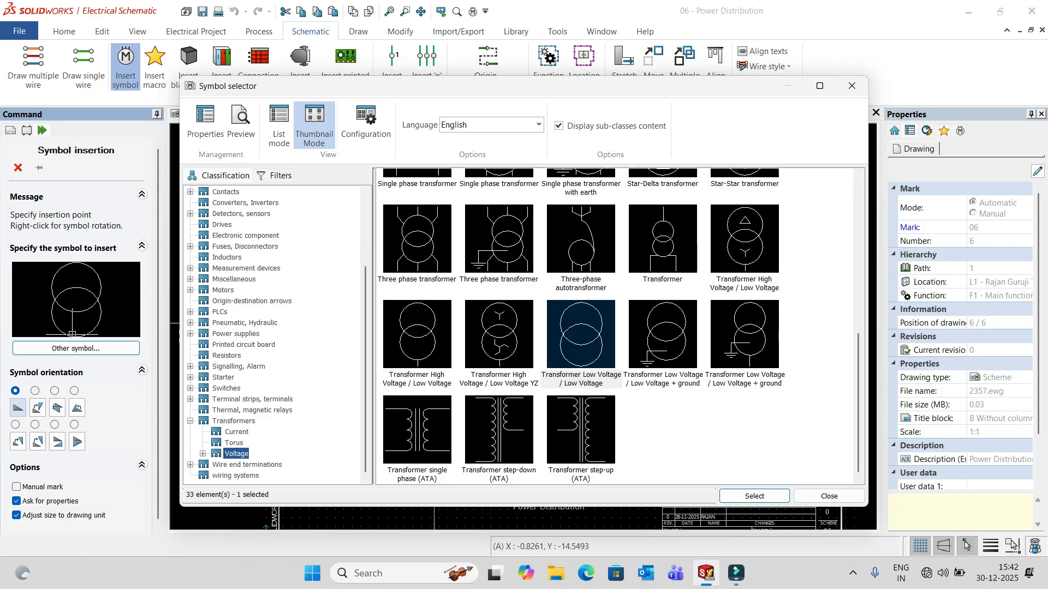
scroll(617, 327, up, 10)
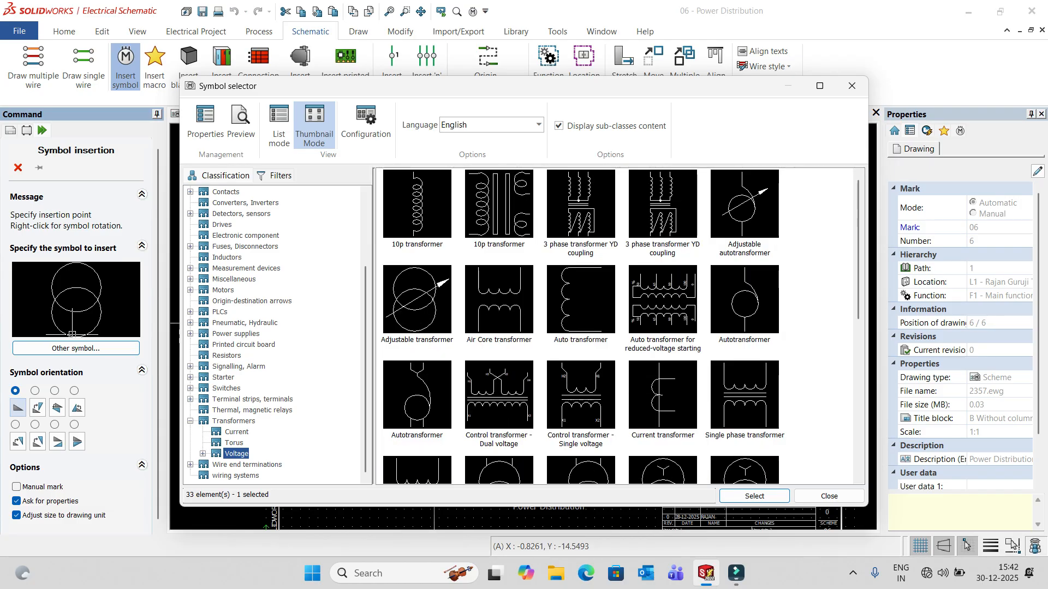
scroll(617, 327, down, 8)
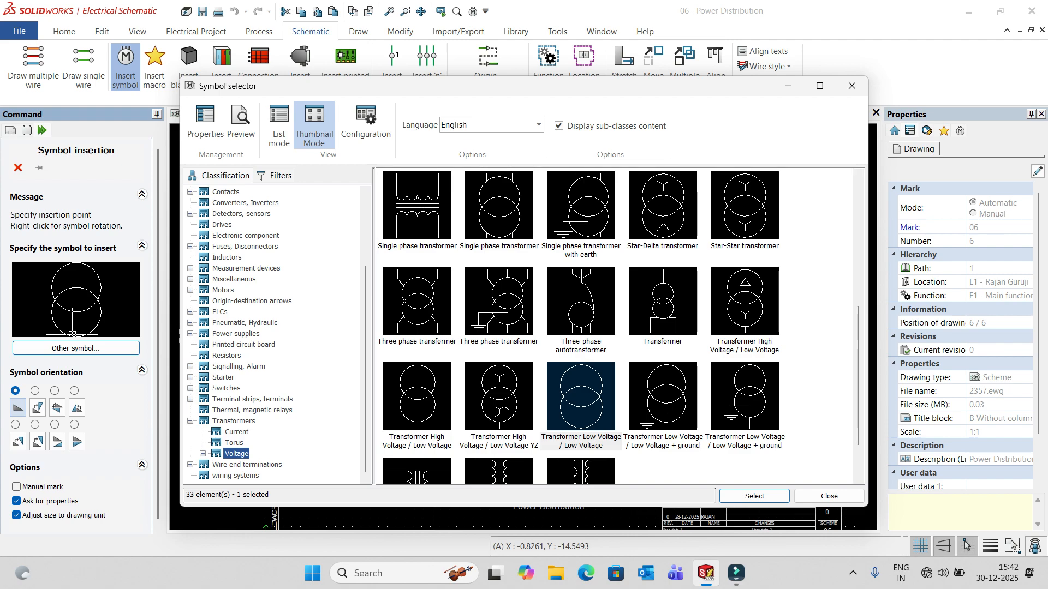
scroll(617, 326, down, 3)
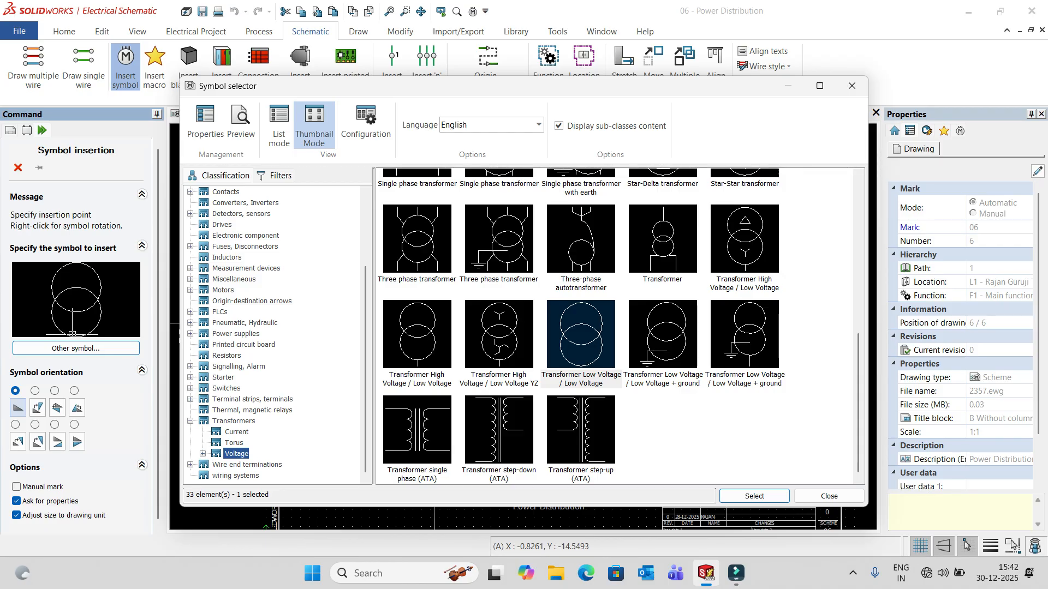
click(663, 339)
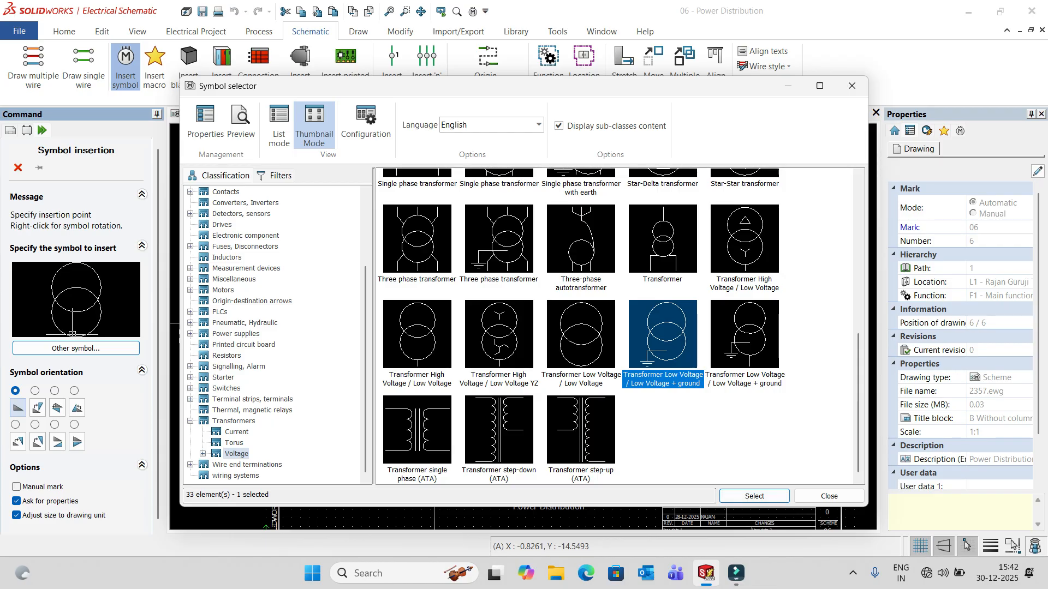
click(755, 495)
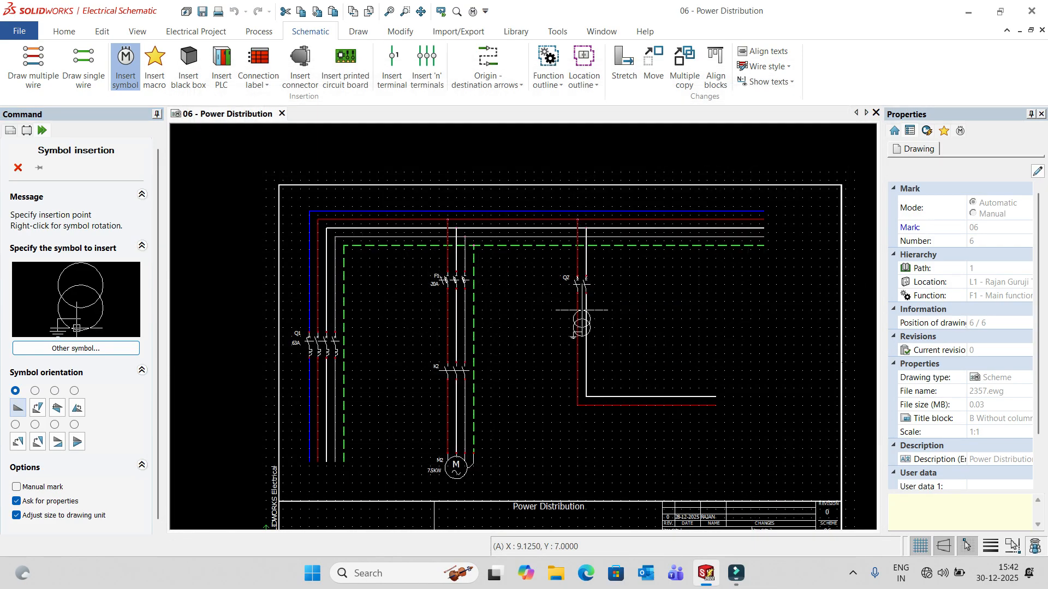
Try the low-voltage transformer with ground on the second branch's wires below breaker Q2, and delete it.
click(582, 311)
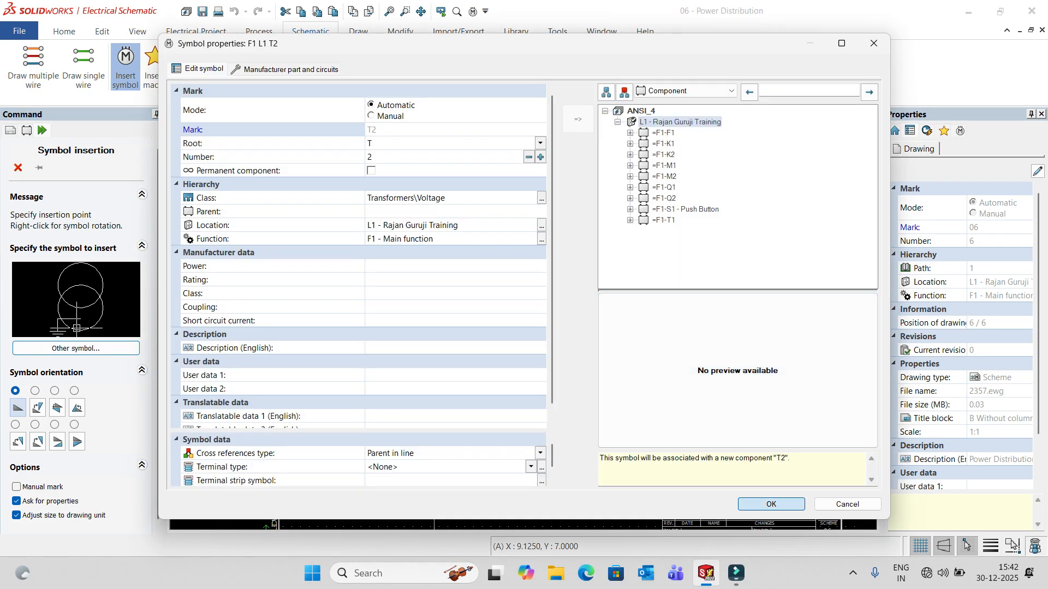
click(772, 505)
scroll(588, 324, up, 3)
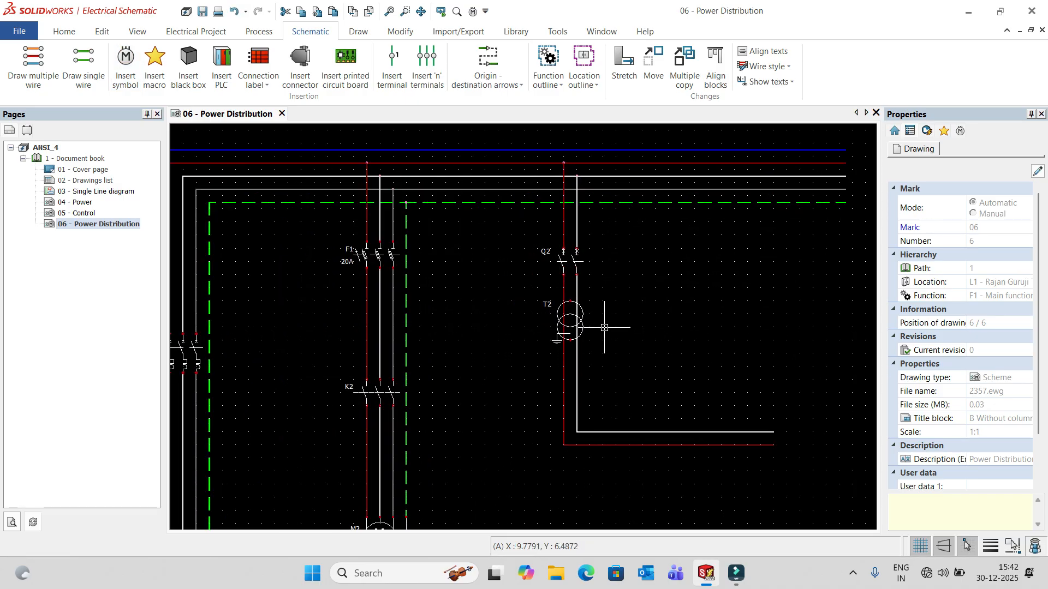
drag(476, 254, 631, 429)
key(Delete)
key(Return)
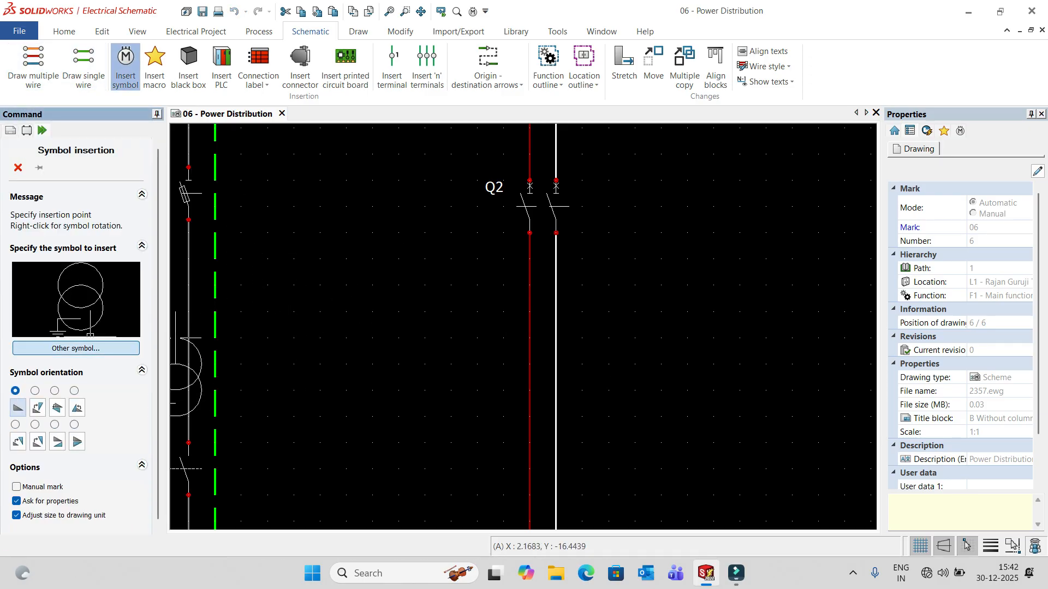
Insert the two-circle Single phase transformer on the second branch's red and white wires below breaker Q2, accepting its default properties.
click(76, 349)
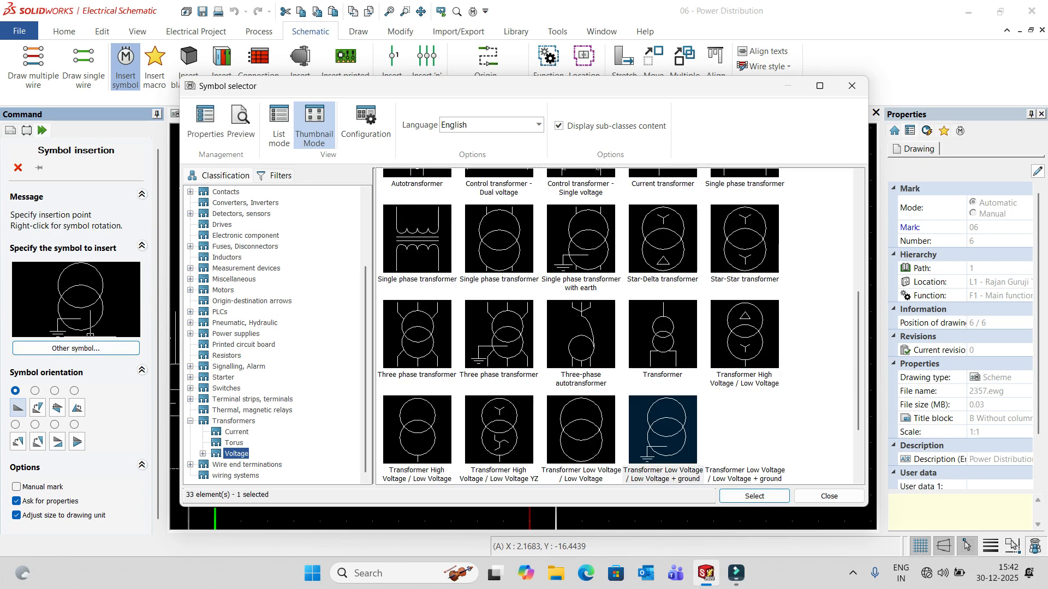
click(499, 241)
click(754, 496)
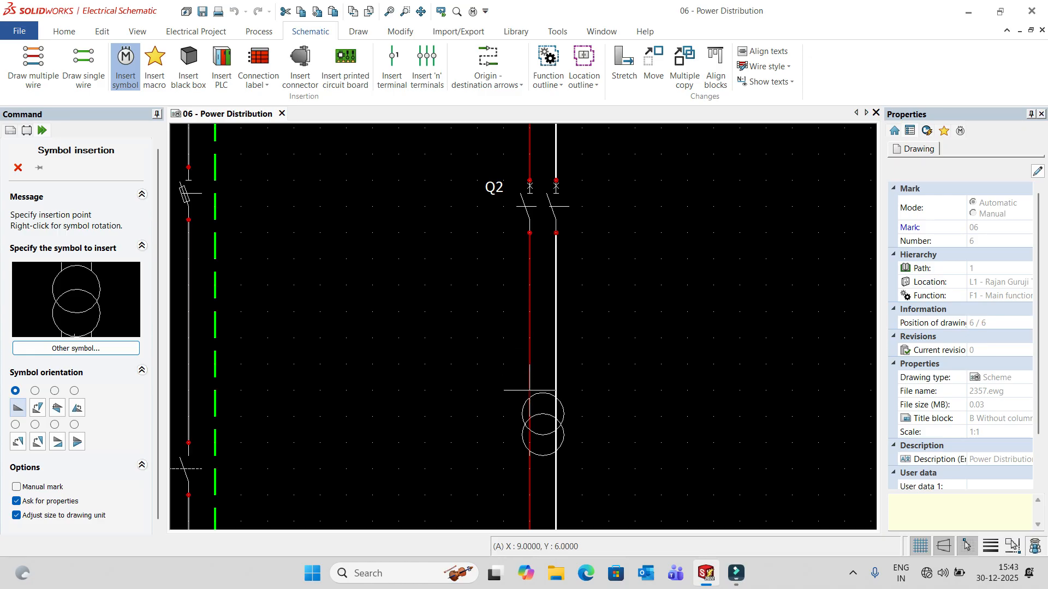
click(530, 376)
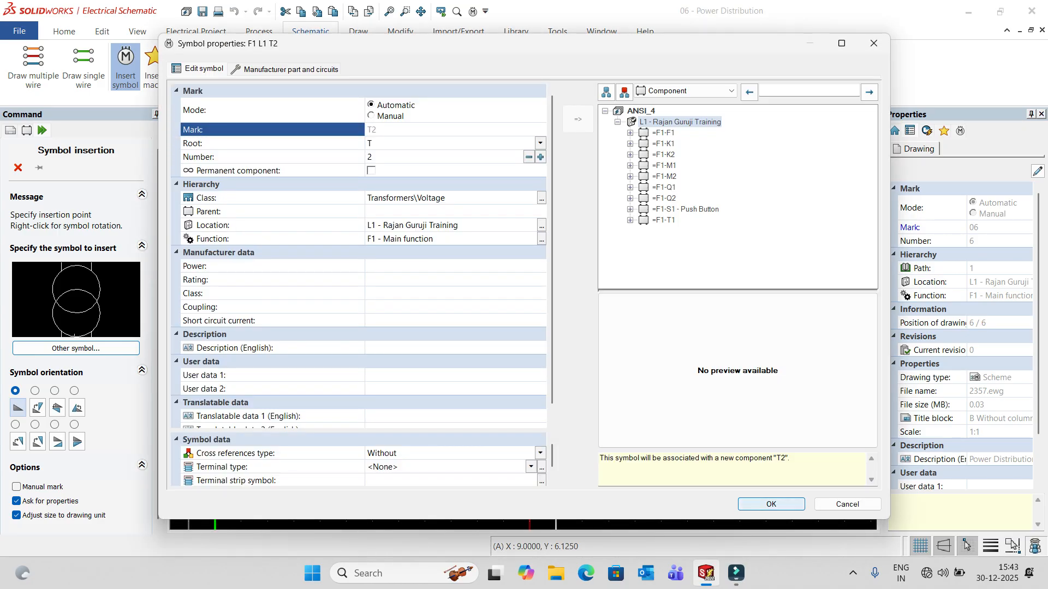
click(771, 504)
scroll(613, 354, down, 5)
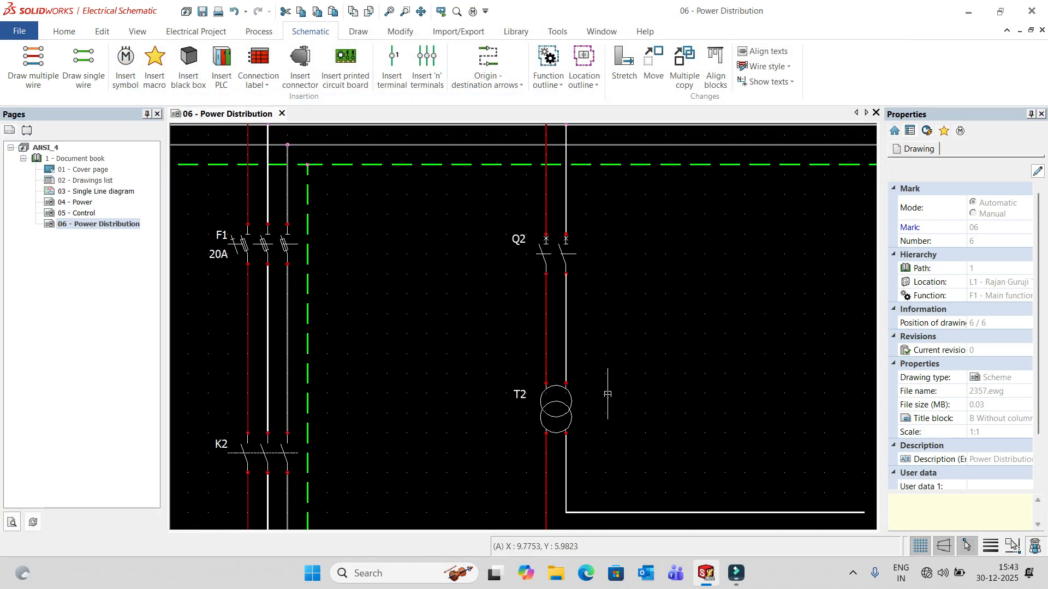
Insert a row of terminals across the motor branch's three phase wires and green earth wire between K2 and M2, accepting default properties for all.
middle_drag(628, 384, 581, 351)
scroll(582, 352, up, 1)
scroll(588, 362, down, 3)
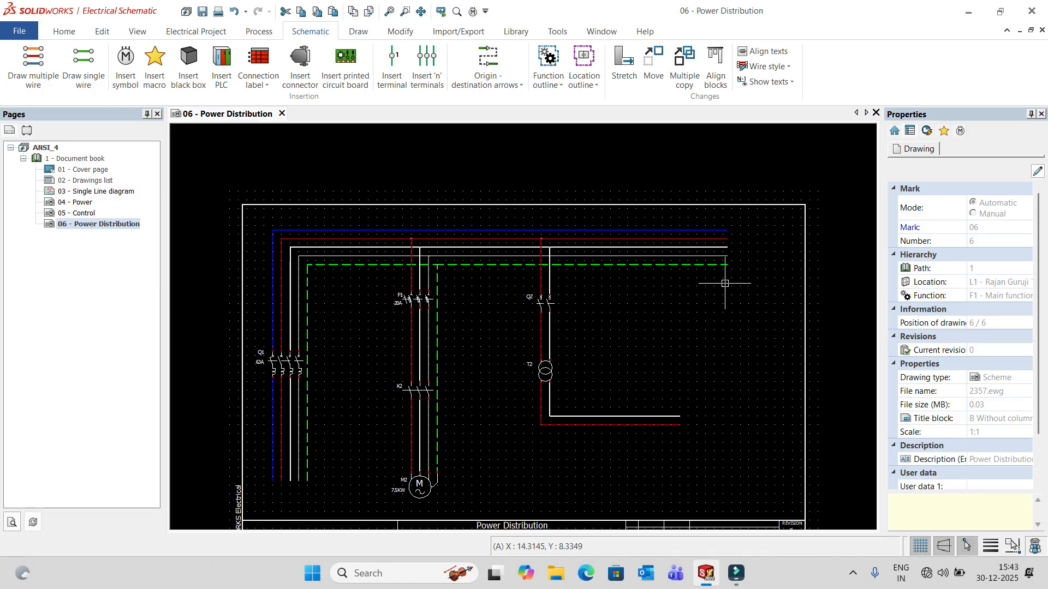
scroll(488, 361, up, 1)
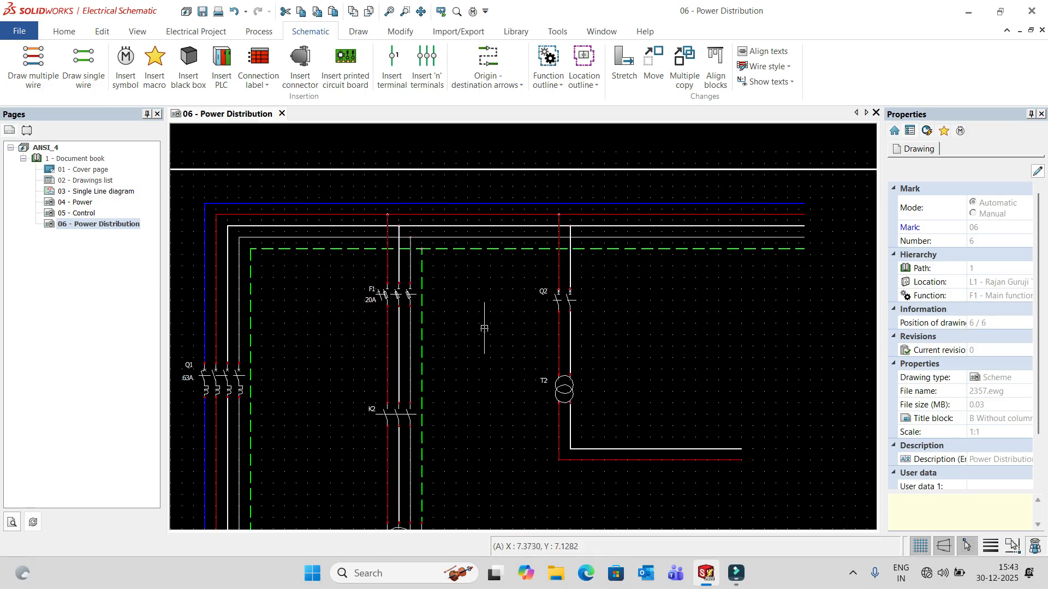
scroll(620, 350, up, 1)
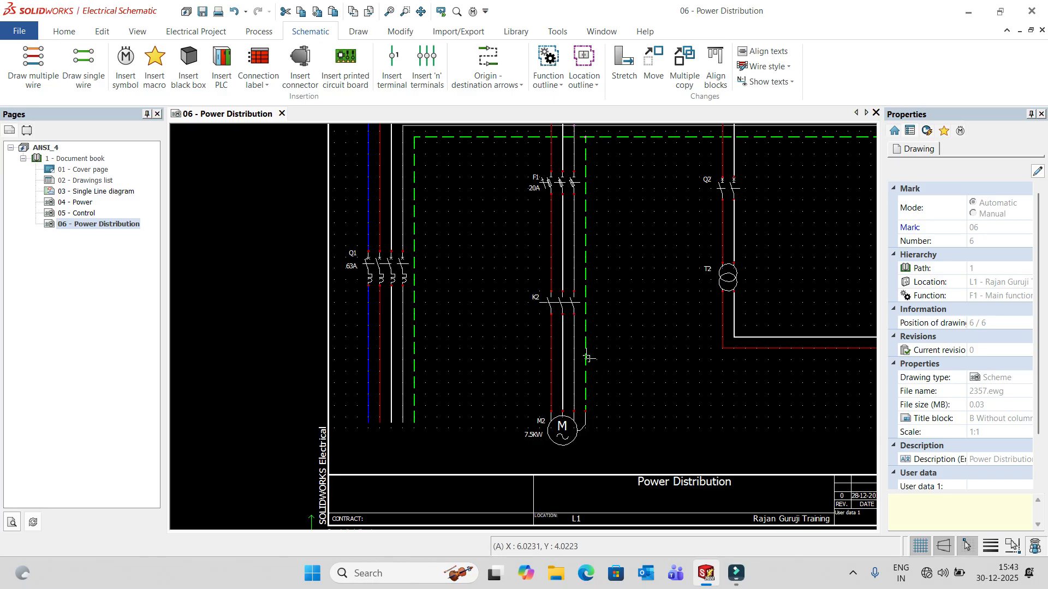
scroll(537, 315, up, 1)
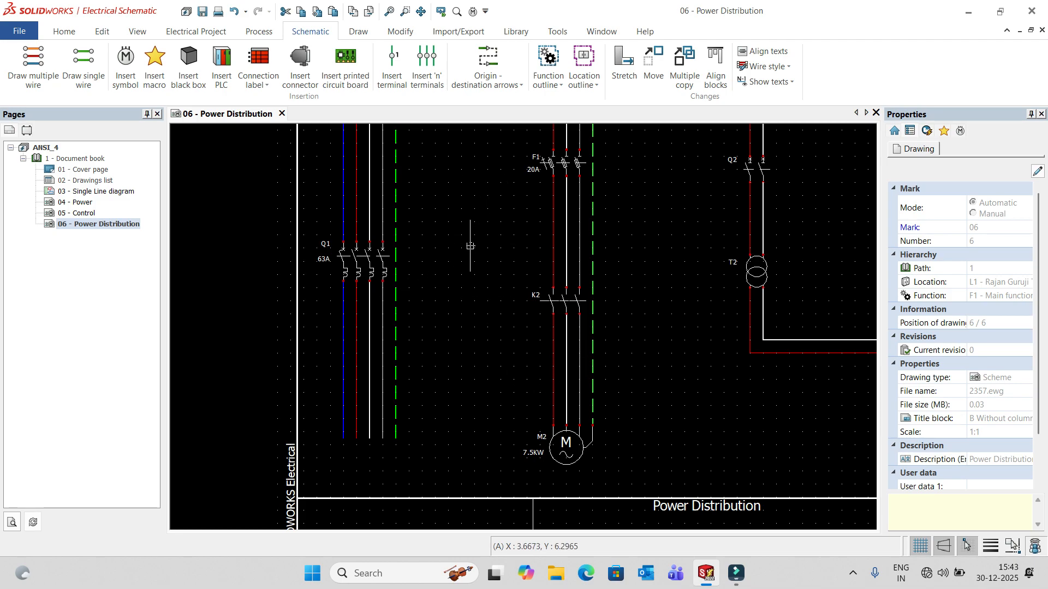
middle_drag(480, 267, 453, 268)
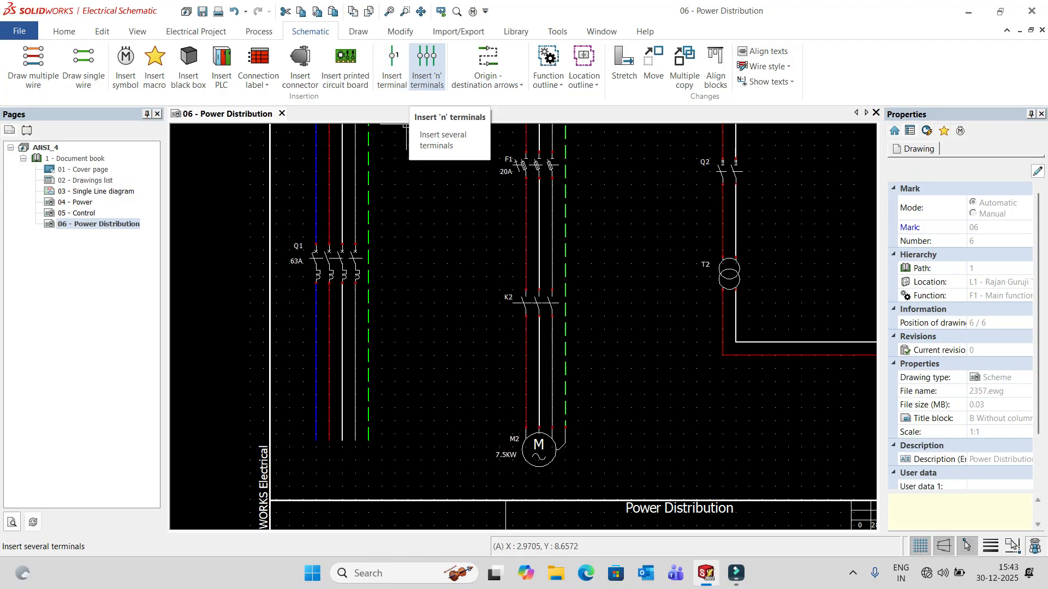
click(420, 82)
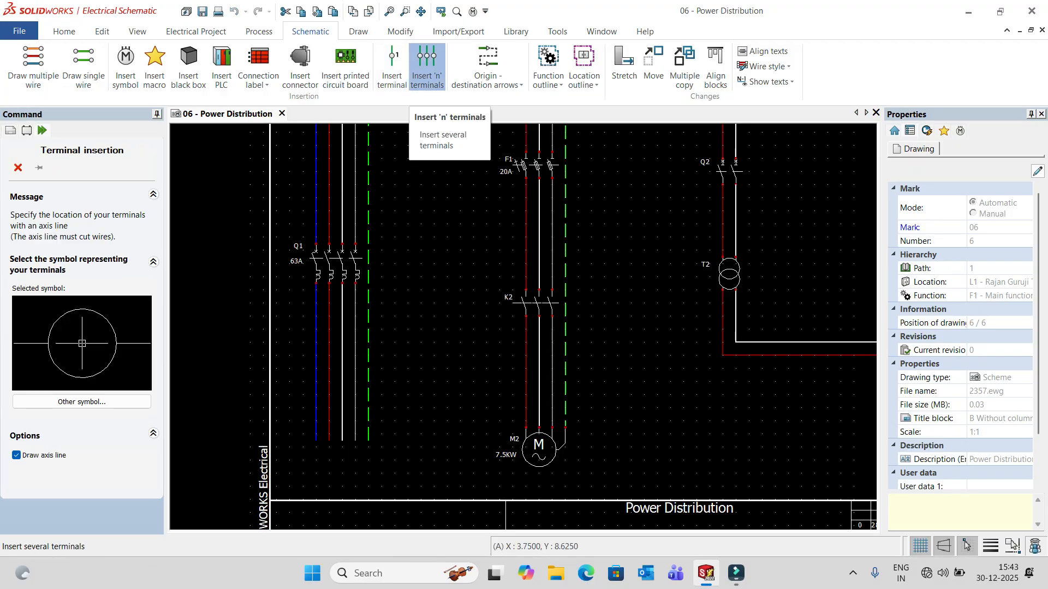
click(525, 356)
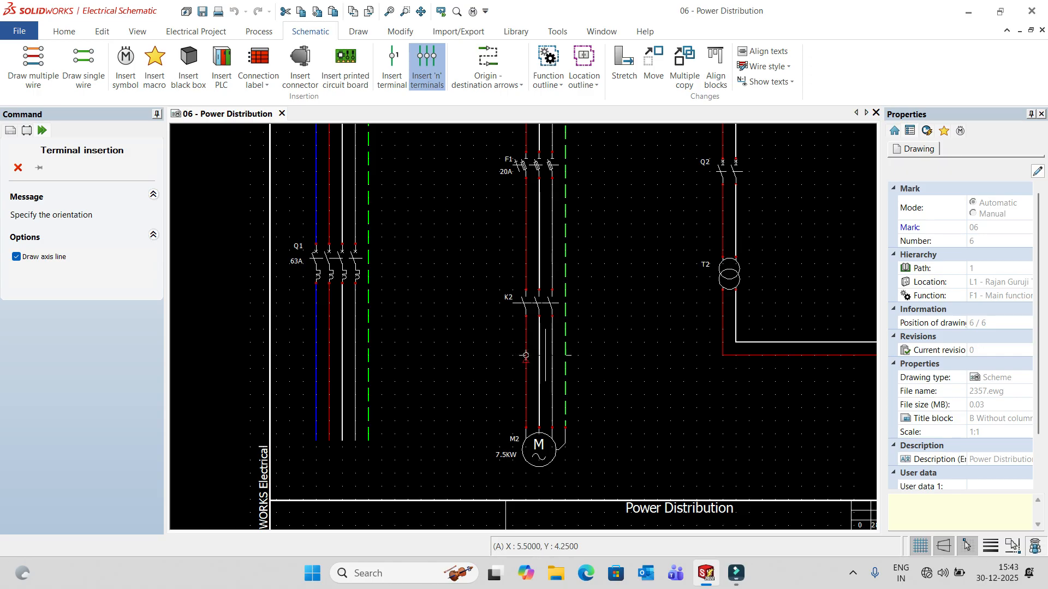
click(565, 342)
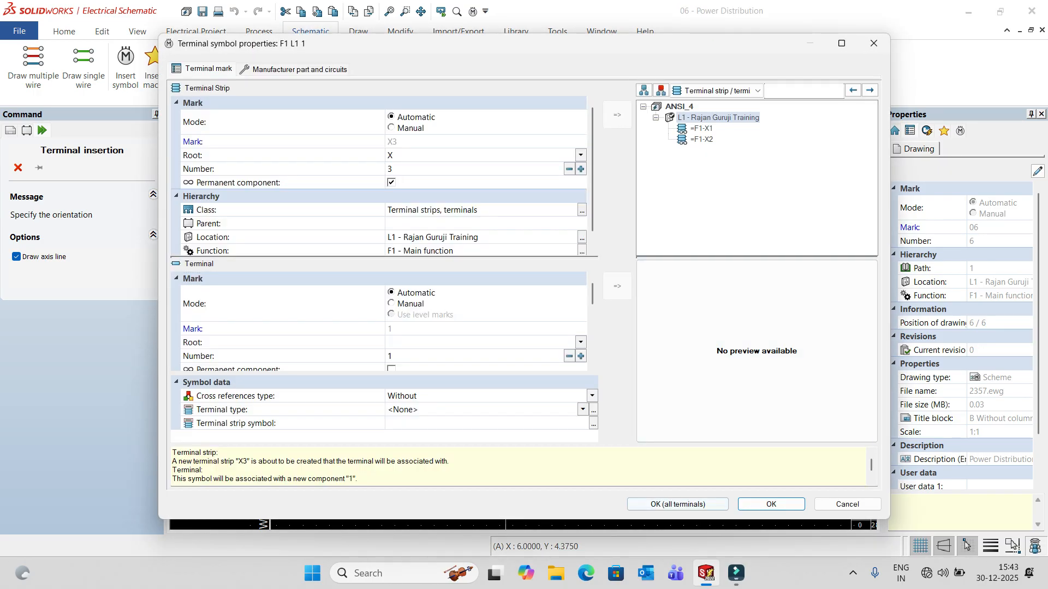
click(677, 505)
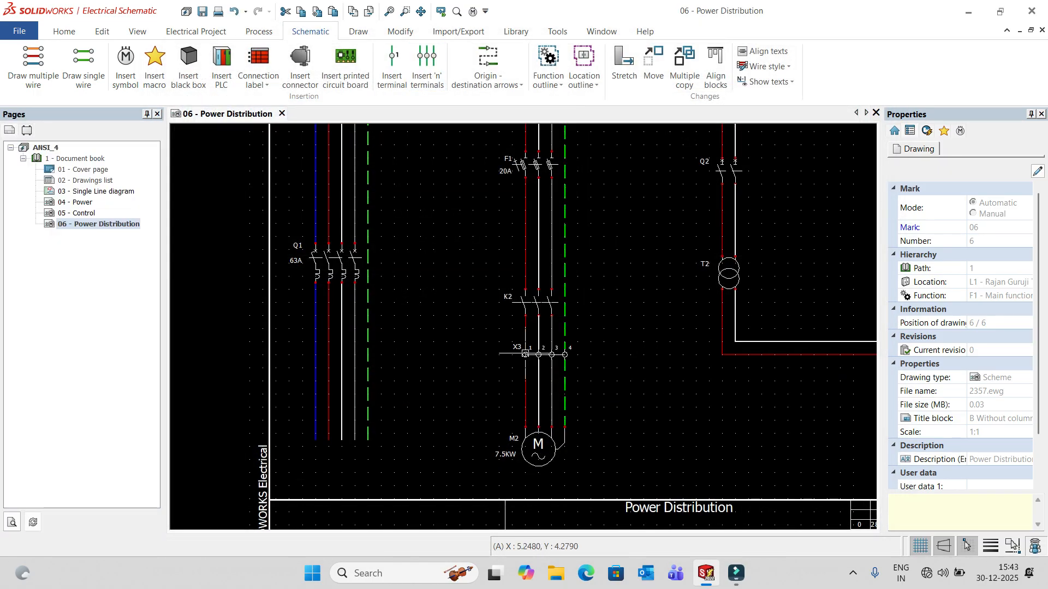
Insert a single Disconnectable terminal on the second branch's red wire below transformer T2, accepting its default properties.
scroll(525, 354, up, 4)
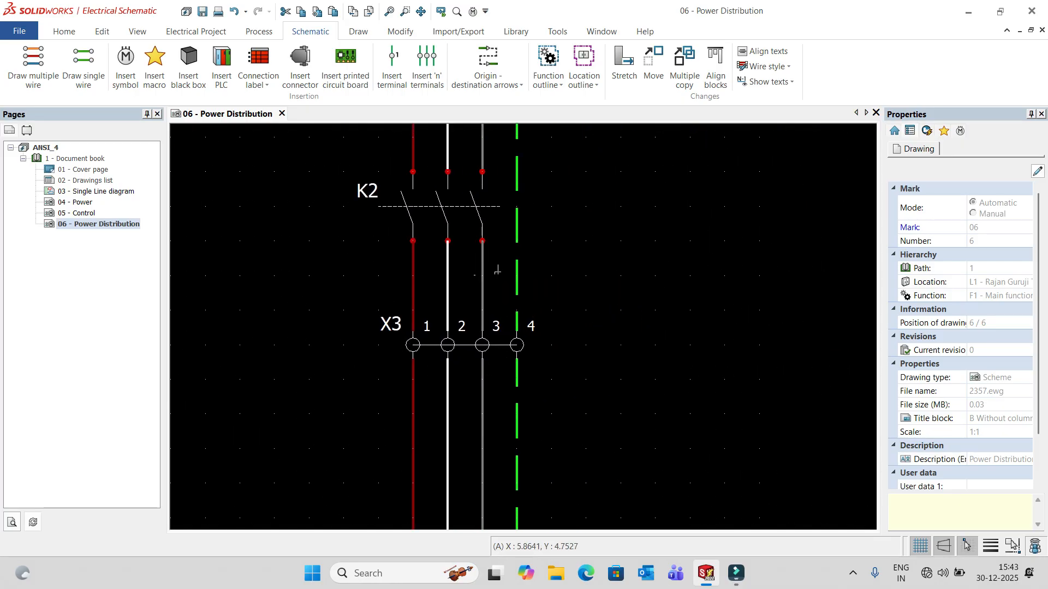
scroll(424, 336, up, 2)
scroll(464, 368, down, 1)
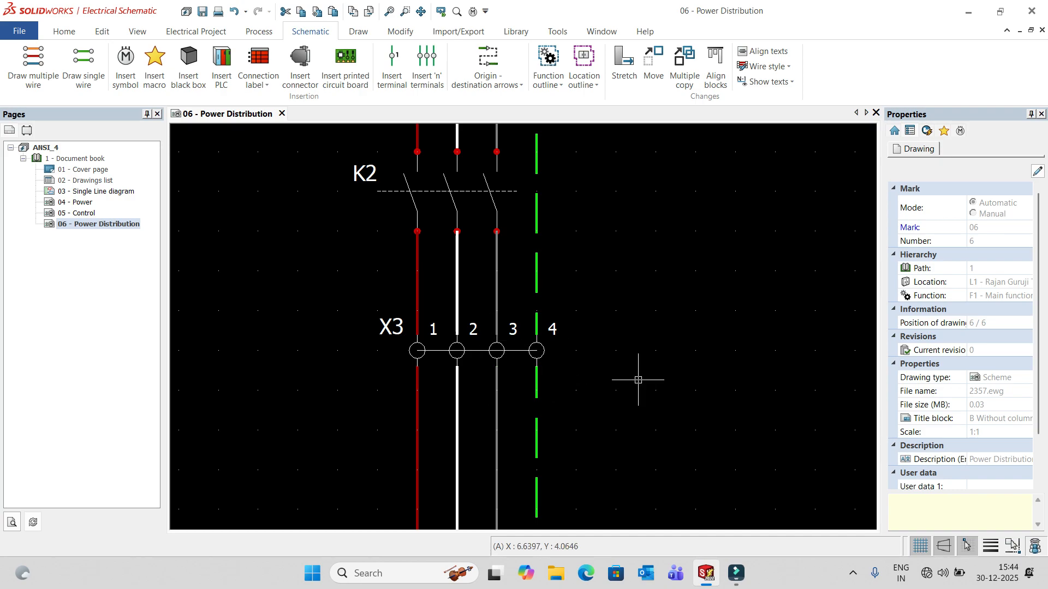
scroll(405, 332, up, 2)
scroll(394, 241, down, 5)
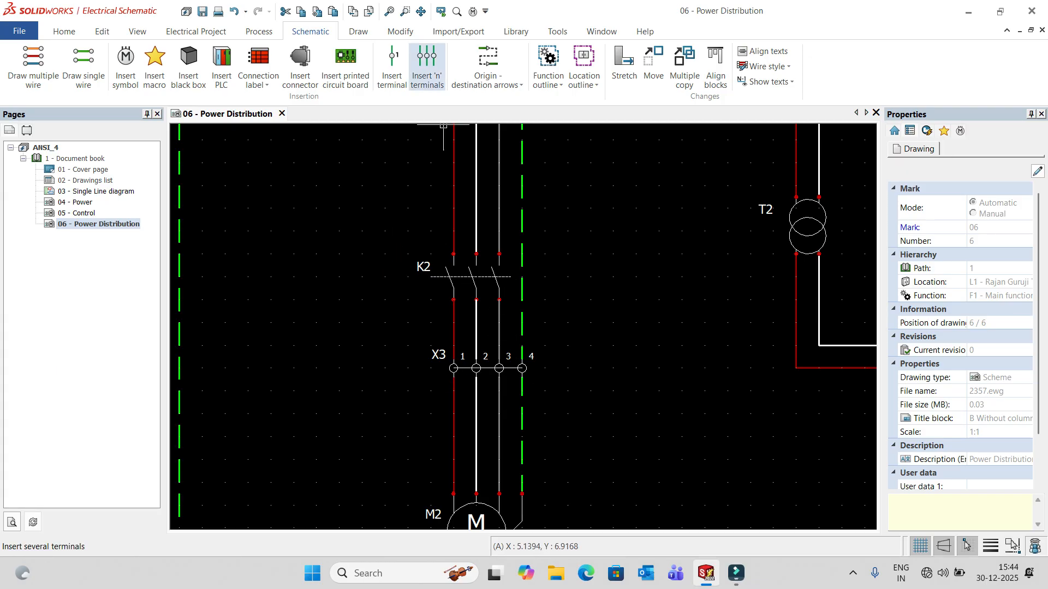
click(392, 64)
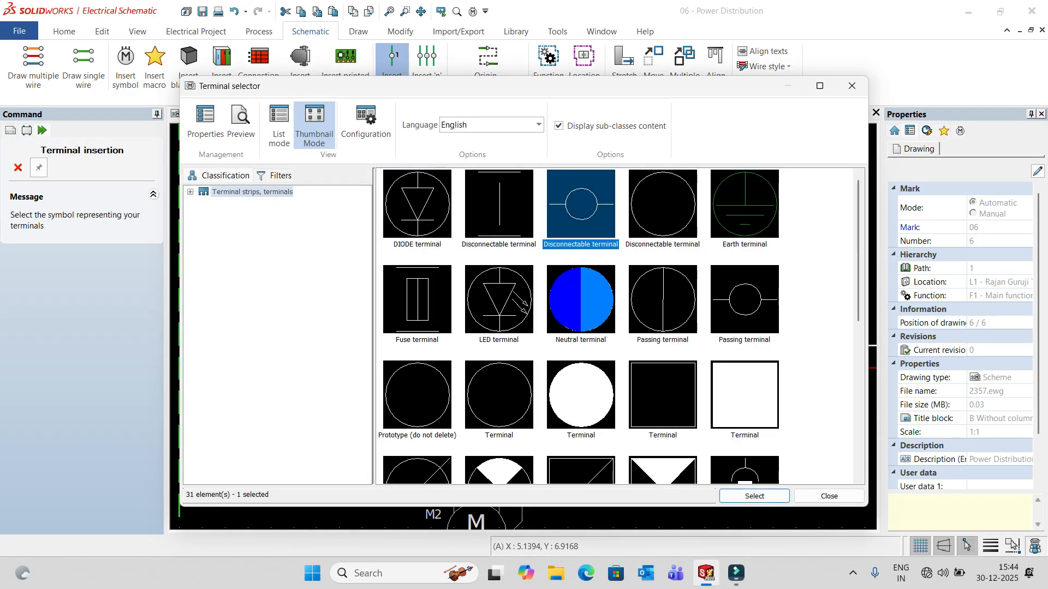
click(754, 497)
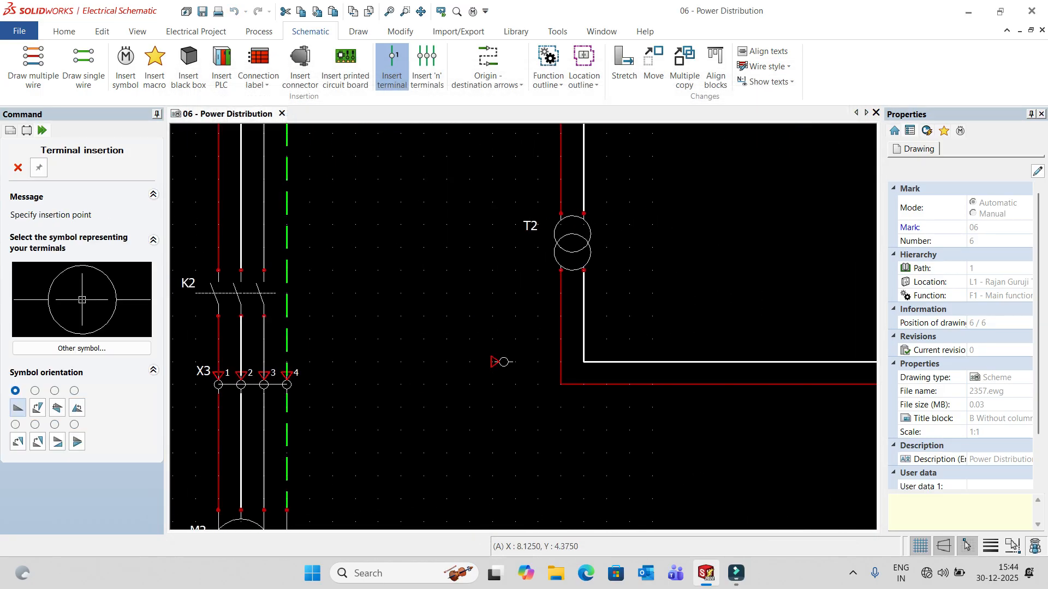
click(560, 327)
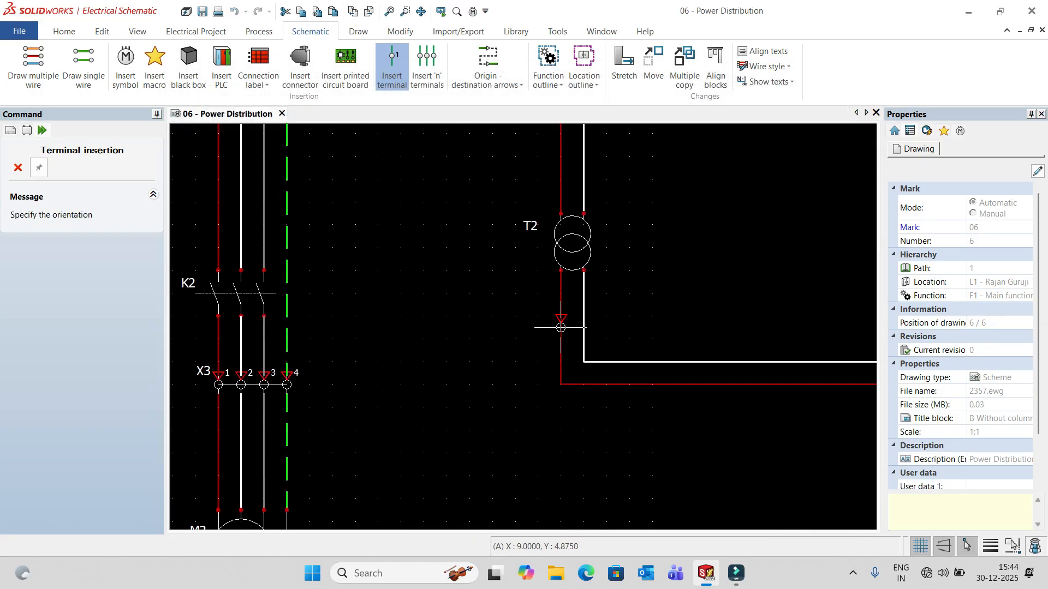
click(561, 373)
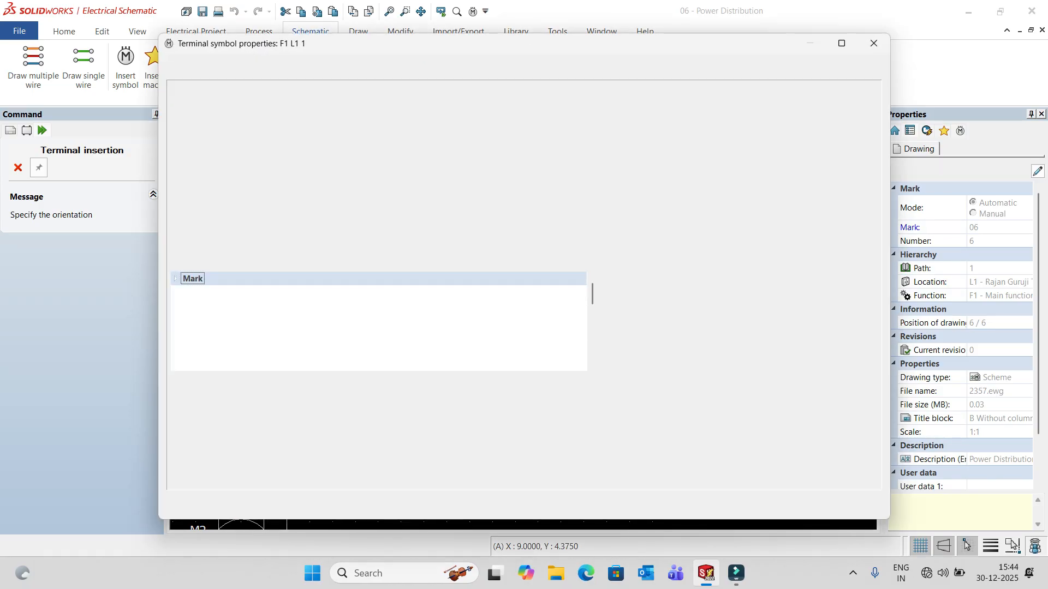
click(754, 503)
key(Escape)
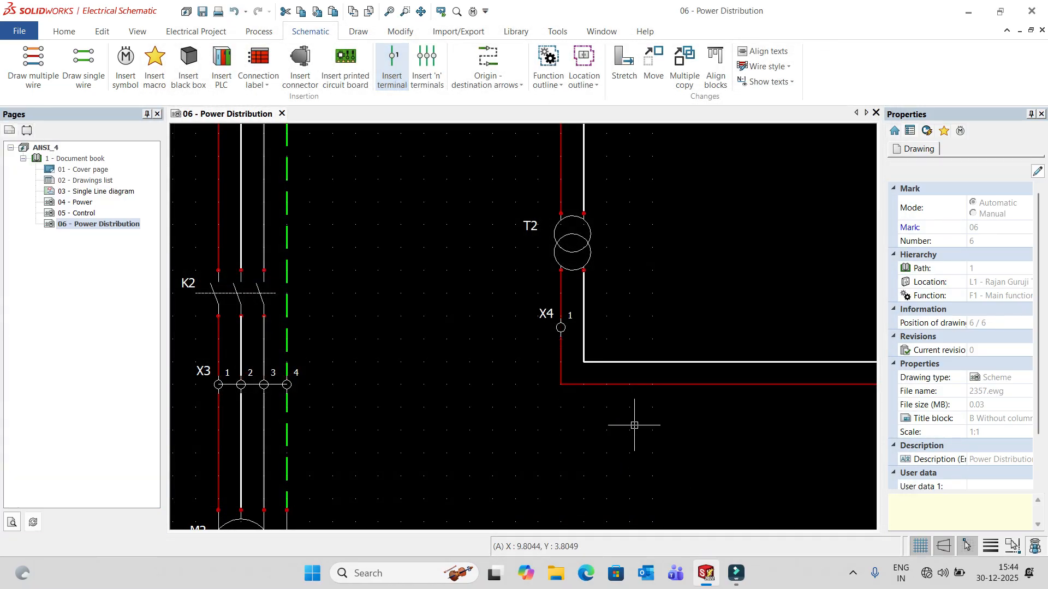
Review the new terminal below the transformer and the overall layout of the Power Distribution scheme.
scroll(552, 311, up, 2)
scroll(604, 377, down, 3)
scroll(574, 358, down, 1)
middle_drag(575, 357, 483, 350)
scroll(505, 348, up, 1)
scroll(513, 355, up, 1)
scroll(526, 355, down, 5)
scroll(532, 328, up, 3)
middle_drag(538, 301, 469, 329)
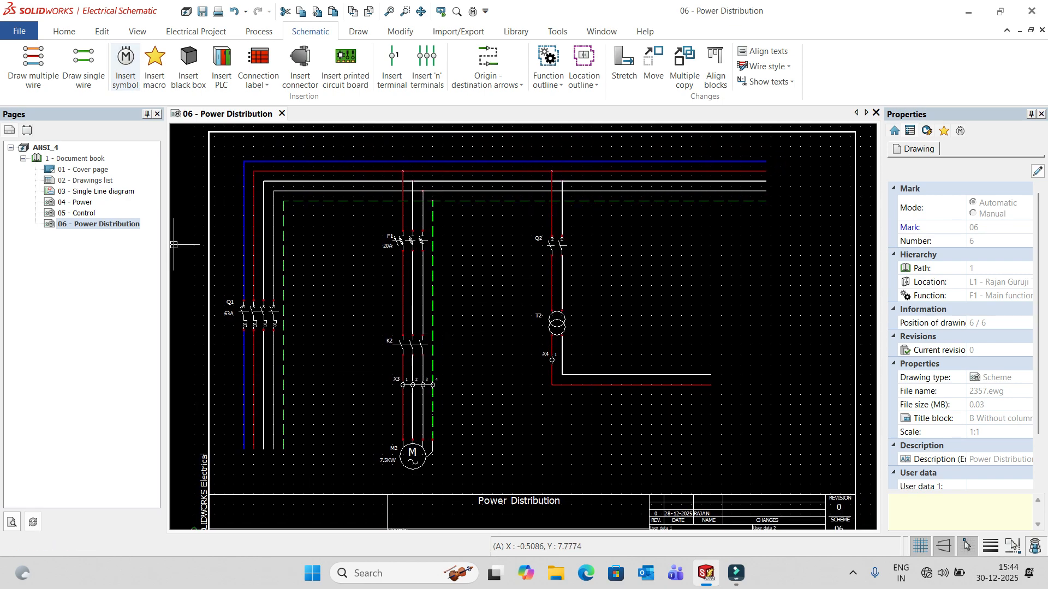